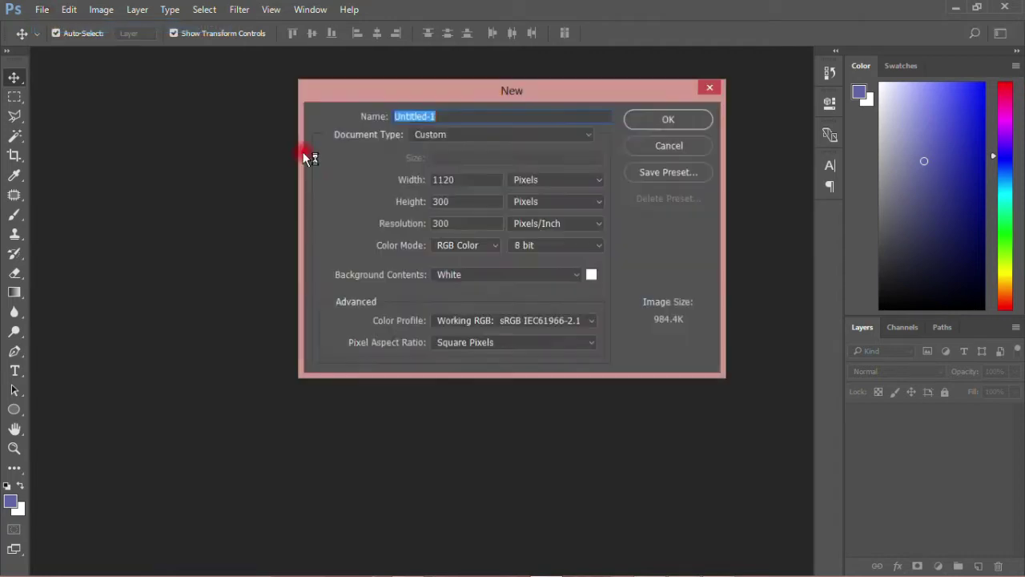
# Create a new document named BUSINESS using the Art & Illustration preset with the 1000 pixel grid size
pyautogui.click(451, 135)
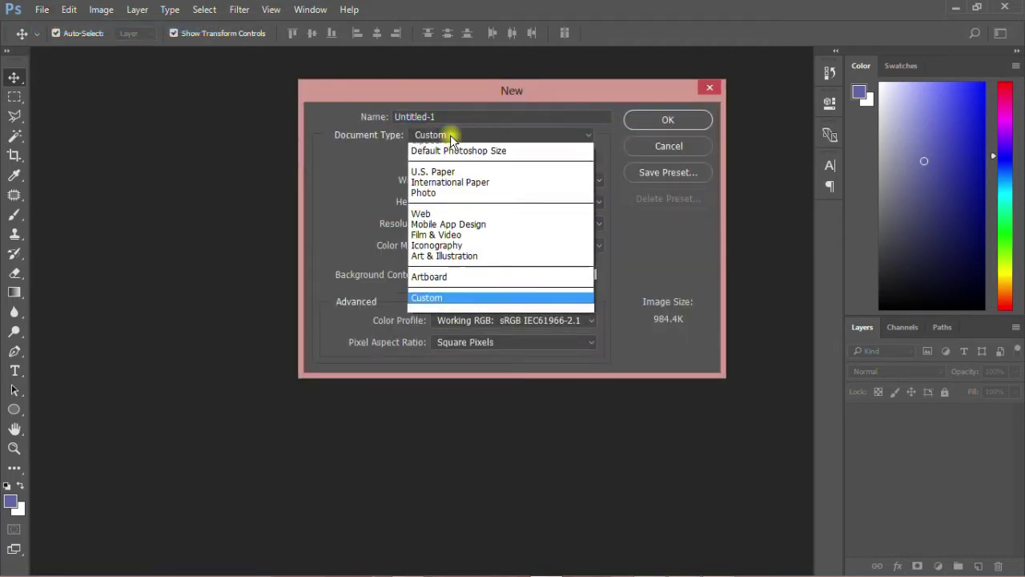
pyautogui.click(451, 266)
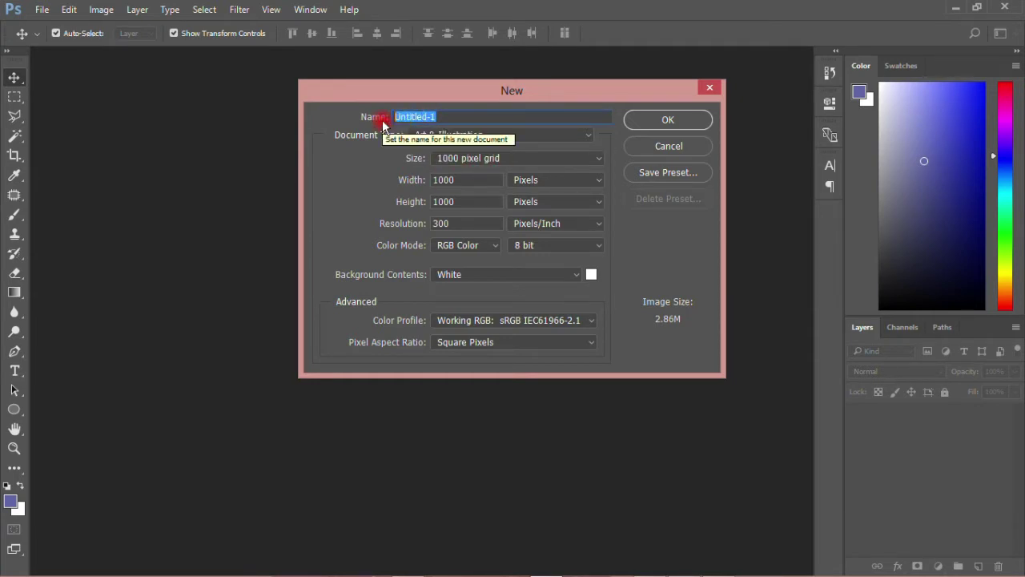
pyautogui.write('b')
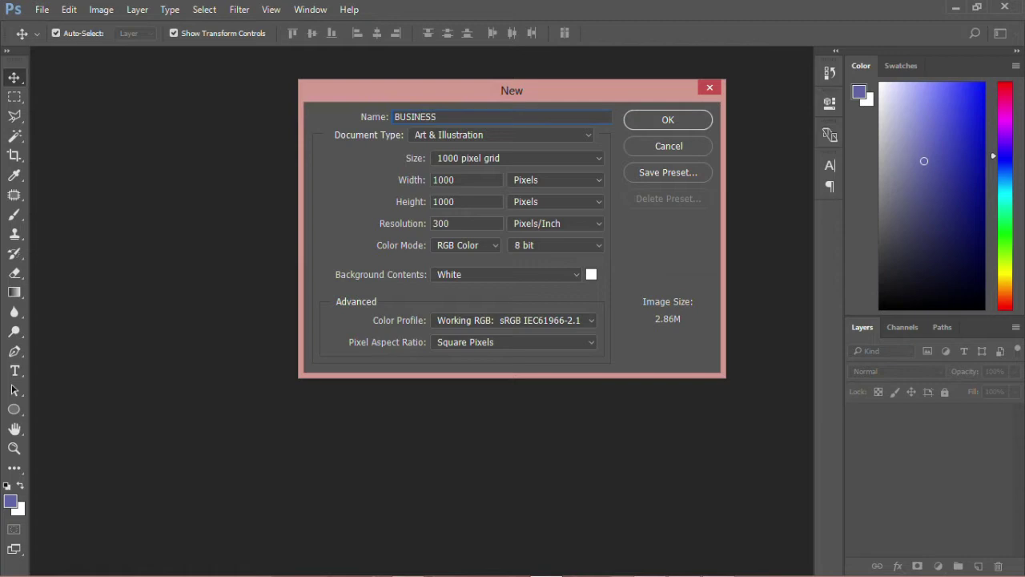
pyautogui.click(641, 122)
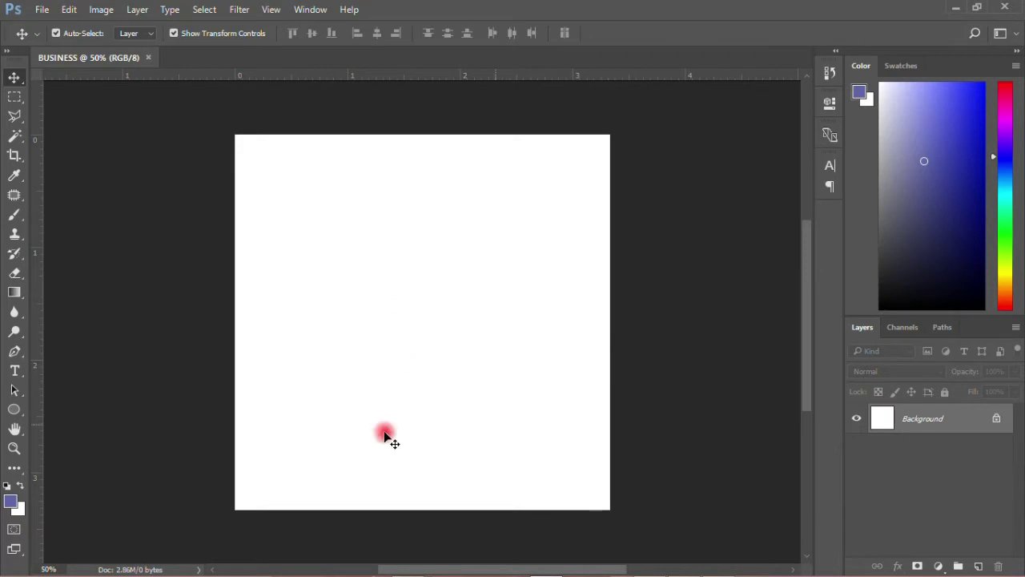
# Switch to File Explorer and open the INFORMATION text file from the NEWS folder on the Desktop
pyautogui.moveTo(254, 572)
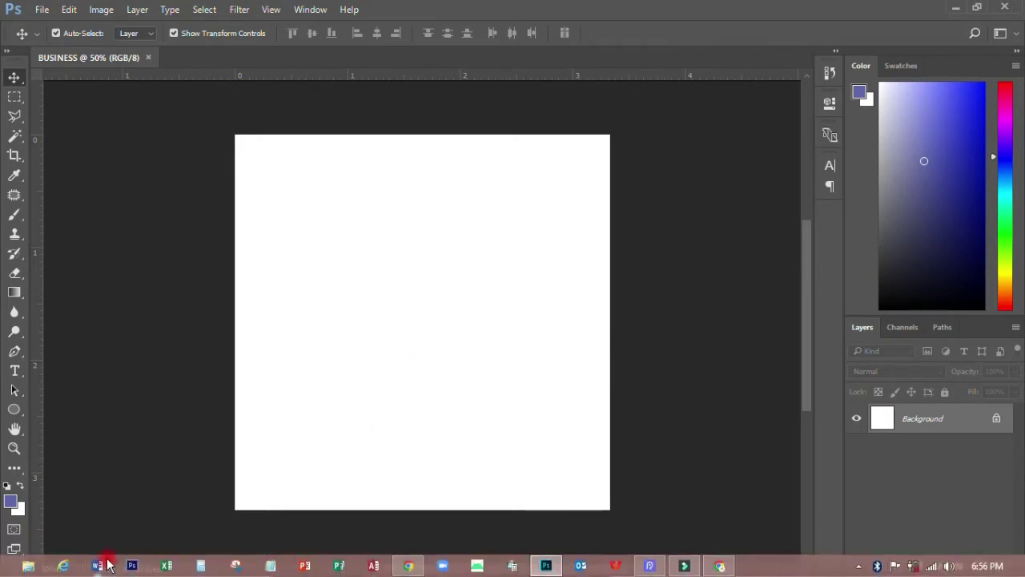
pyautogui.click(956, 8)
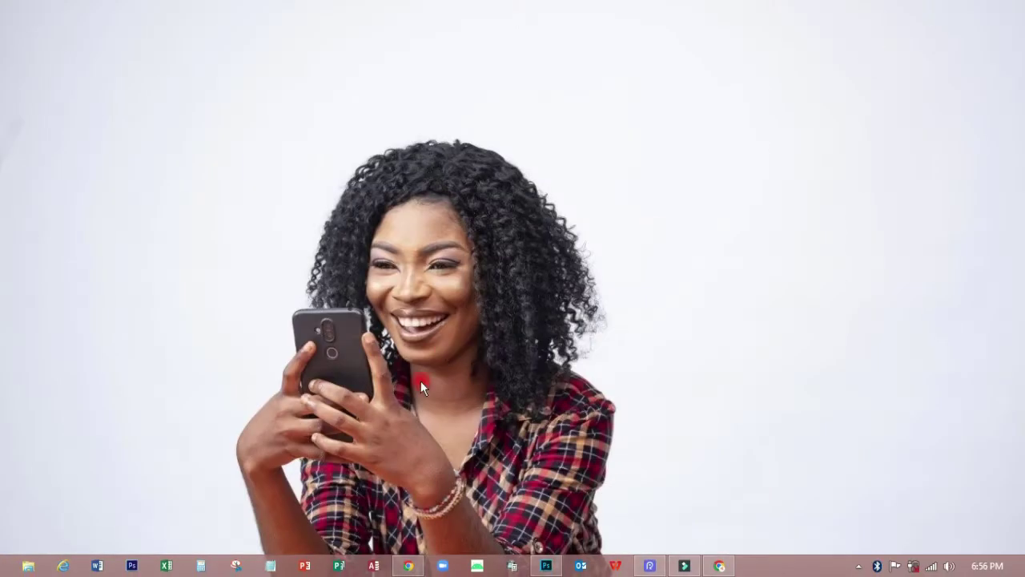
pyautogui.click(36, 566)
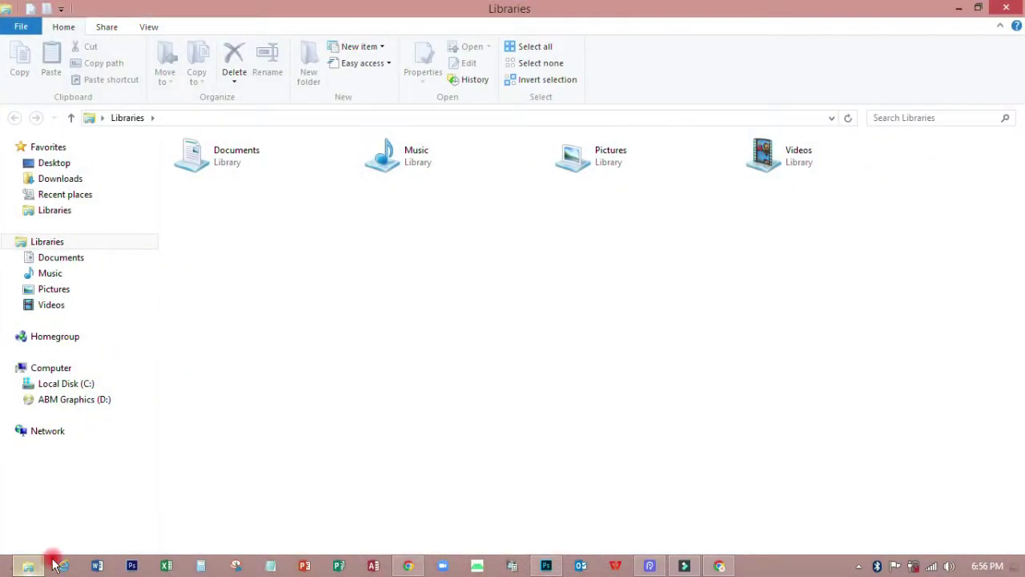
pyautogui.click(60, 163)
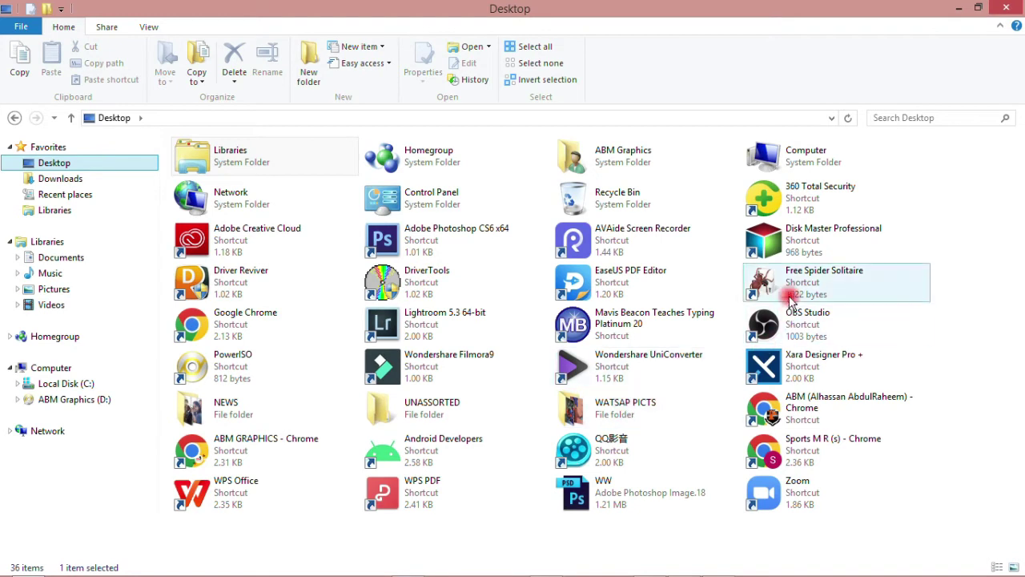
pyautogui.doubleClick(230, 411)
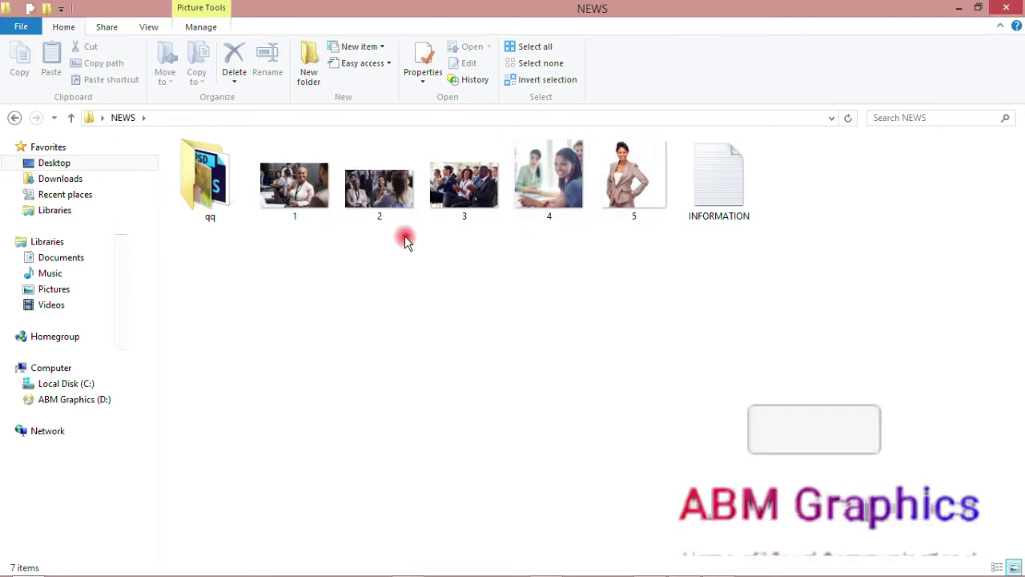
pyautogui.click(739, 175)
pyautogui.doubleClick(738, 172)
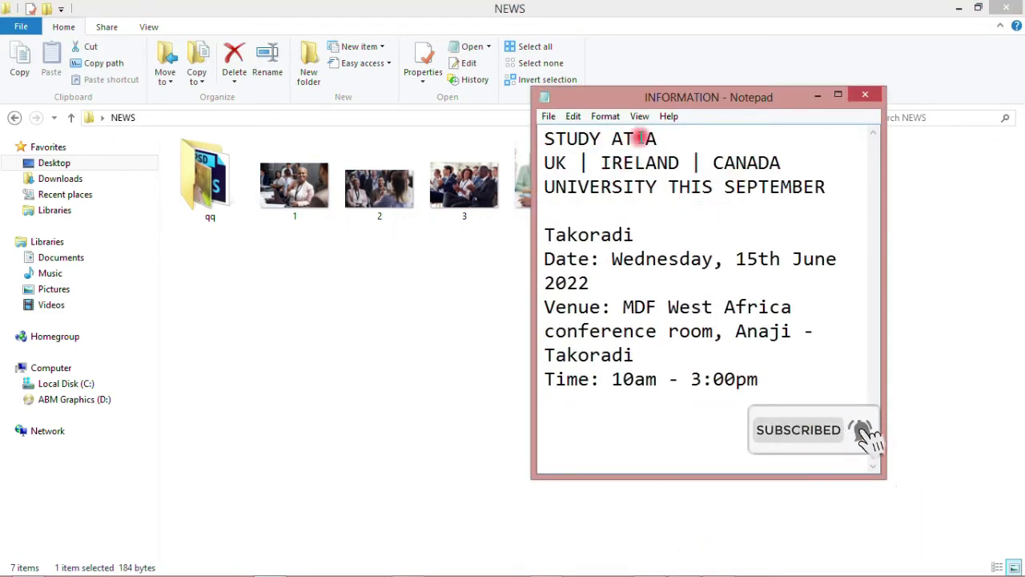
# Copy "STUDY AT A" from the INFORMATION file and paste it as a text layer near the top of the Photoshop canvas
pyautogui.moveTo(659, 138); pyautogui.dragTo(544, 140)
pyautogui.rightClick(580, 145)
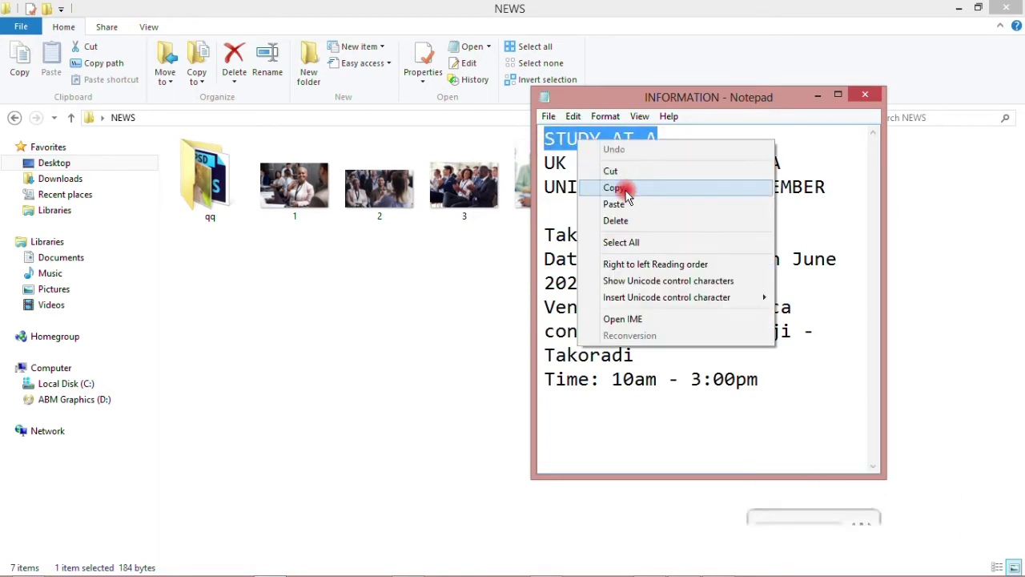
pyautogui.click(591, 156)
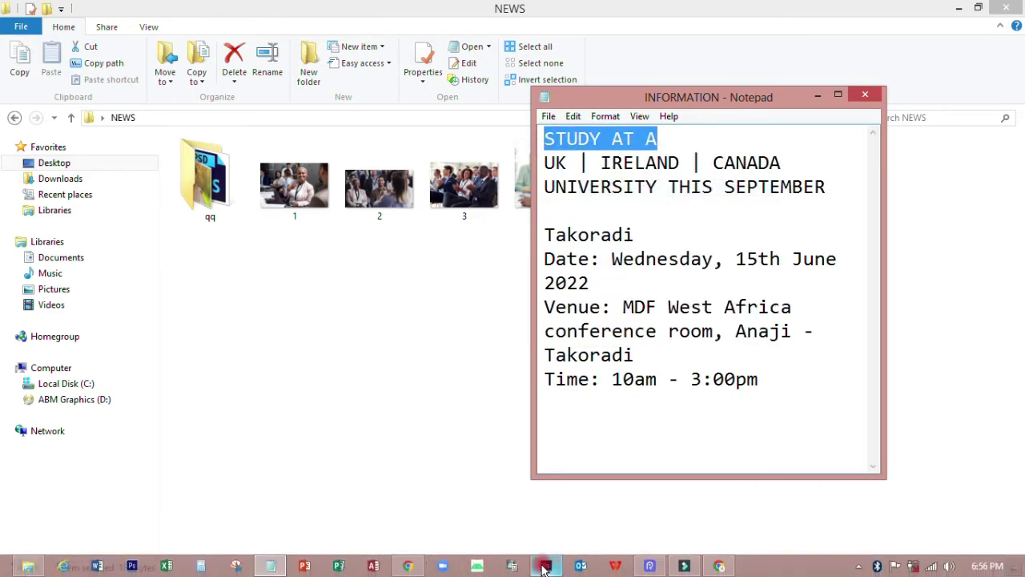
pyautogui.click(544, 566)
pyautogui.click(14, 370)
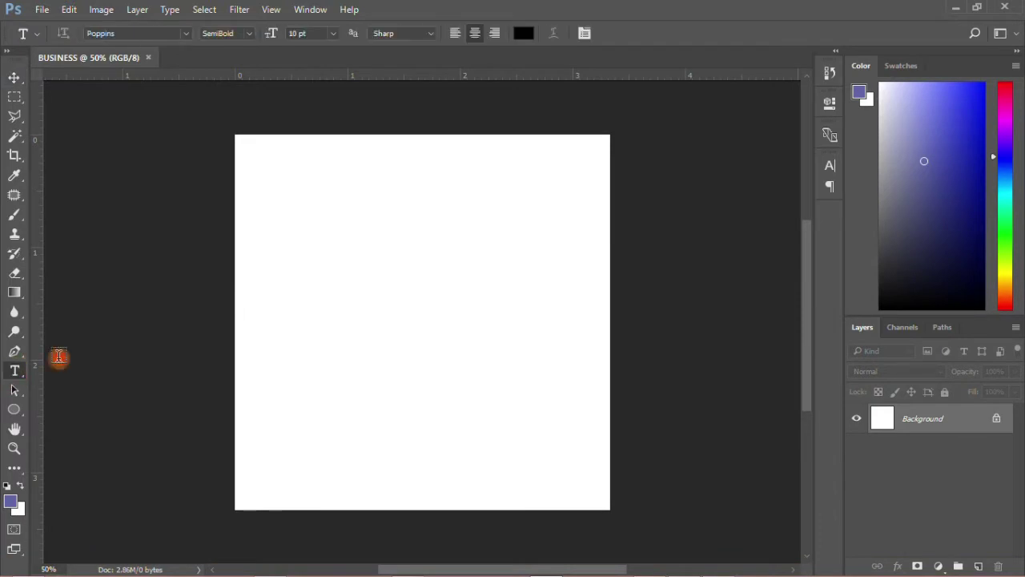
pyautogui.click(353, 177)
pyautogui.rightClick(355, 176)
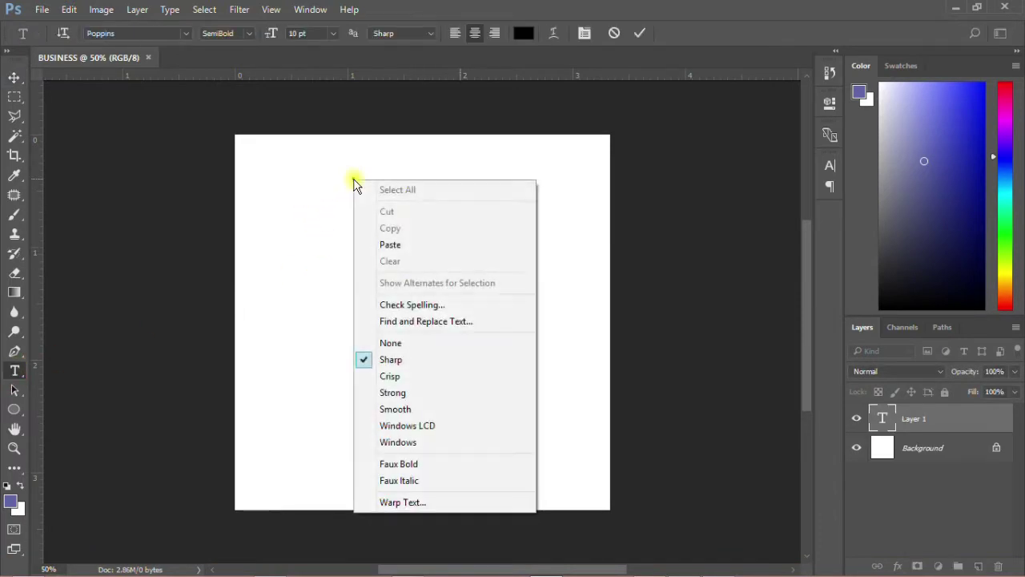
pyautogui.click(393, 241)
pyautogui.click(17, 77)
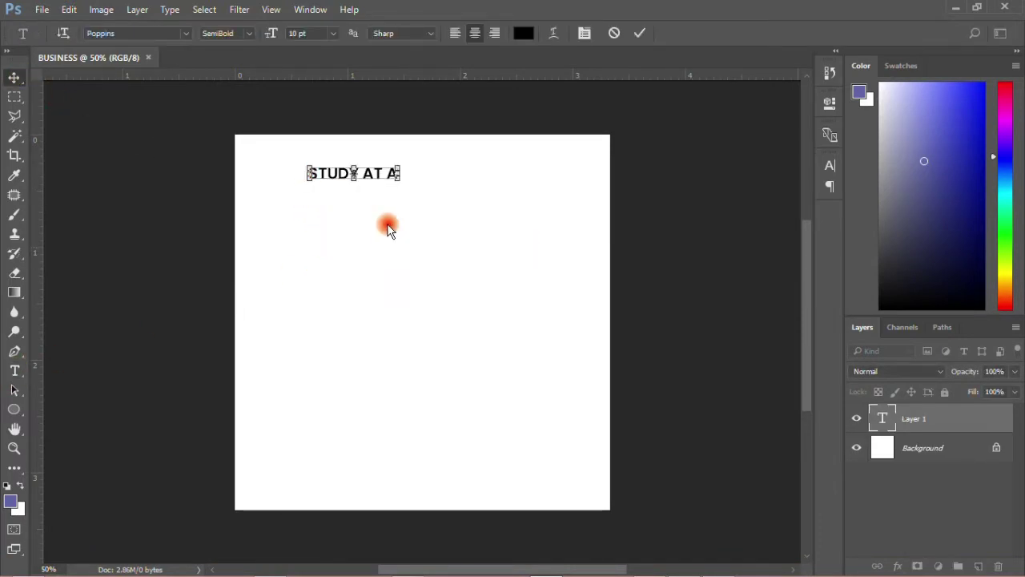
# Copy "UK | IRELAND | CANADA" from the Notepad file and paste it as a new Photoshop text layer below "STUDY AT A"
pyautogui.click(260, 567)
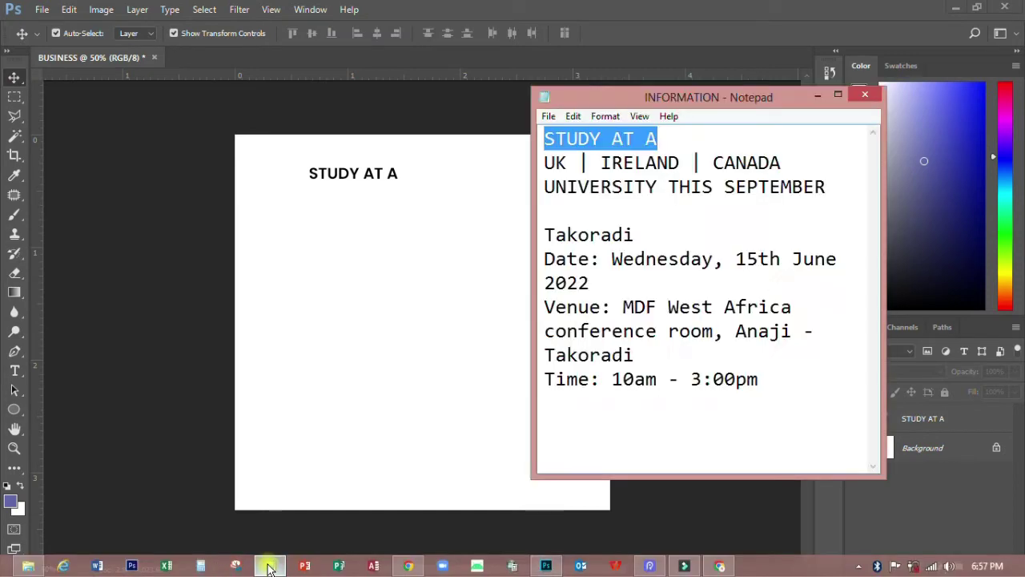
pyautogui.moveTo(545, 163); pyautogui.dragTo(771, 163)
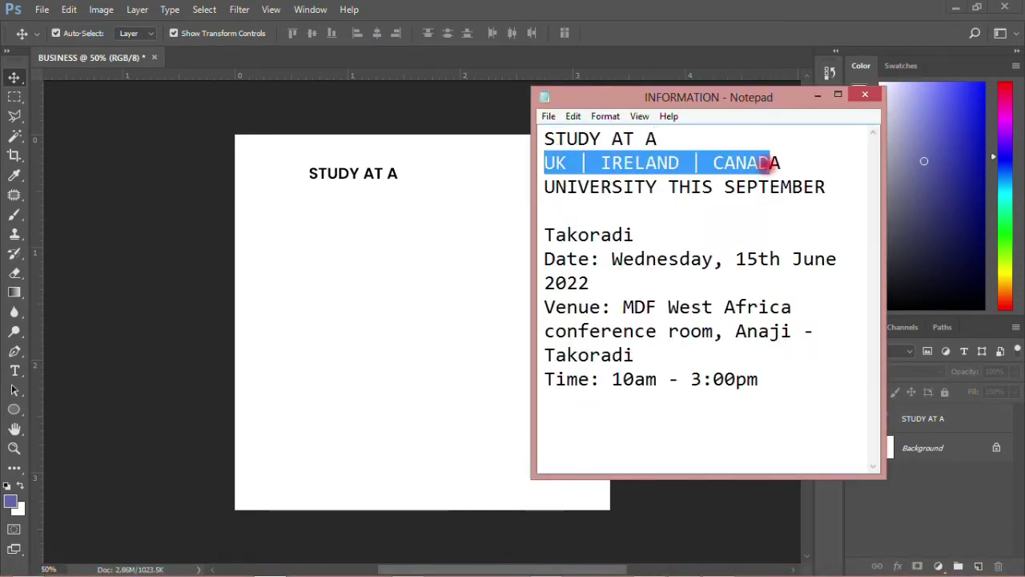
pyautogui.rightClick(748, 161)
pyautogui.click(774, 208)
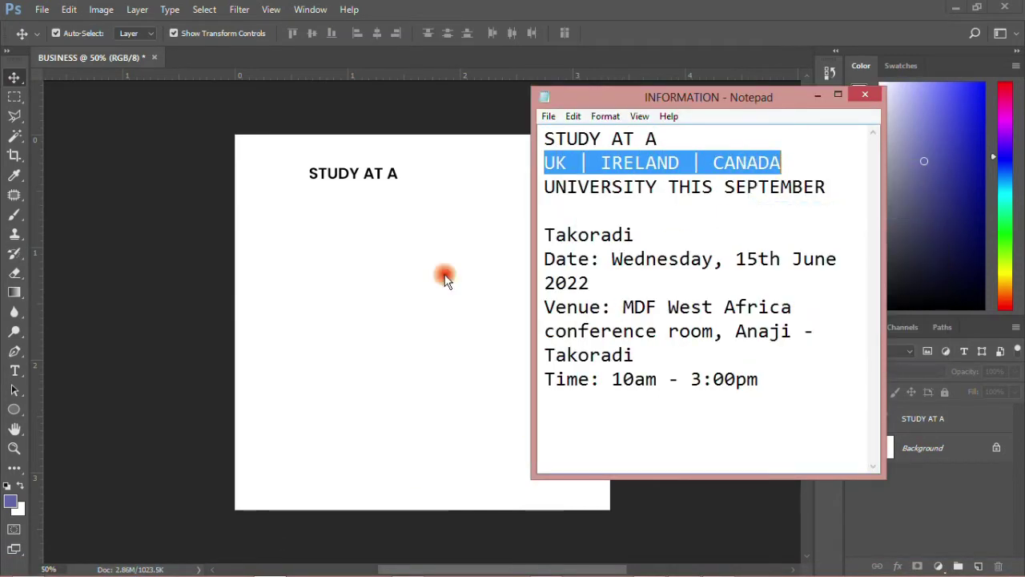
pyautogui.click(17, 346)
pyautogui.click(16, 375)
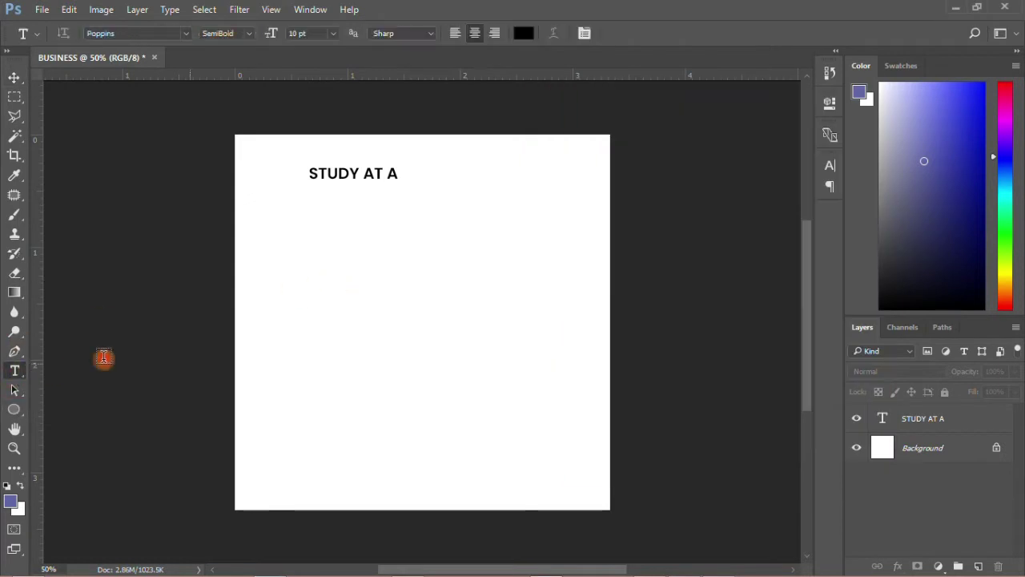
pyautogui.click(359, 209)
pyautogui.rightClick(359, 209)
pyautogui.click(397, 276)
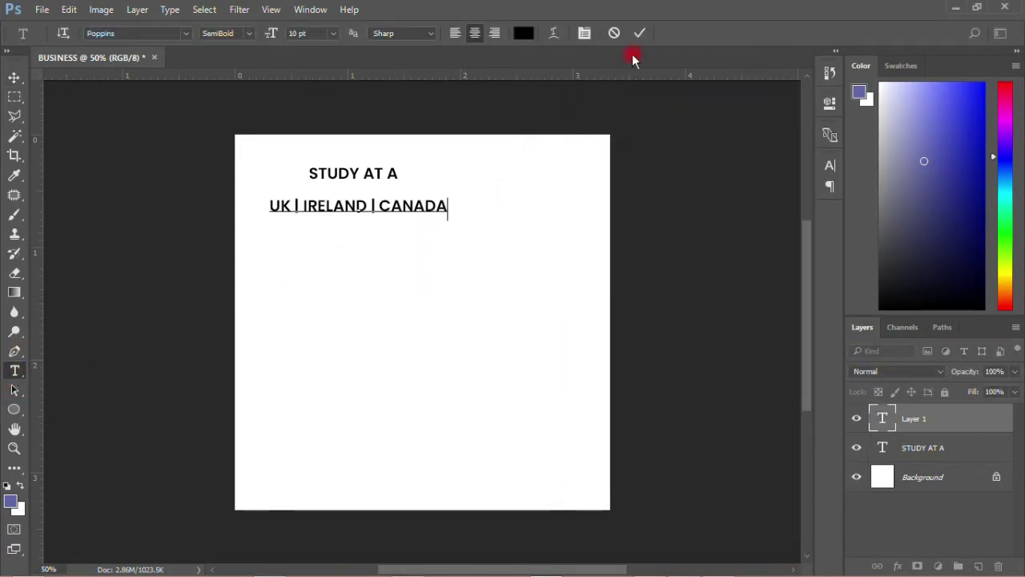
pyautogui.click(640, 33)
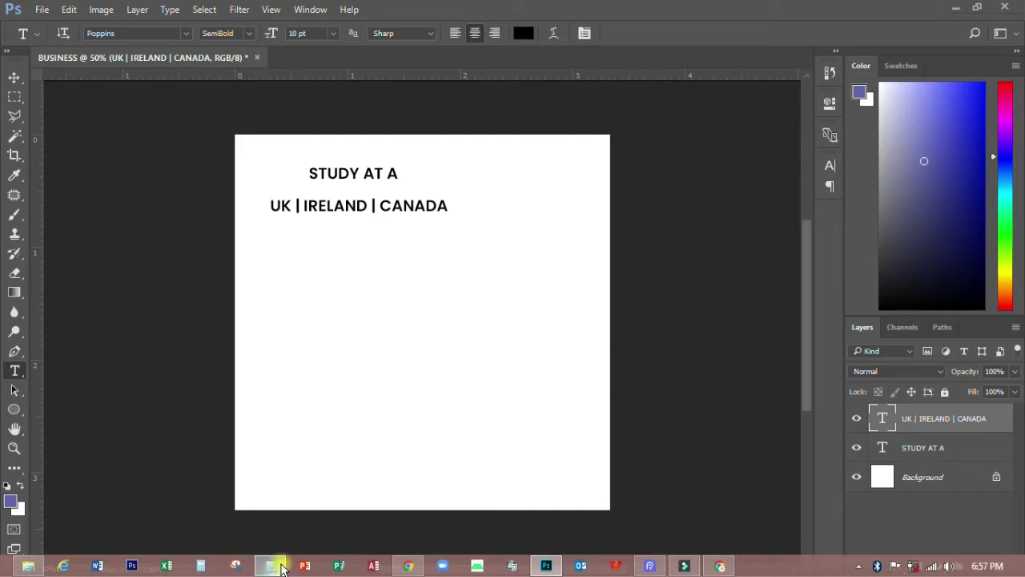
# Copy "UNIVERSITY THIS SEPTEMBER" from Notepad into a new Photoshop text layer and move it directly beneath the countries line
pyautogui.click(272, 566)
pyautogui.moveTo(545, 186); pyautogui.dragTo(838, 186)
pyautogui.rightClick(739, 186)
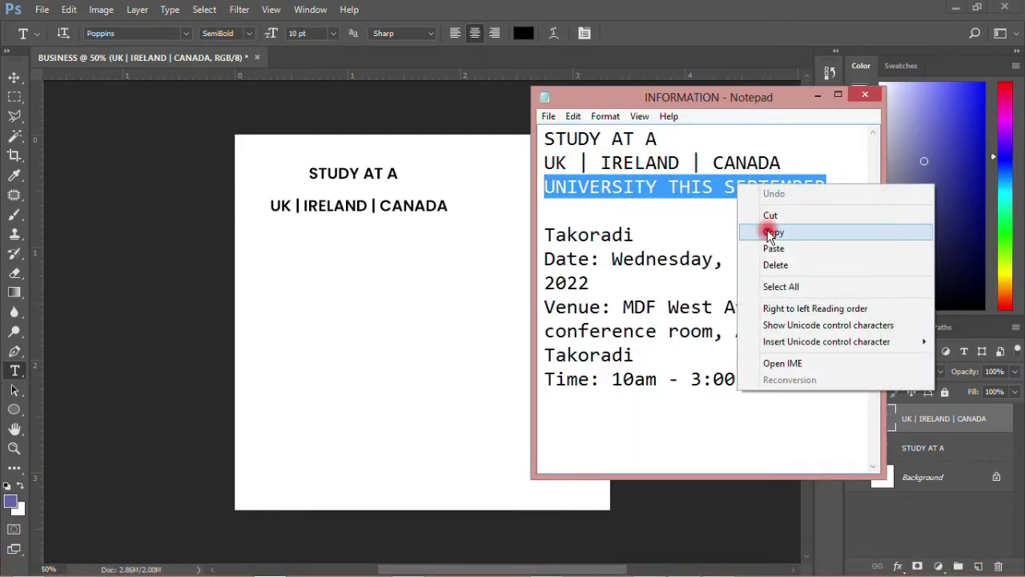
pyautogui.click(767, 231)
pyautogui.click(315, 261)
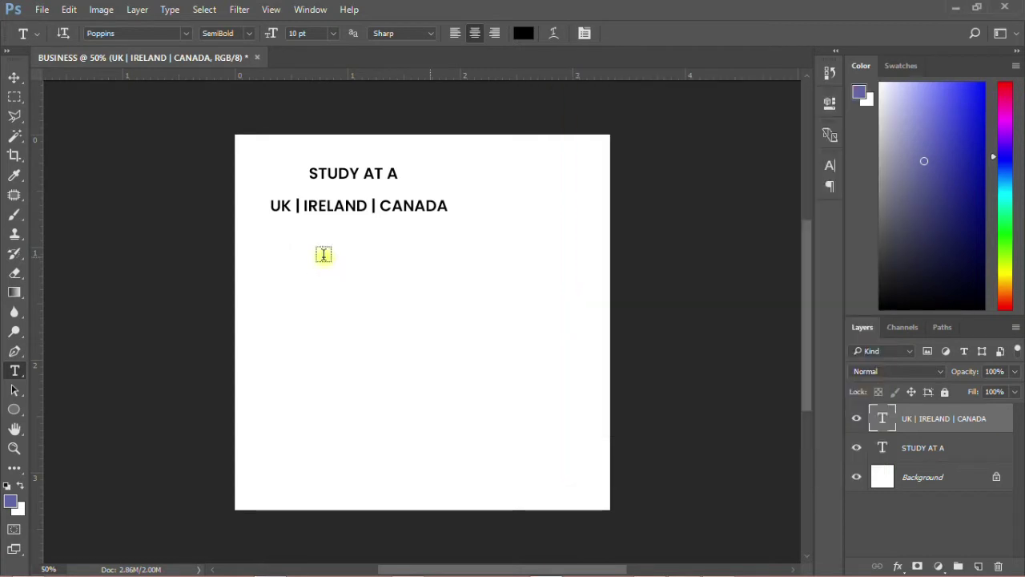
pyautogui.click(324, 255)
pyautogui.rightClick(322, 245)
pyautogui.click(366, 306)
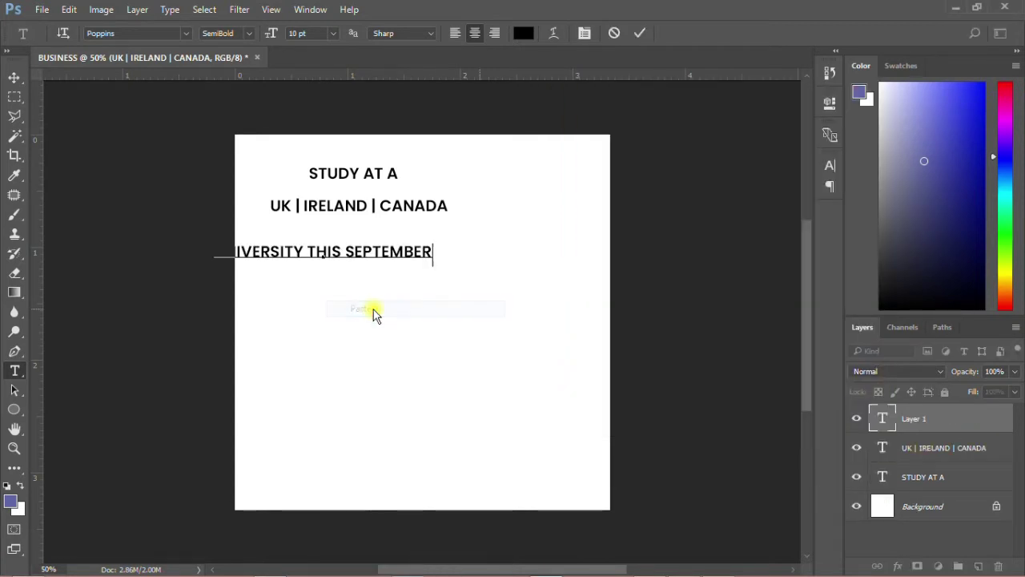
pyautogui.click(15, 77)
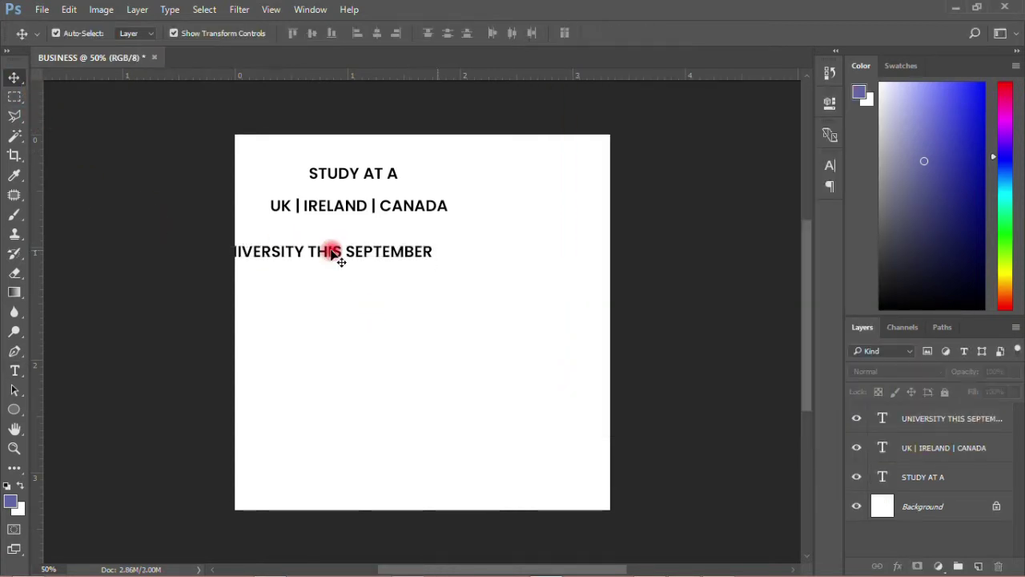
pyautogui.moveTo(339, 257); pyautogui.dragTo(402, 221)
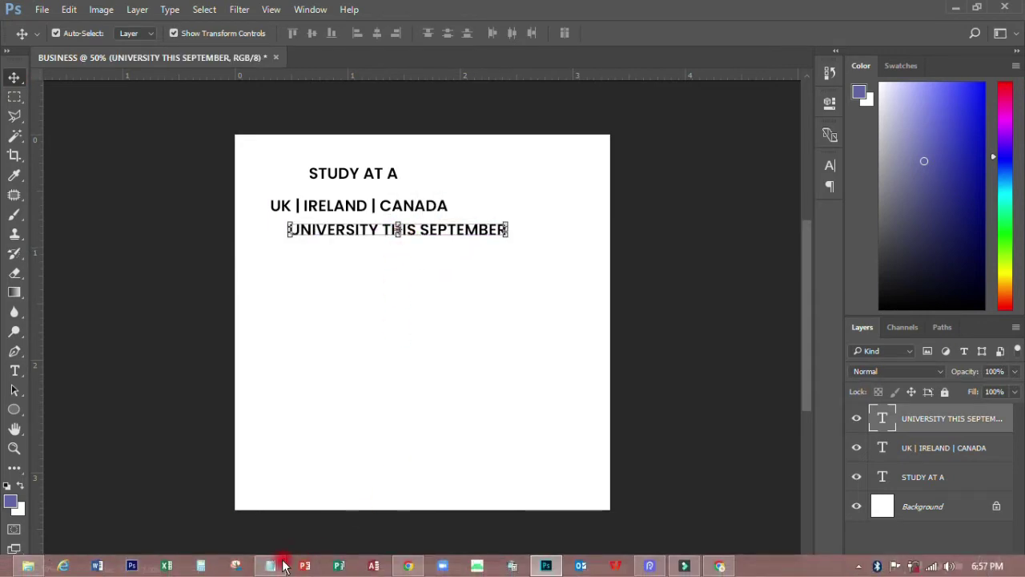
# Copy "Takoradi" from Notepad and paste it as a new text layer in the lower part of the Photoshop canvas
pyautogui.click(270, 566)
pyautogui.moveTo(546, 234); pyautogui.dragTo(624, 234)
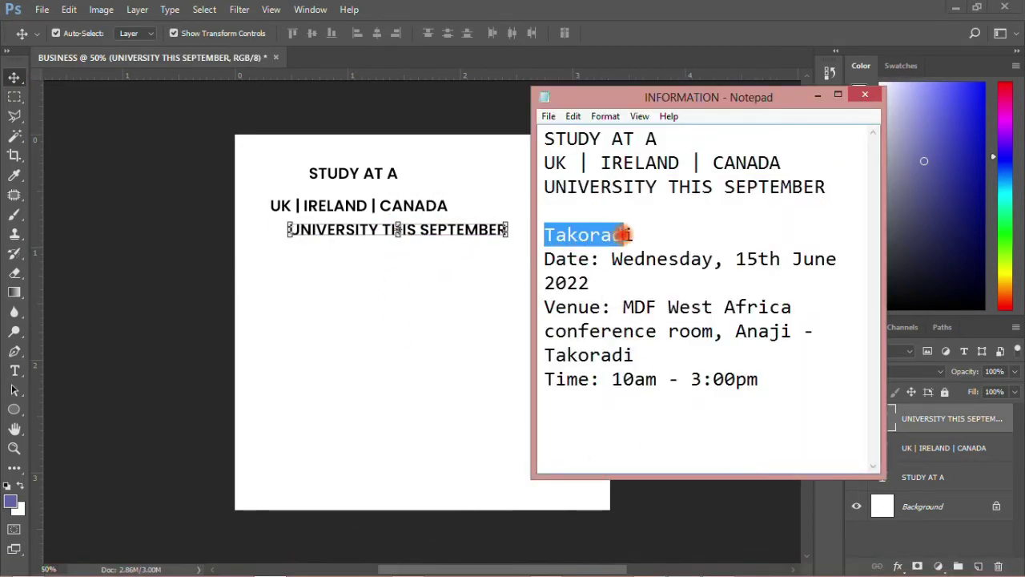
pyautogui.rightClick(593, 234)
pyautogui.click(617, 280)
pyautogui.click(417, 377)
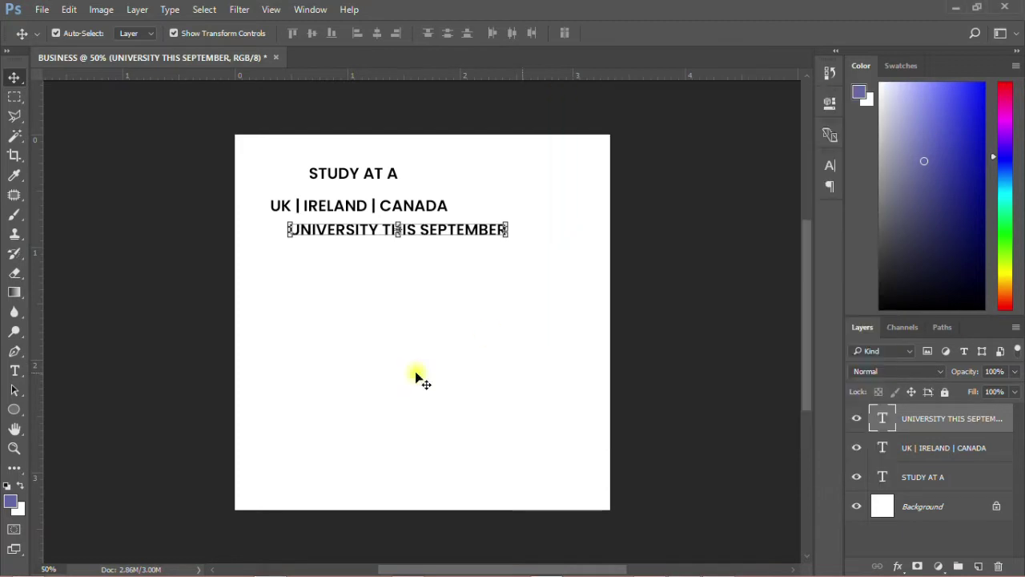
pyautogui.click(14, 370)
pyautogui.click(378, 406)
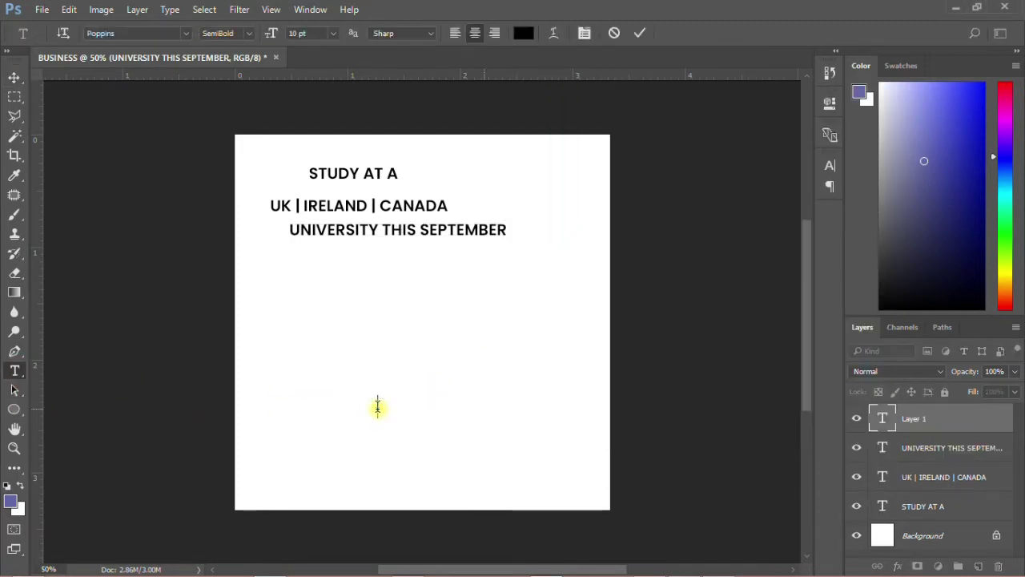
pyautogui.rightClick(377, 407)
pyautogui.click(414, 137)
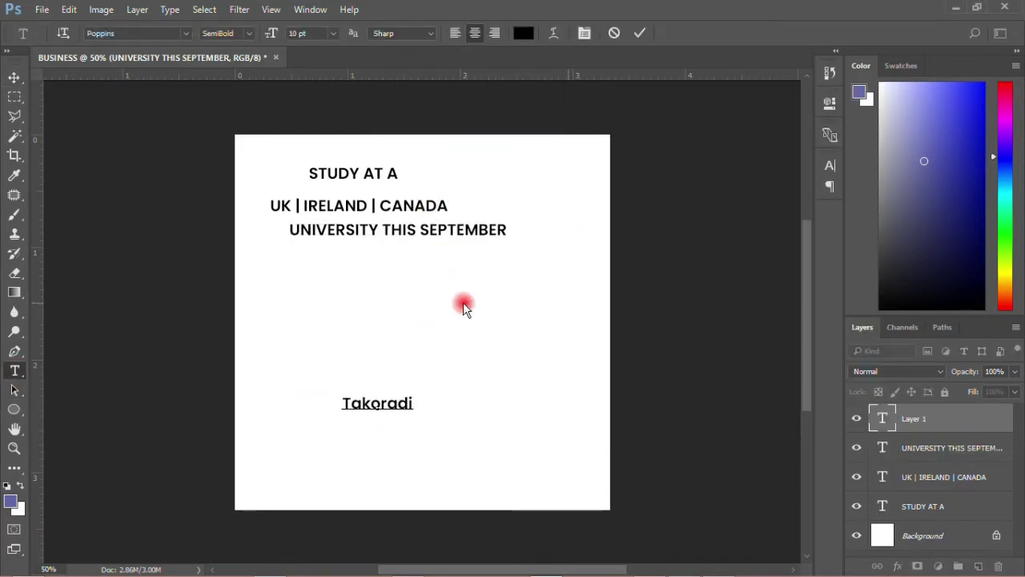
pyautogui.hotkey('ctrl', 'Return')
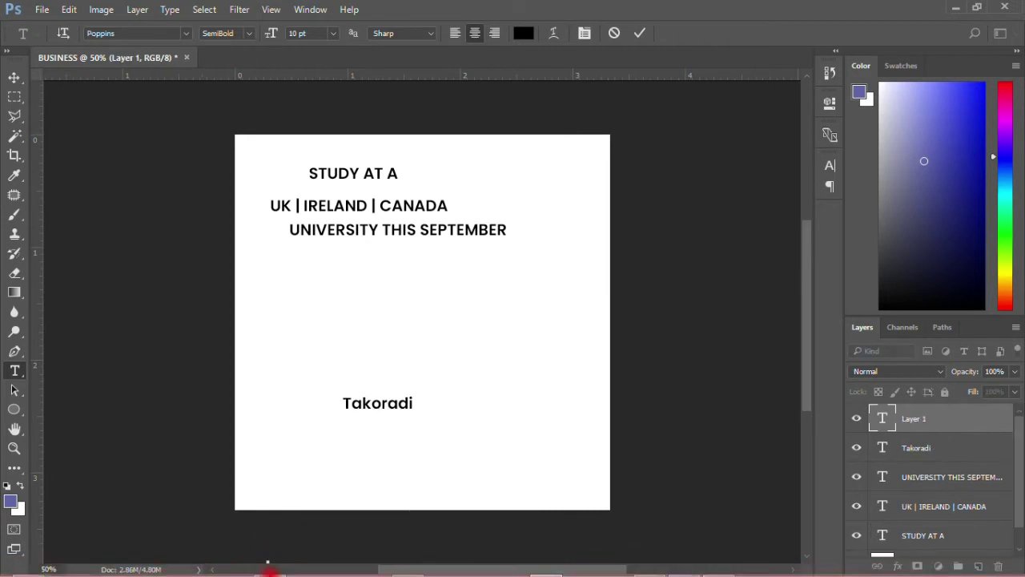
pyautogui.click(614, 33)
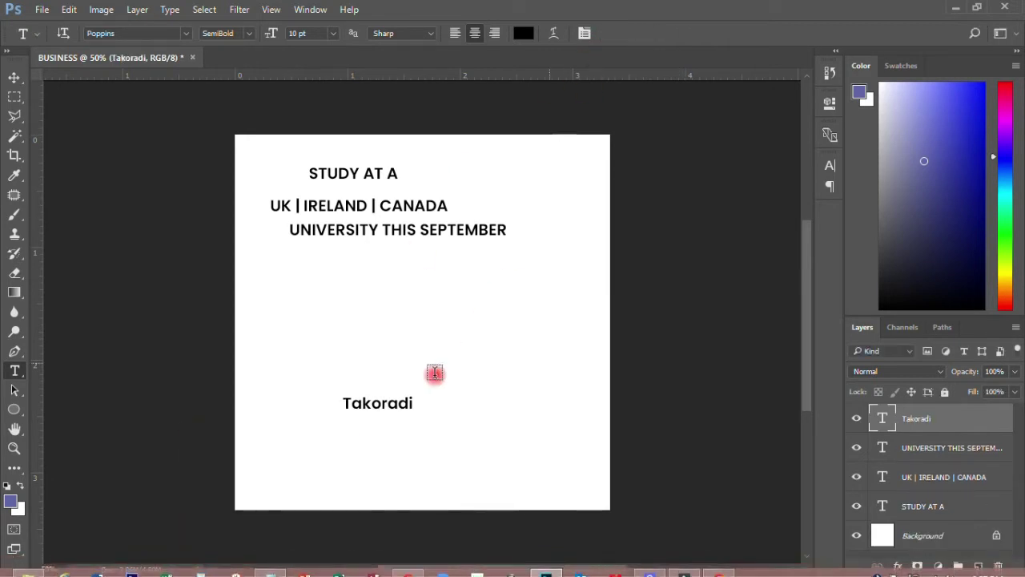
# Copy the date, venue and time lines from the Notepad file and paste them as a new Photoshop text layer below "Takoradi"
pyautogui.click(274, 566)
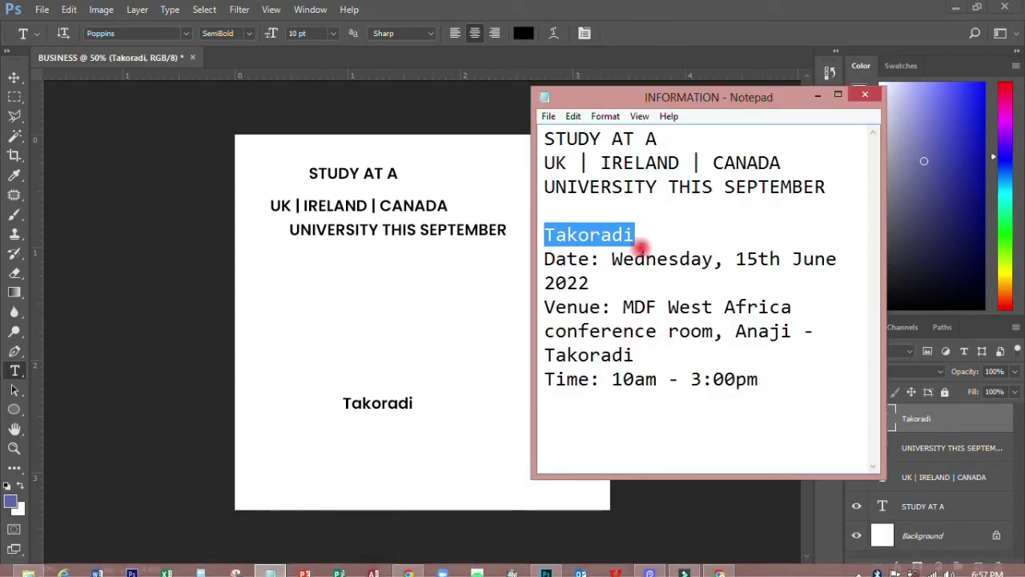
pyautogui.moveTo(550, 263); pyautogui.dragTo(771, 385)
pyautogui.rightClick(713, 381)
pyautogui.click(741, 223)
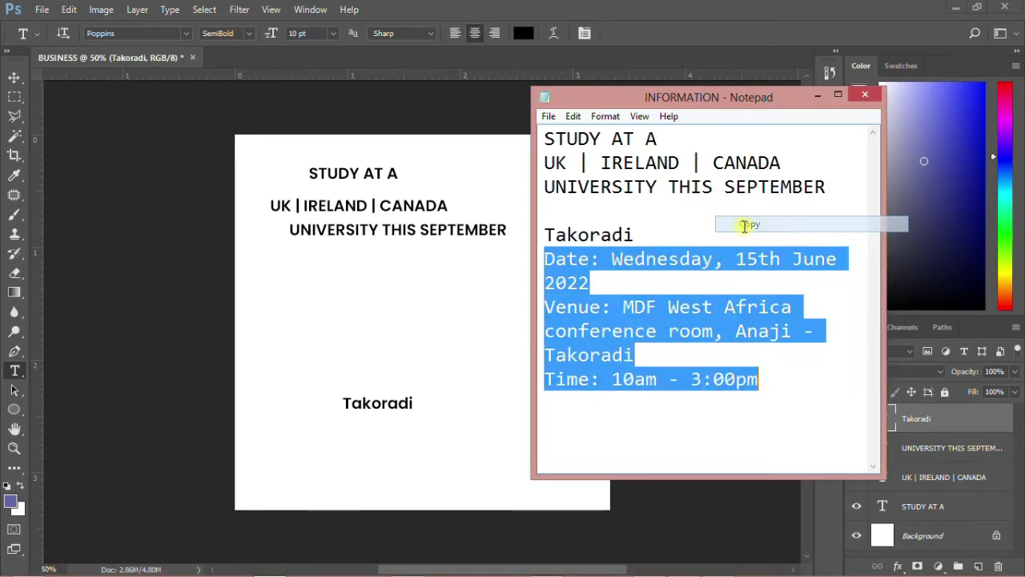
pyautogui.click(361, 457)
pyautogui.click(361, 456)
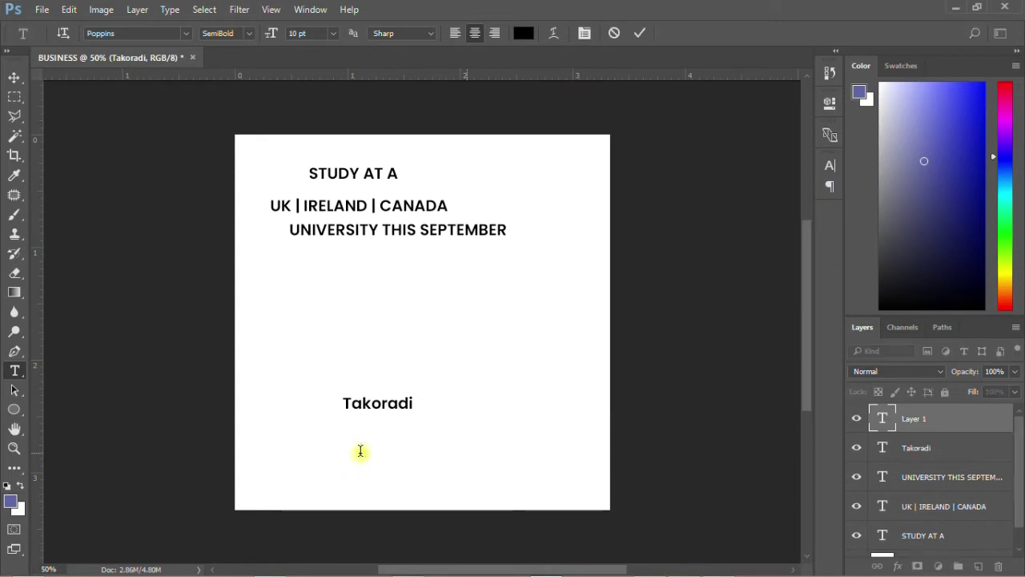
pyautogui.rightClick(361, 455)
pyautogui.click(401, 184)
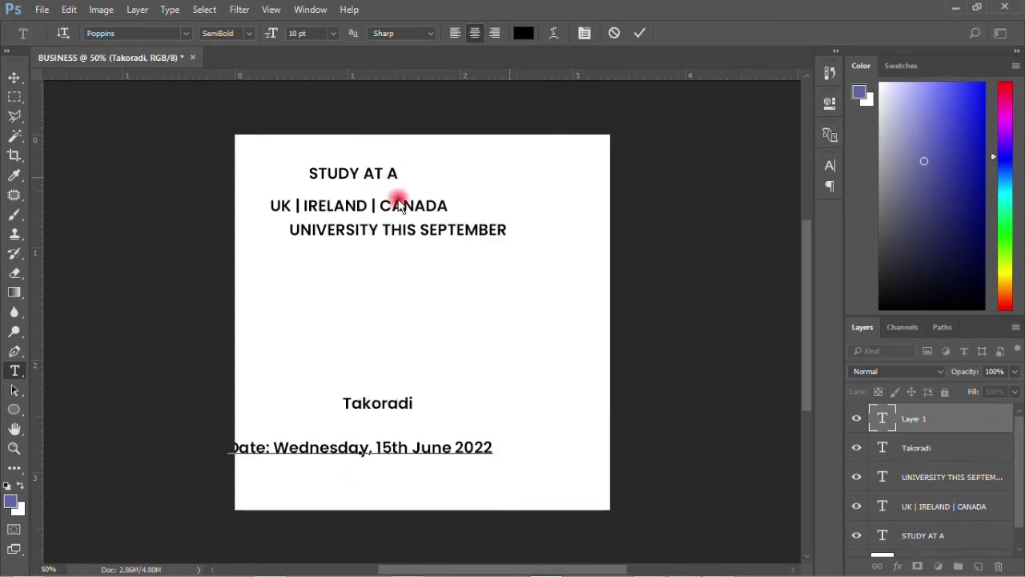
pyautogui.click(16, 80)
pyautogui.click(402, 491)
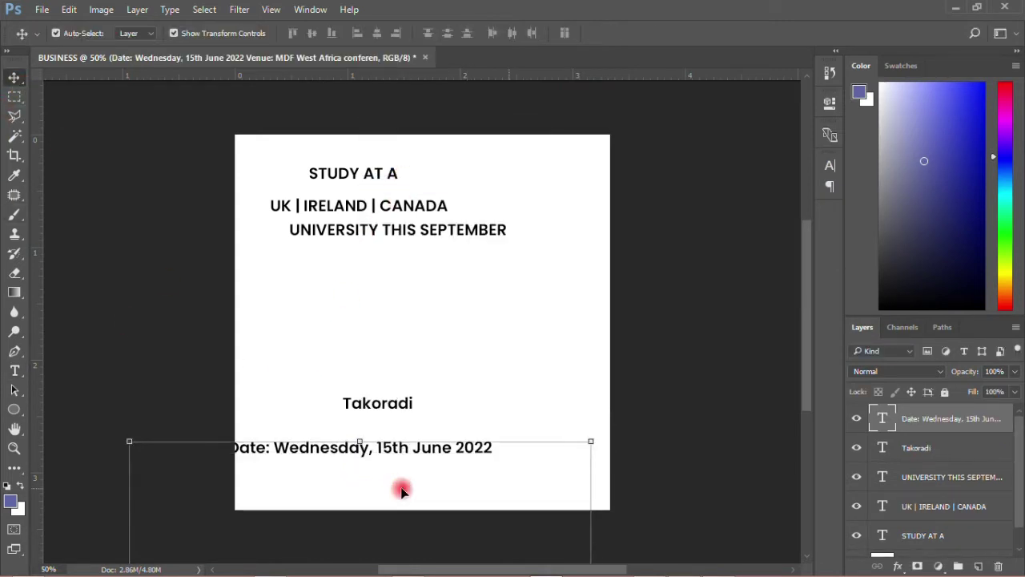
# Set the date, venue and time text's leading to Auto and place the block along the canvas's bottom edge below "Takoradi"
pyautogui.moveTo(411, 456); pyautogui.dragTo(459, 358)
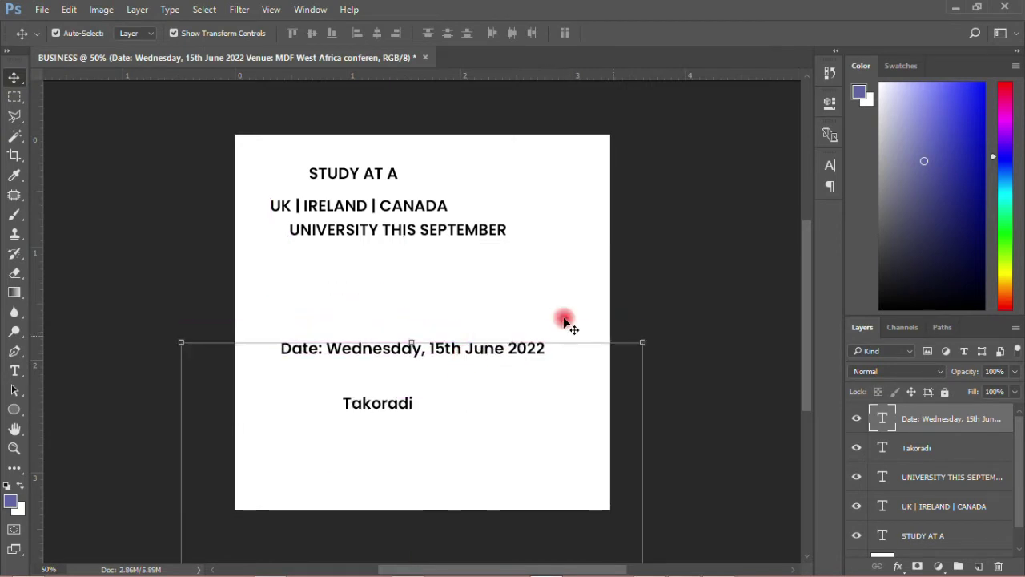
pyautogui.click(829, 169)
pyautogui.click(802, 205)
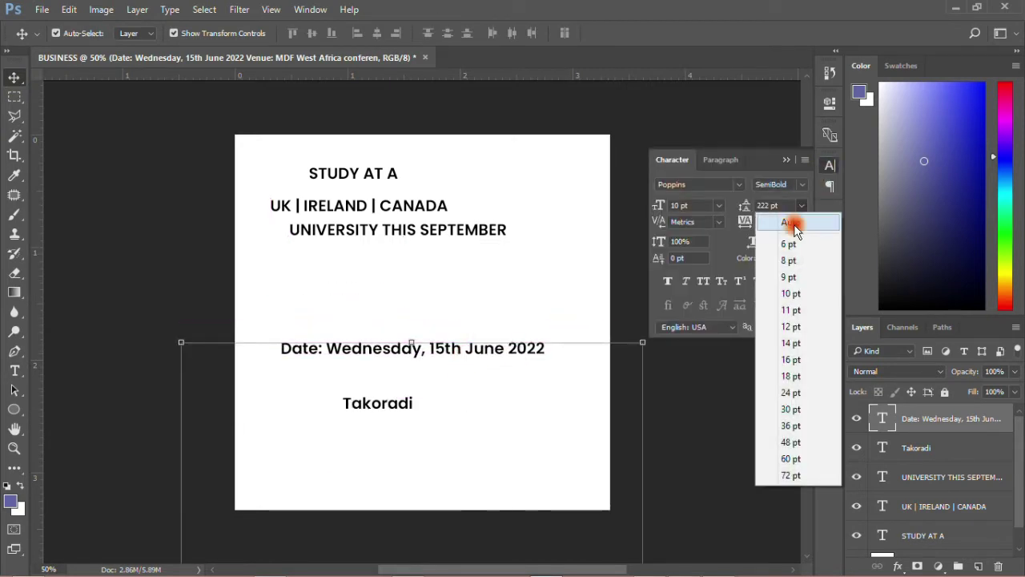
pyautogui.click(794, 224)
pyautogui.click(481, 331)
pyautogui.moveTo(486, 377); pyautogui.dragTo(486, 486)
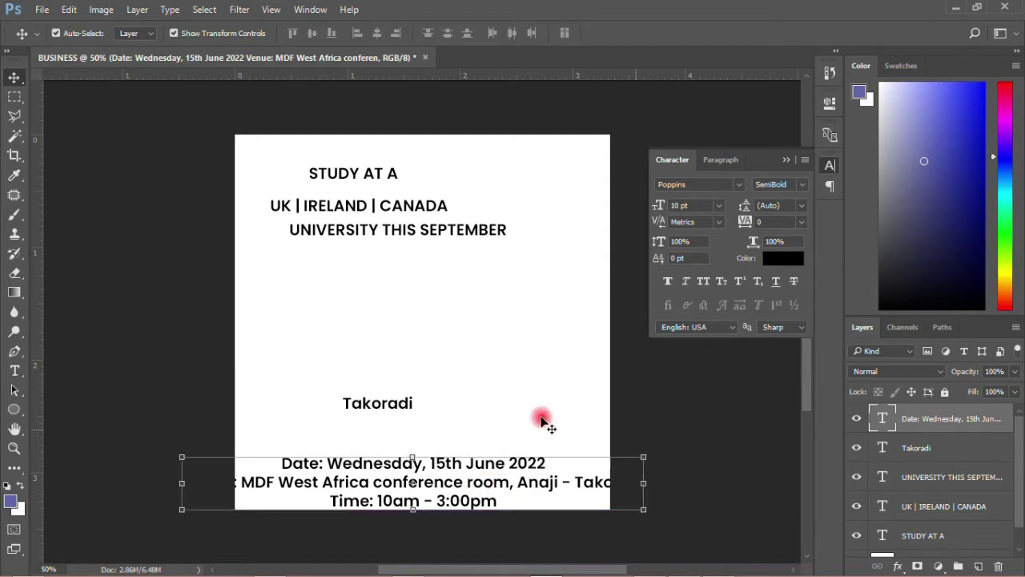
# Reduce the date, venue and time text to 6 pt and stack "Takoradi" directly above it near the canvas's bottom edge
pyautogui.click(721, 206)
pyautogui.click(702, 260)
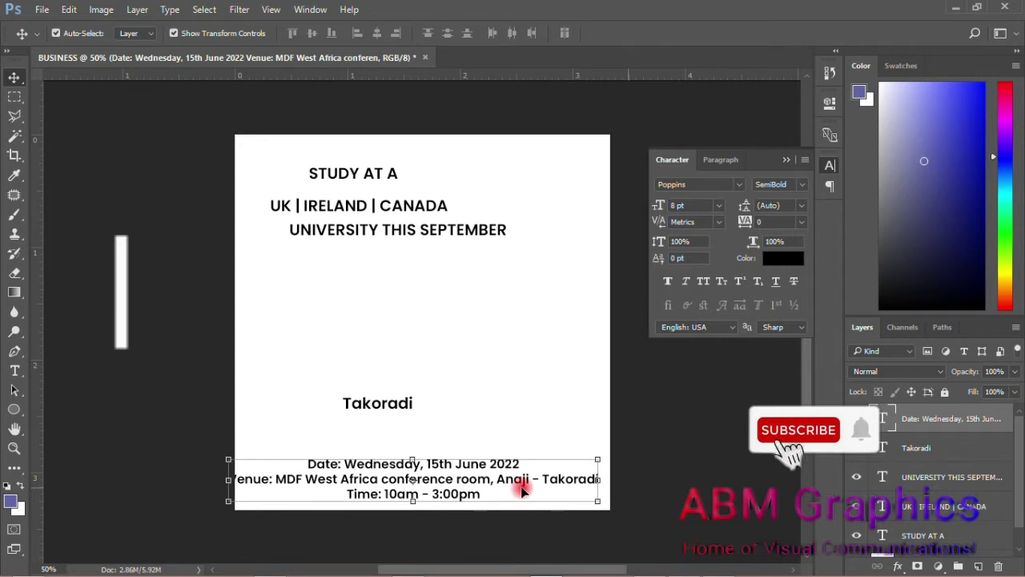
pyautogui.click(718, 205)
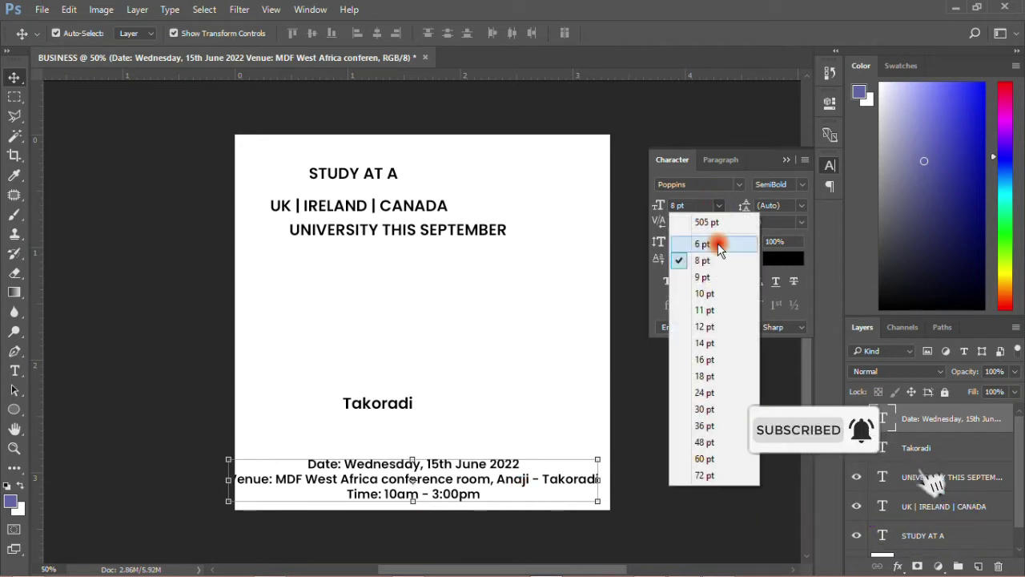
pyautogui.click(705, 241)
pyautogui.moveTo(446, 472); pyautogui.dragTo(443, 482)
pyautogui.click(617, 433)
pyautogui.click(829, 169)
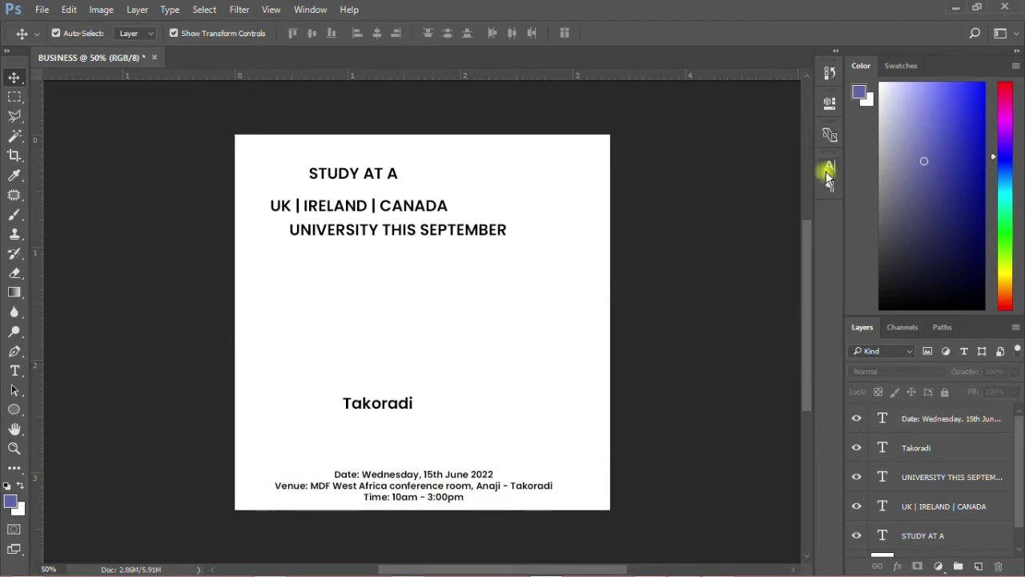
pyautogui.moveTo(388, 405); pyautogui.dragTo(422, 461)
pyautogui.click(454, 369)
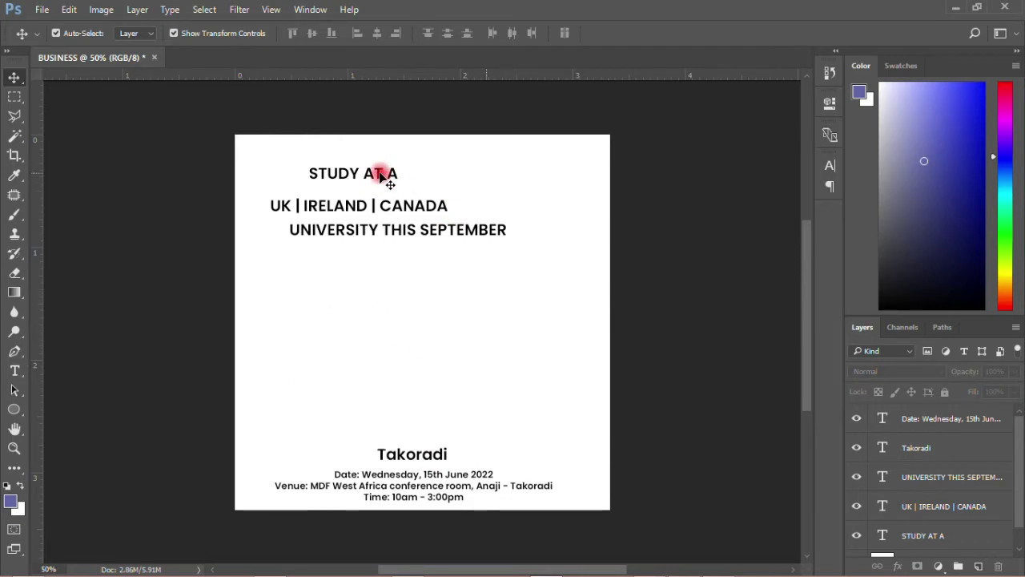
# Move "STUDY AT A" to the top centre of the canvas and set its font style to Regular
pyautogui.moveTo(372, 175); pyautogui.dragTo(439, 159)
pyautogui.click(826, 165)
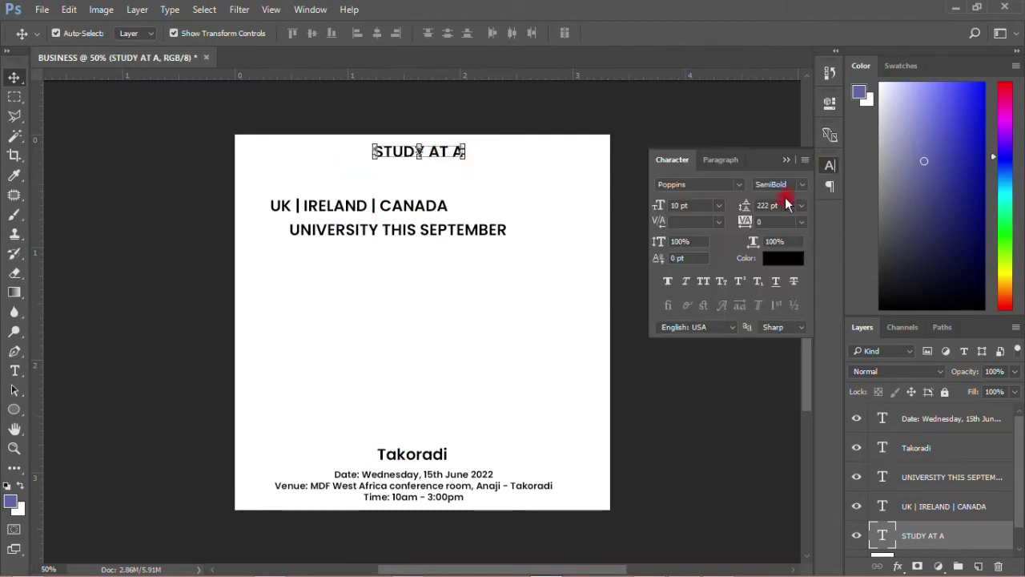
pyautogui.click(800, 185)
pyautogui.click(778, 270)
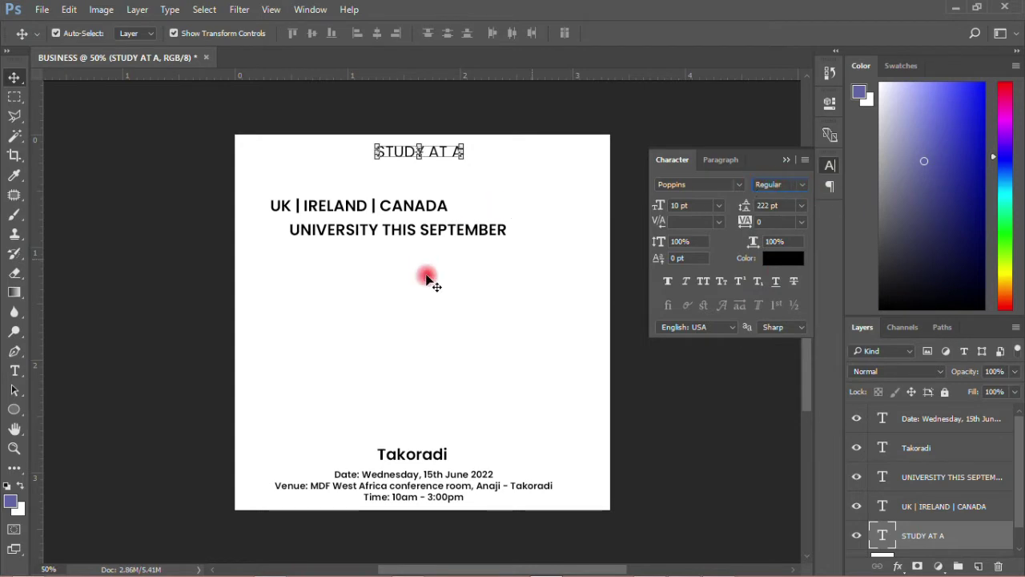
# Place "UK | IRELAND | CANADA" centred closely beneath "STUDY AT A" and set its font style to Bold
pyautogui.moveTo(412, 210); pyautogui.dragTo(470, 172)
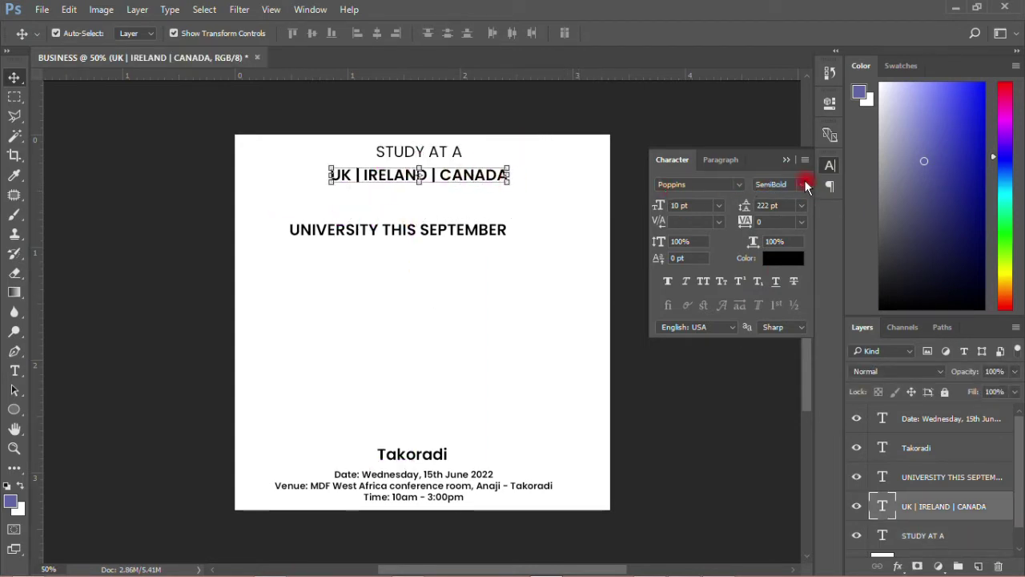
pyautogui.click(806, 185)
pyautogui.click(783, 337)
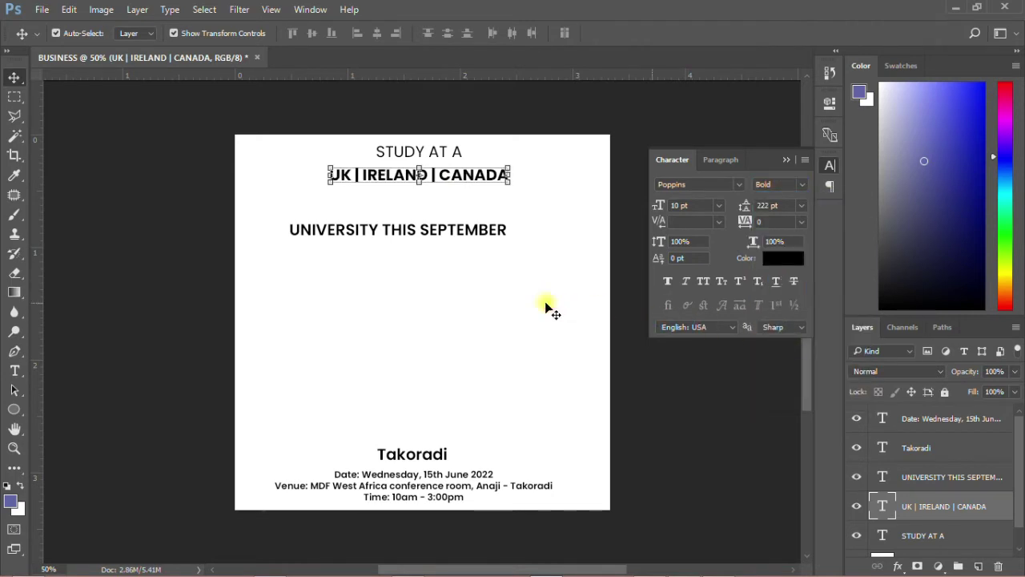
pyautogui.moveTo(428, 179); pyautogui.dragTo(433, 173)
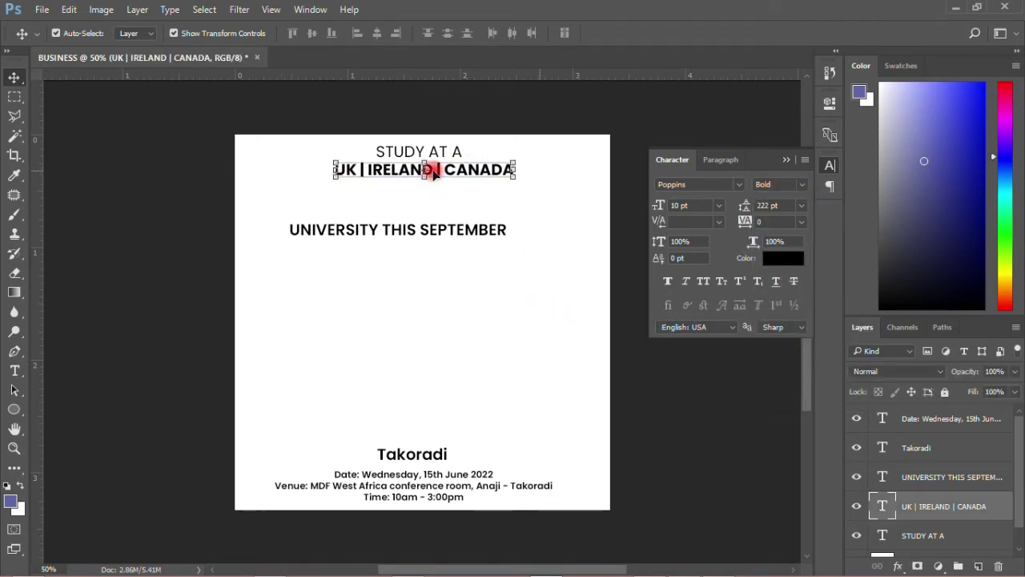
pyautogui.click(465, 275)
# Set "UNIVERSITY THIS SEPTEMBER" to the Regular style and move it centred directly beneath the countries line
pyautogui.click(455, 229)
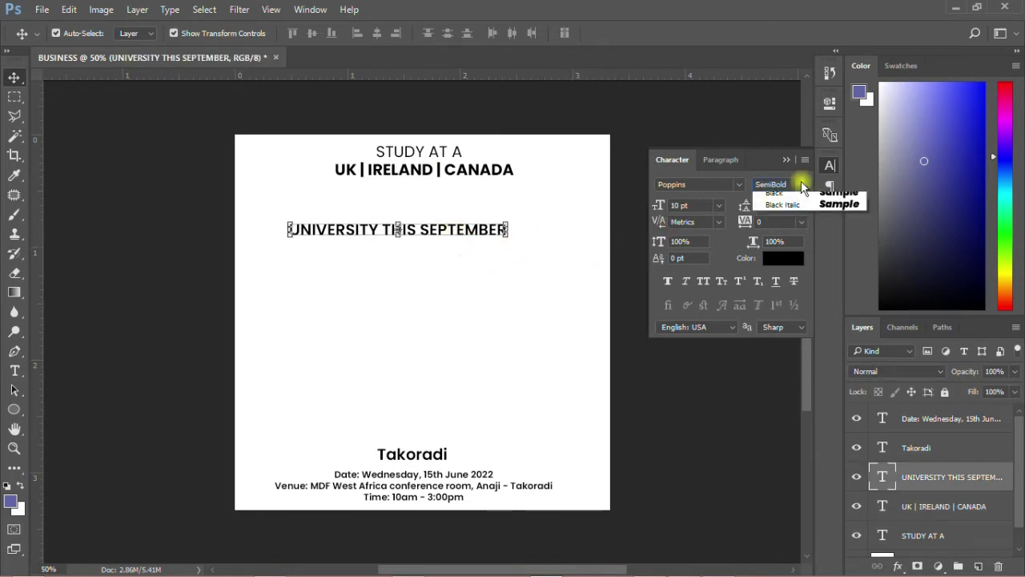
pyautogui.click(793, 184)
pyautogui.click(785, 269)
pyautogui.click(529, 276)
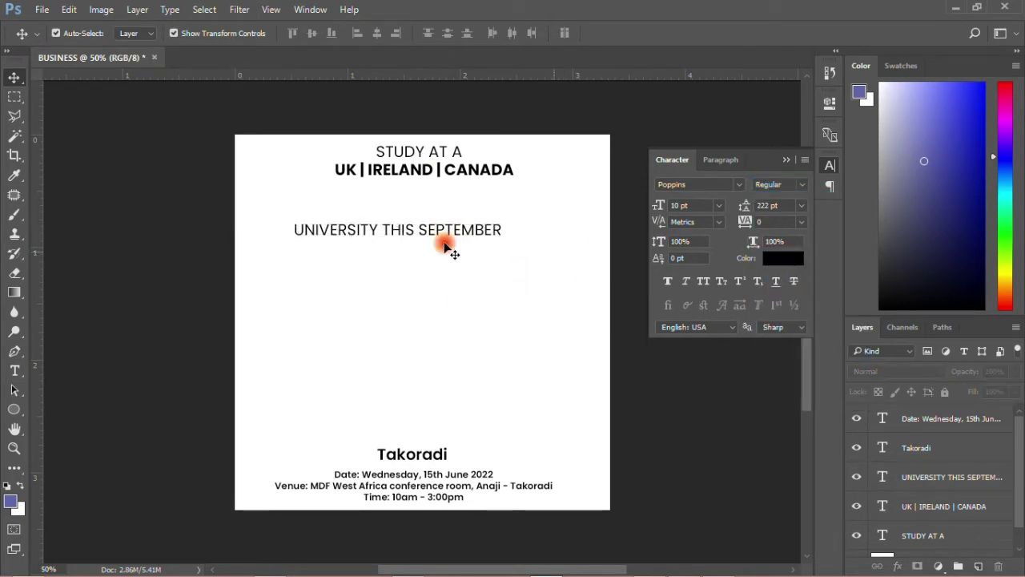
pyautogui.moveTo(450, 232); pyautogui.dragTo(473, 190)
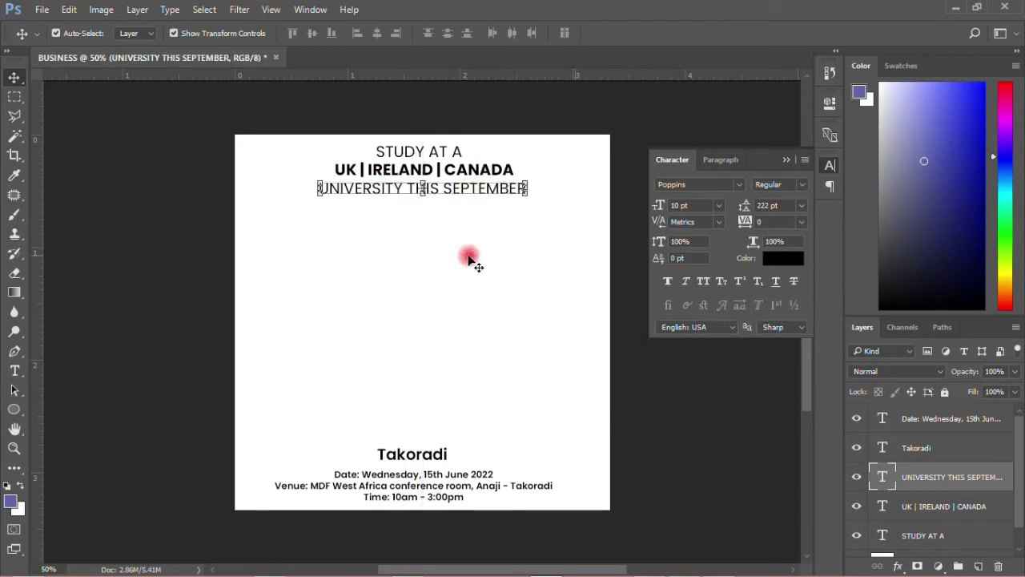
pyautogui.click(490, 228)
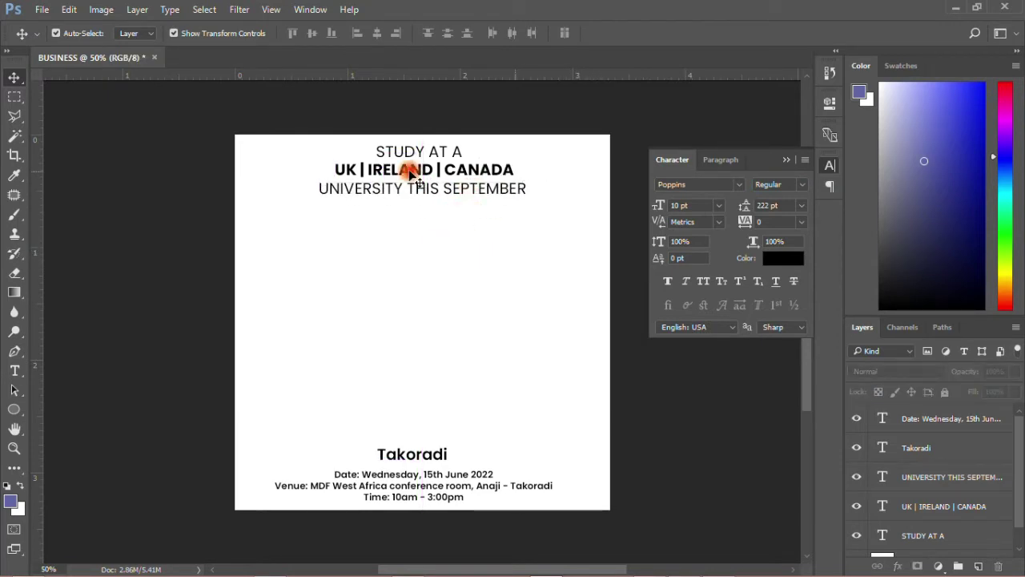
# Select the three heading lines together and move them slightly down from the canvas's top edge
pyautogui.moveTo(425, 234); pyautogui.dragTo(450, 114)
pyautogui.moveTo(460, 165)
pyautogui.mouseDown()
pyautogui.moveTo(459, 177)
pyautogui.moveTo(458, 167)
pyautogui.mouseUp()
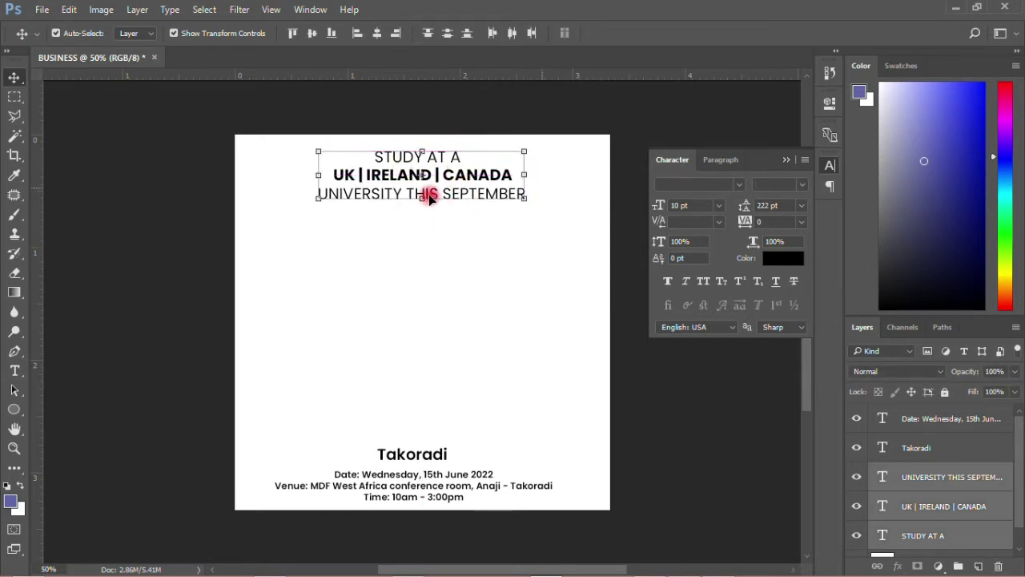
pyautogui.click(461, 362)
pyautogui.click(433, 455)
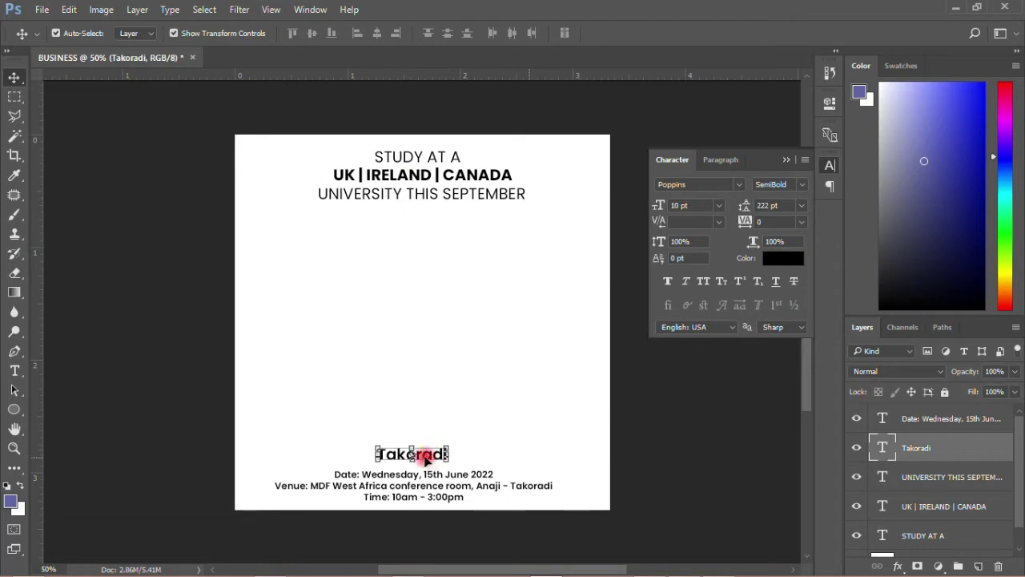
pyautogui.click(202, 446)
# Draw a rectangle about 1082 by 224 px across the canvas's bottom and place its layer just above the Background
pyautogui.click(16, 409)
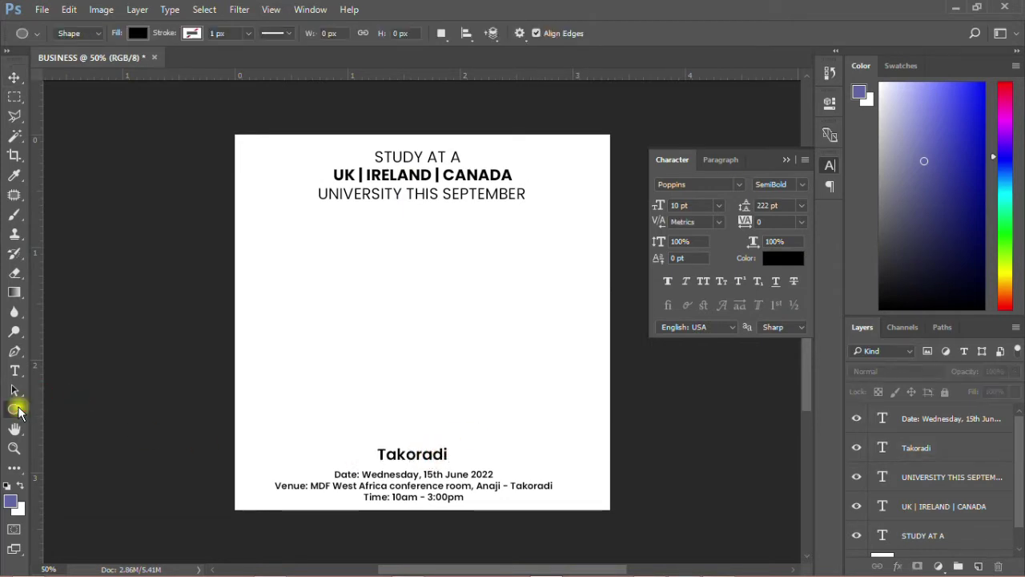
pyautogui.click(82, 411)
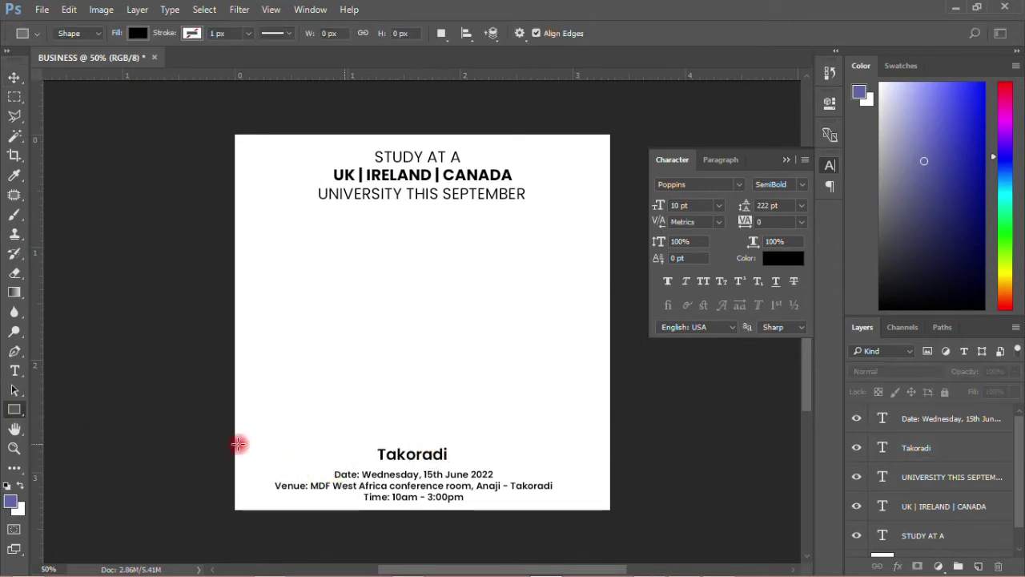
pyautogui.moveTo(227, 440); pyautogui.dragTo(632, 523)
pyautogui.moveTo(895, 431); pyautogui.dragTo(912, 524)
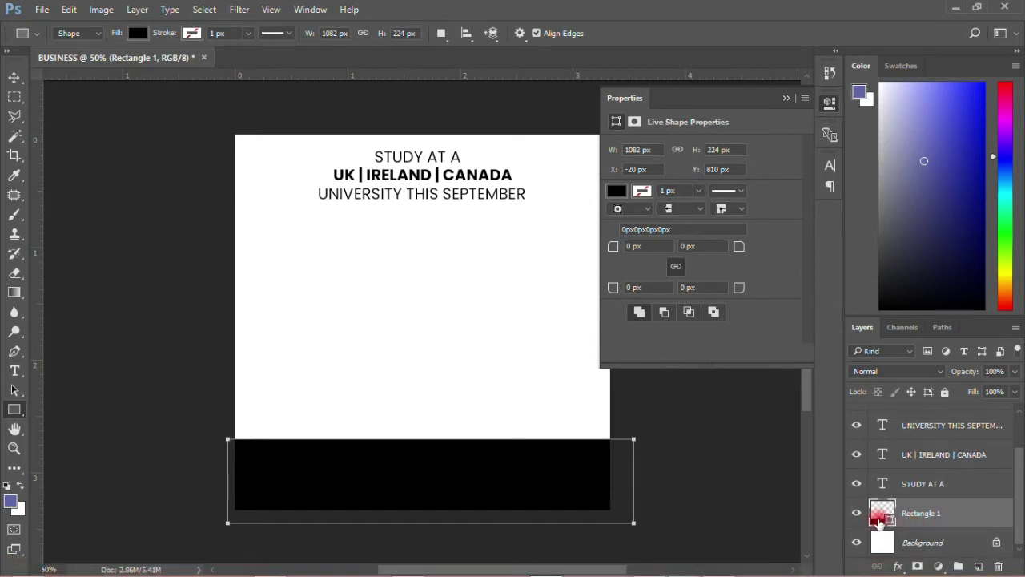
# Change the bottom rectangle's fill to dark blue 1f11a2
pyautogui.doubleClick(881, 517)
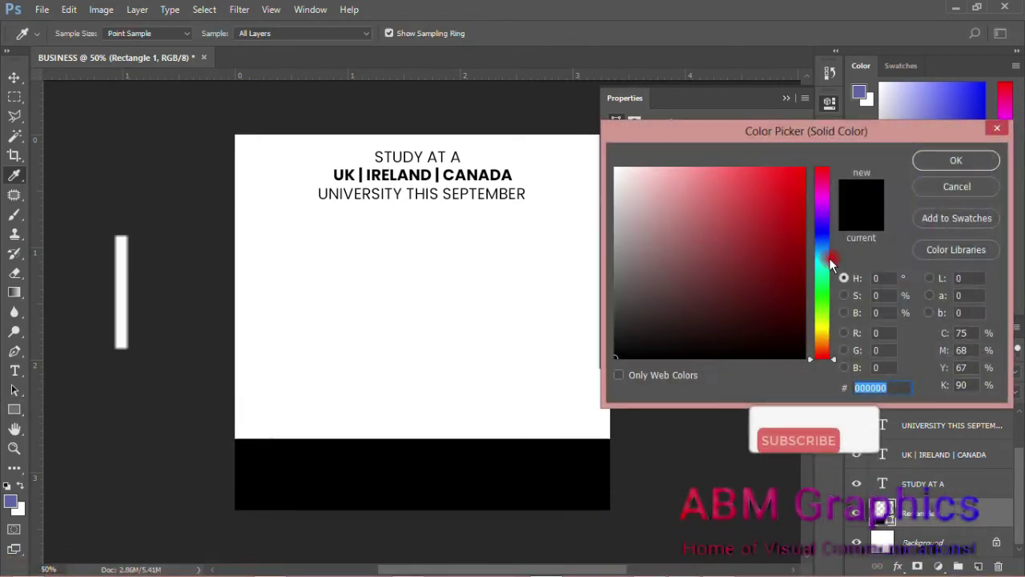
pyautogui.moveTo(831, 265); pyautogui.dragTo(822, 229)
pyautogui.click(785, 237)
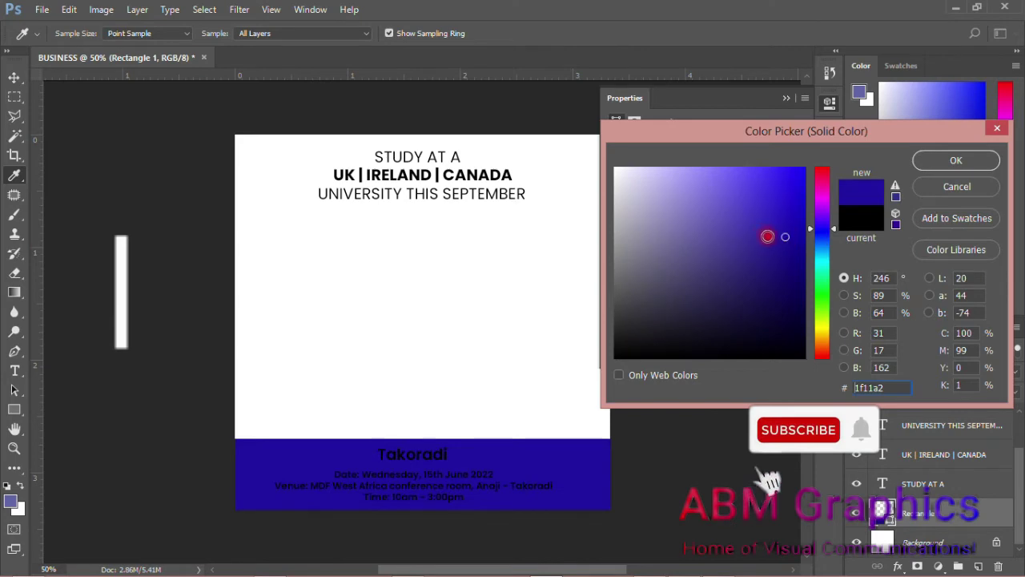
pyautogui.click(929, 161)
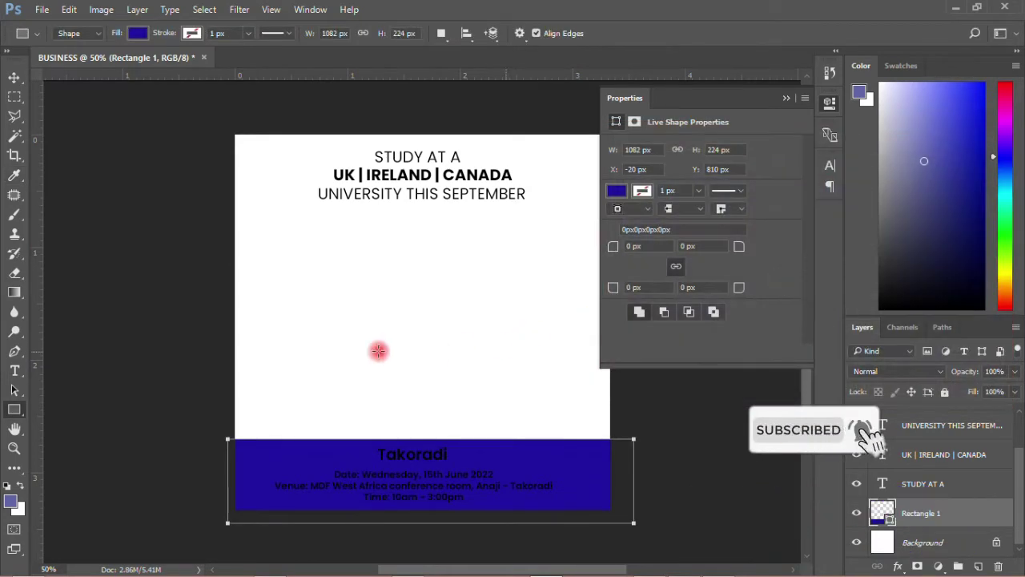
# Lock the blue rectangle's layer completely
pyautogui.click(14, 77)
pyautogui.click(483, 516)
pyautogui.click(768, 471)
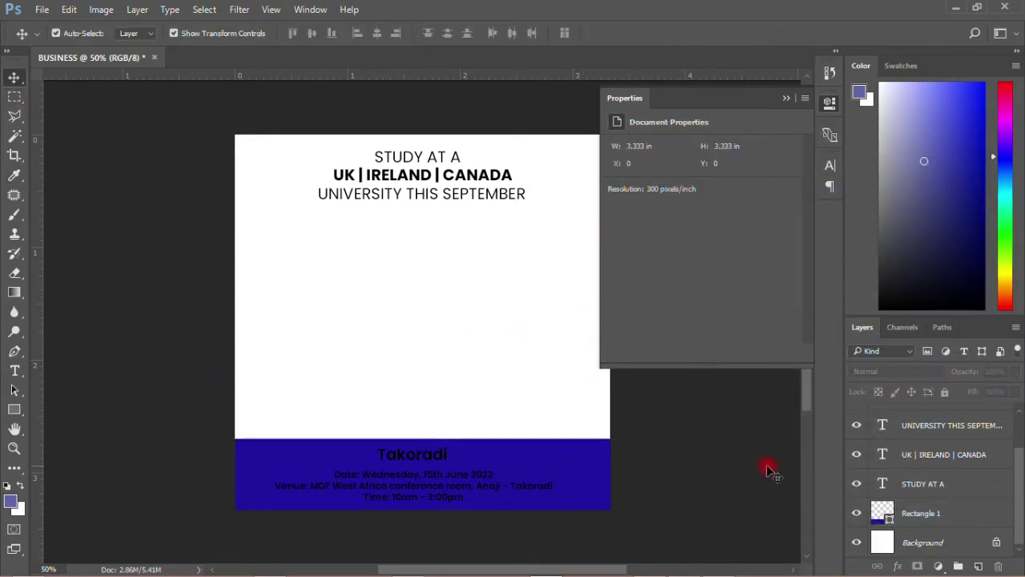
pyautogui.click(550, 466)
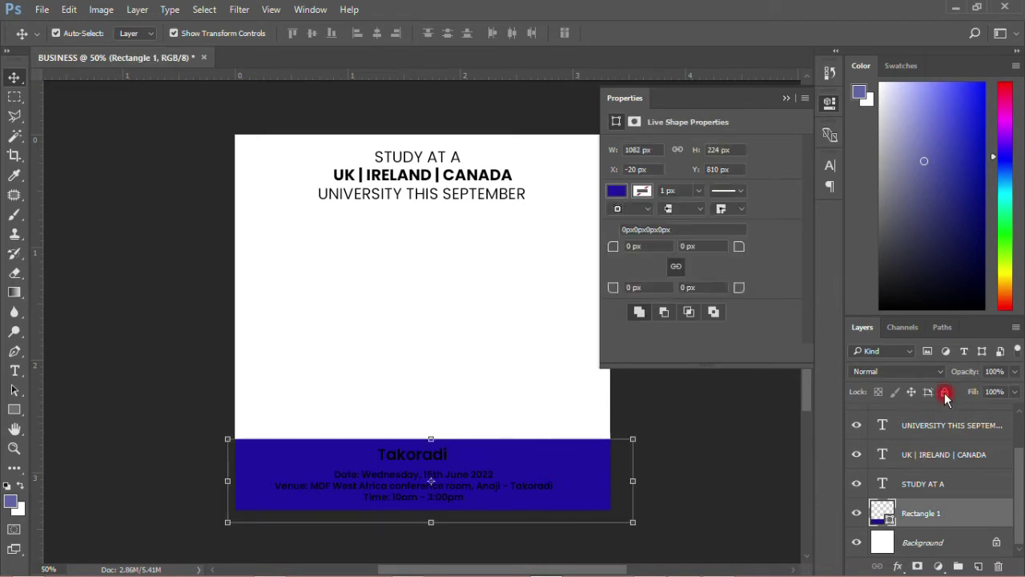
pyautogui.click(945, 392)
pyautogui.click(184, 452)
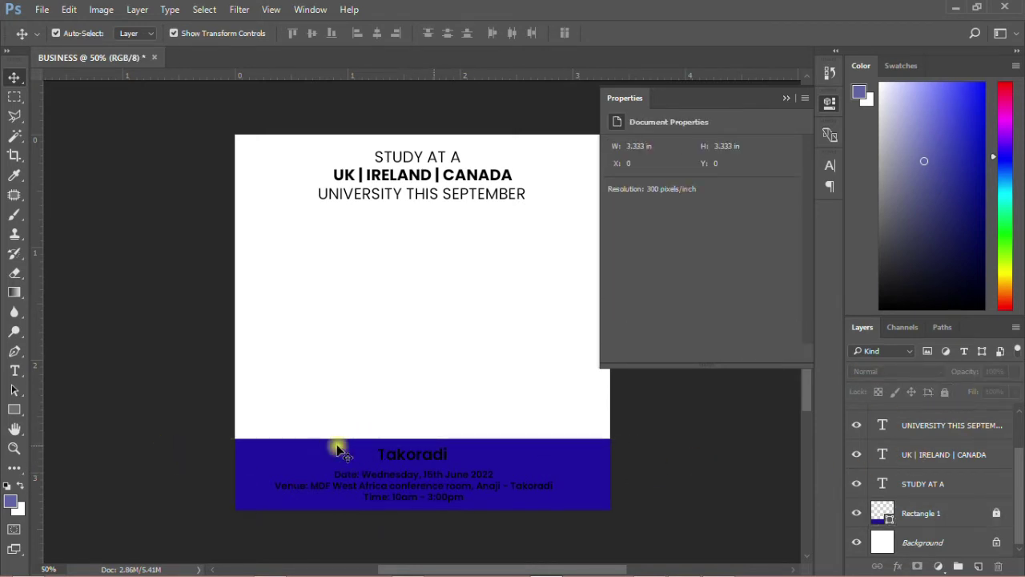
# Select "Takoradi" and the date, venue and time text on the blue band and set their colour to white (ffffff)
pyautogui.moveTo(337, 450); pyautogui.dragTo(548, 505)
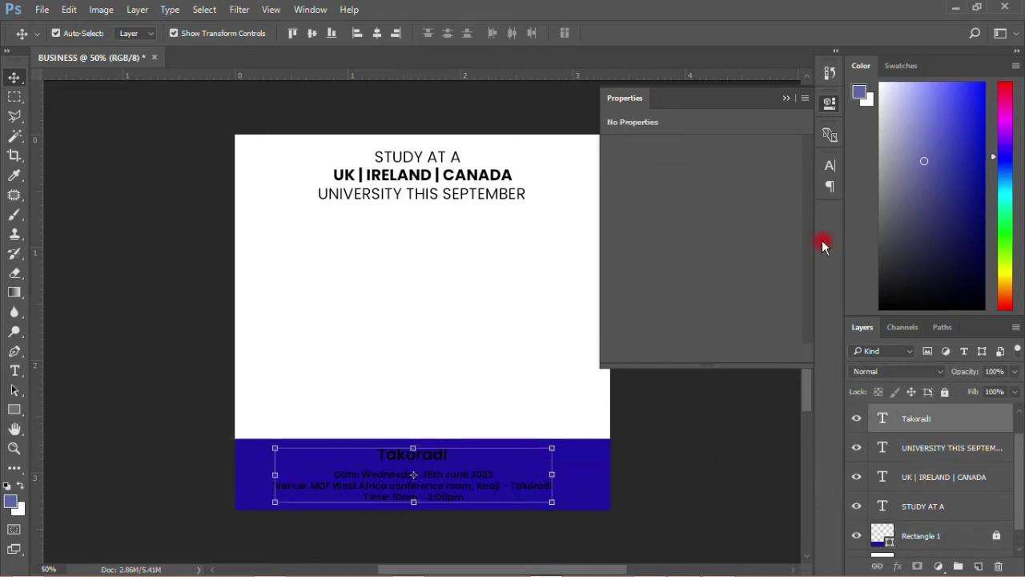
pyautogui.click(829, 168)
pyautogui.click(786, 257)
pyautogui.click(458, 306)
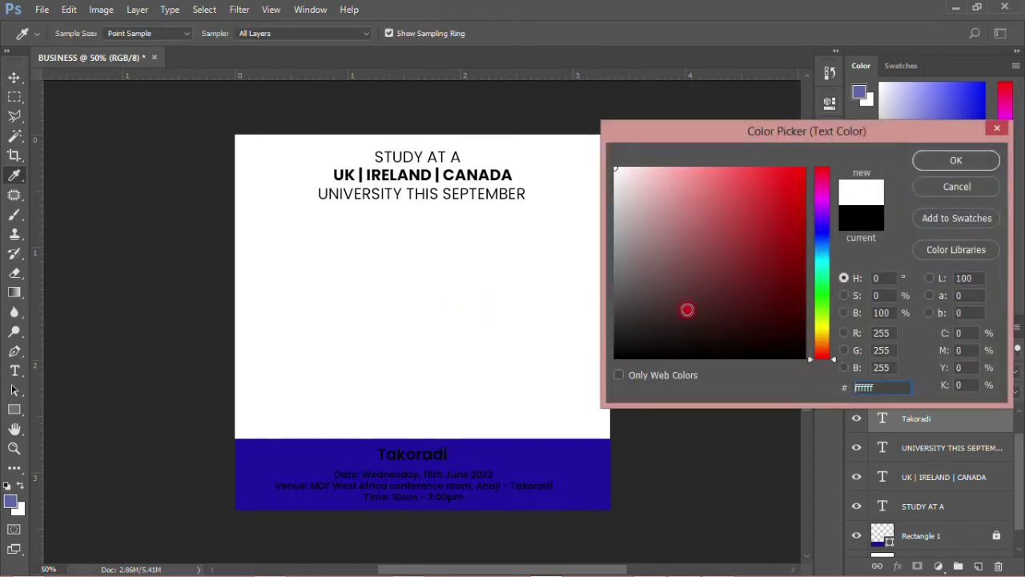
pyautogui.click(955, 161)
pyautogui.click(740, 391)
pyautogui.click(307, 465)
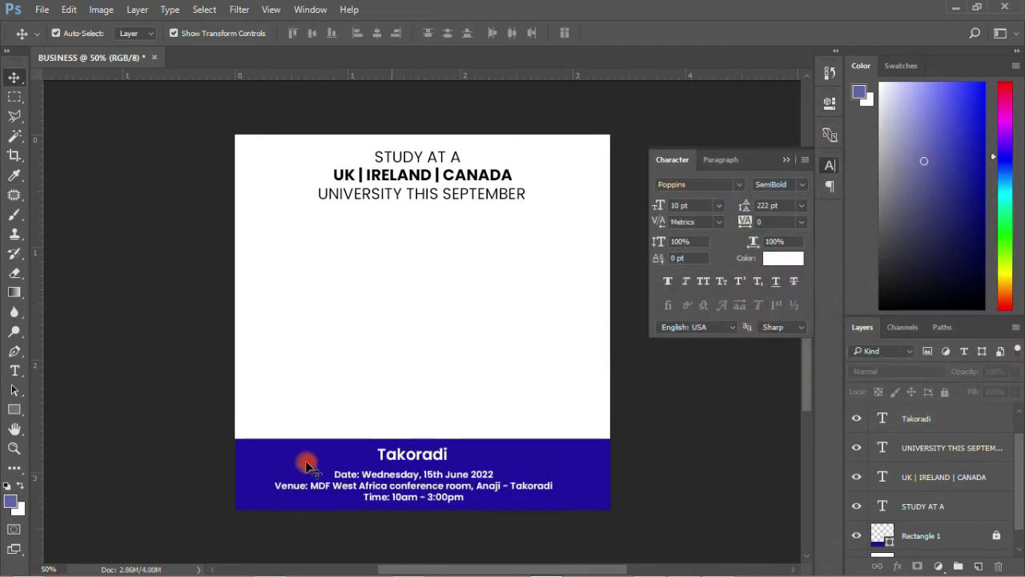
# Save the document in the NEWS folder as a Photoshop file named BUSINESS
pyautogui.click(42, 9)
pyautogui.click(68, 160)
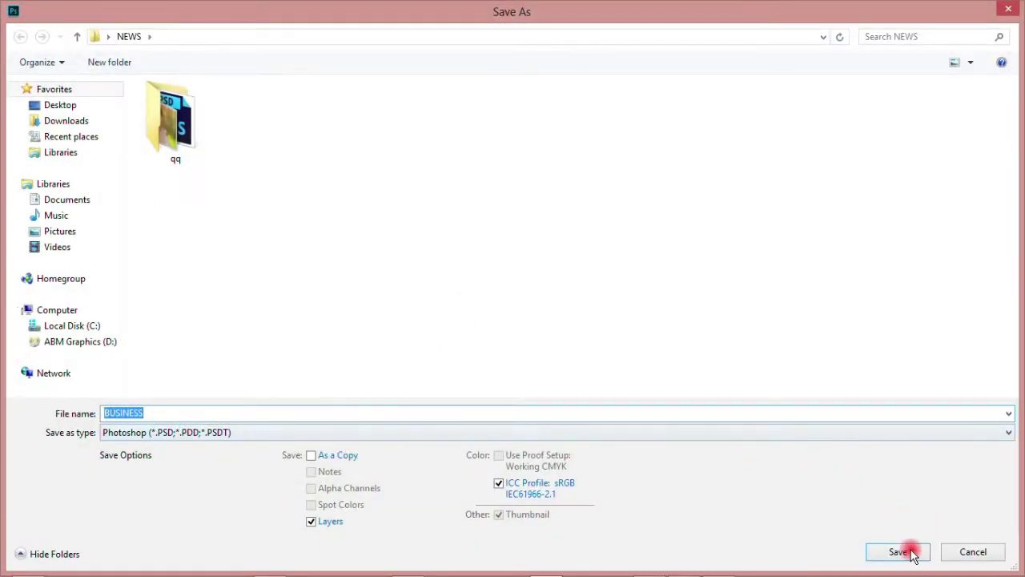
pyautogui.click(898, 552)
pyautogui.click(679, 165)
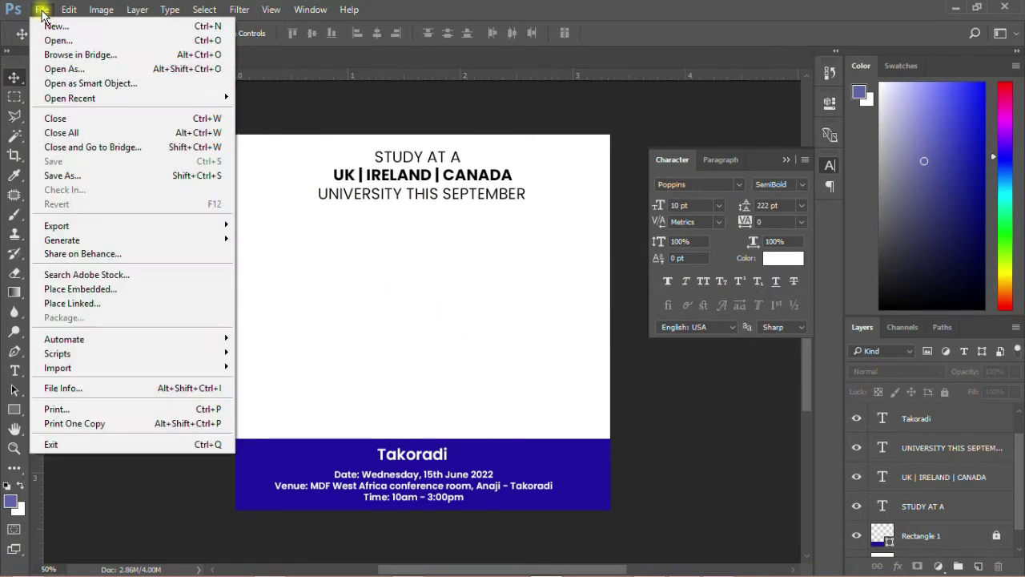
# Place 5.png, the cut-out of the woman in a suit, as a linked image and scale it down to about 7.5%
pyautogui.click(86, 302)
pyautogui.click(593, 143)
pyautogui.doubleClick(593, 143)
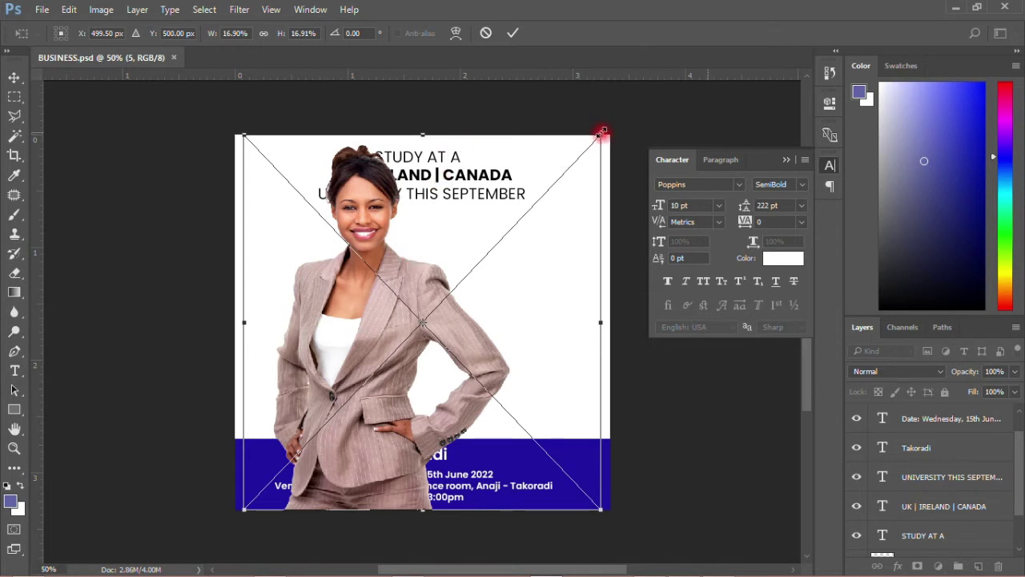
pyautogui.moveTo(602, 131); pyautogui.dragTo(499, 231)
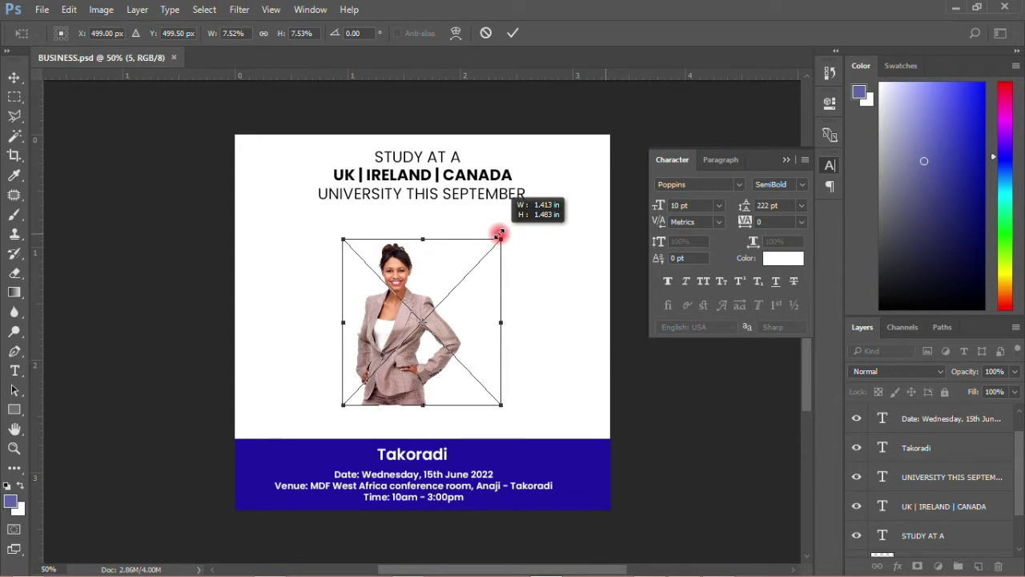
pyautogui.click(512, 32)
# Move the woman's image so it stands on the blue band's upper edge, and save the document
pyautogui.moveTo(407, 351); pyautogui.dragTo(446, 385)
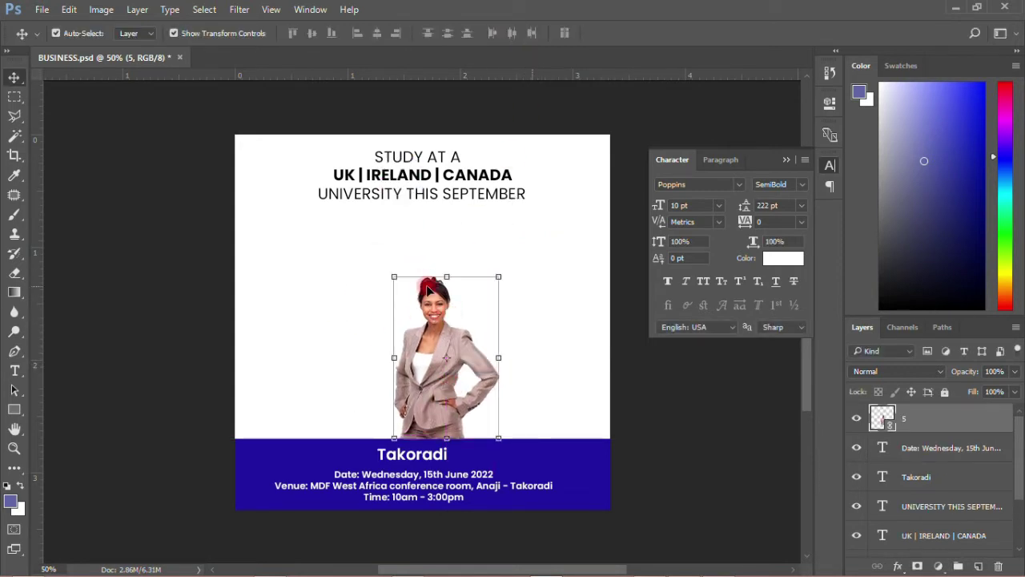
pyautogui.click(232, 266)
pyautogui.click(41, 10)
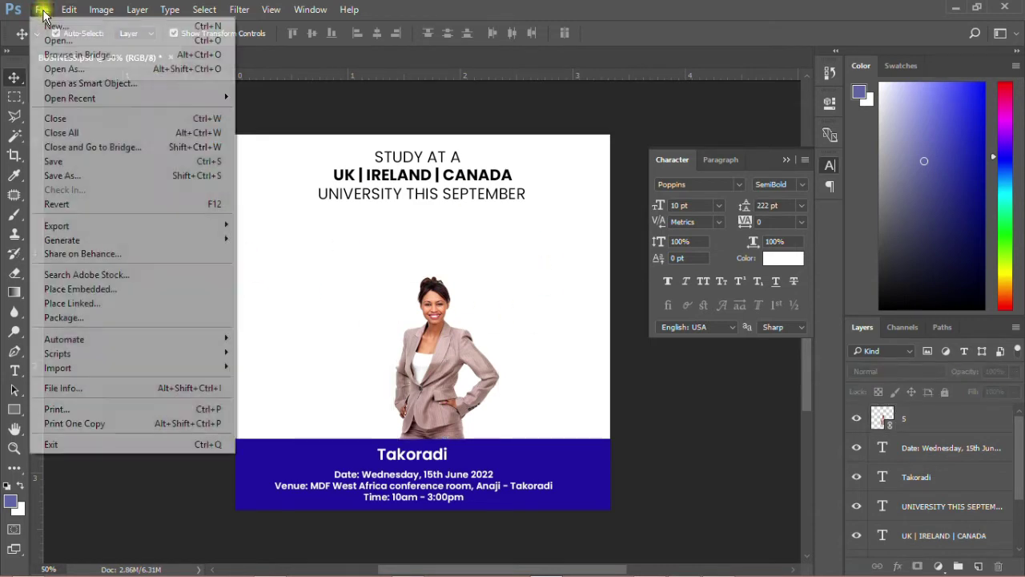
pyautogui.click(69, 160)
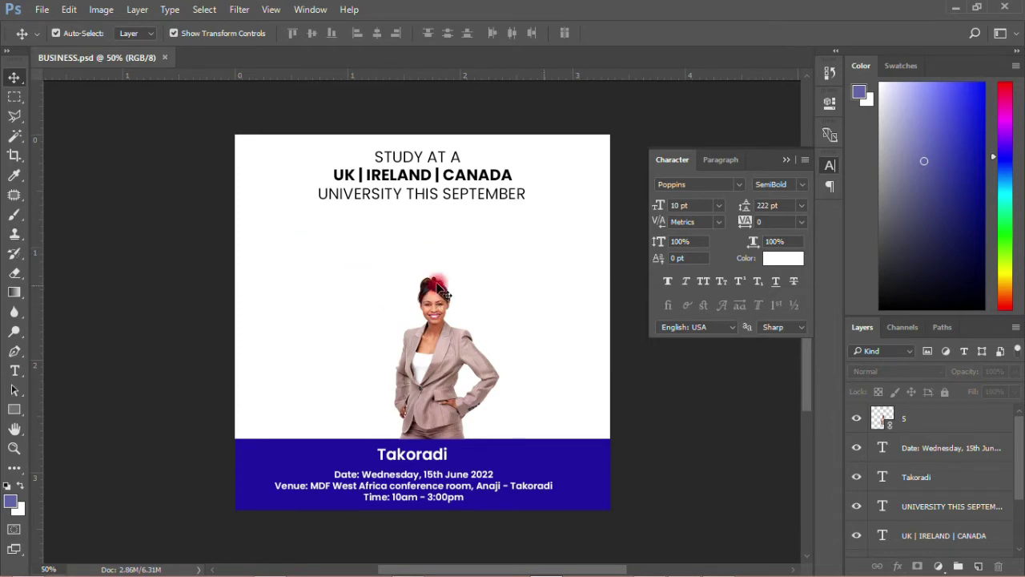
pyautogui.click(42, 10)
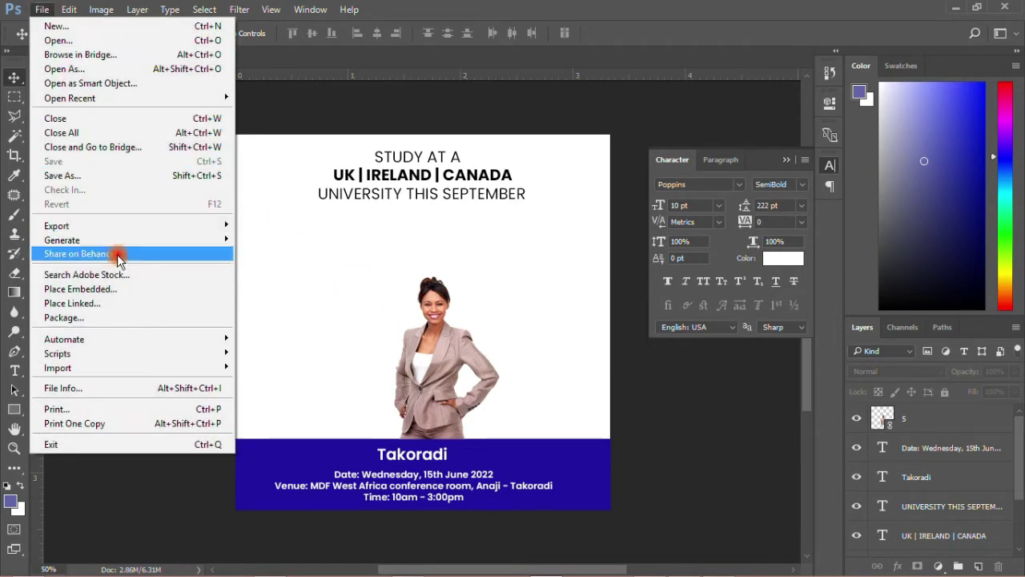
pyautogui.click(108, 305)
pyautogui.click(526, 195)
pyautogui.click(966, 541)
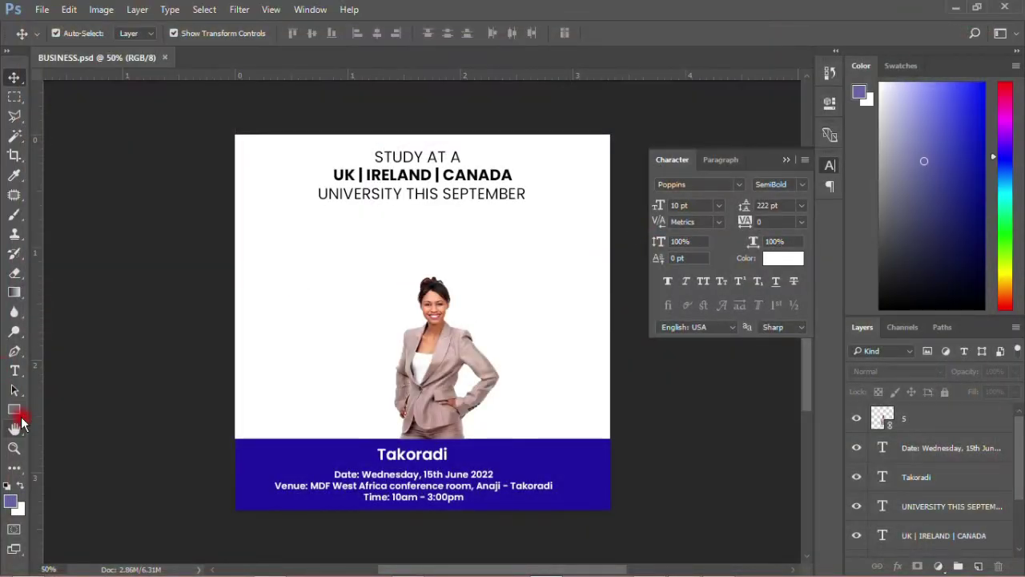
# Draw a black circle about 642 px in diameter over the woman's image with the Ellipse tool
pyautogui.click(15, 411)
pyautogui.moveTo(49, 424); pyautogui.dragTo(82, 441)
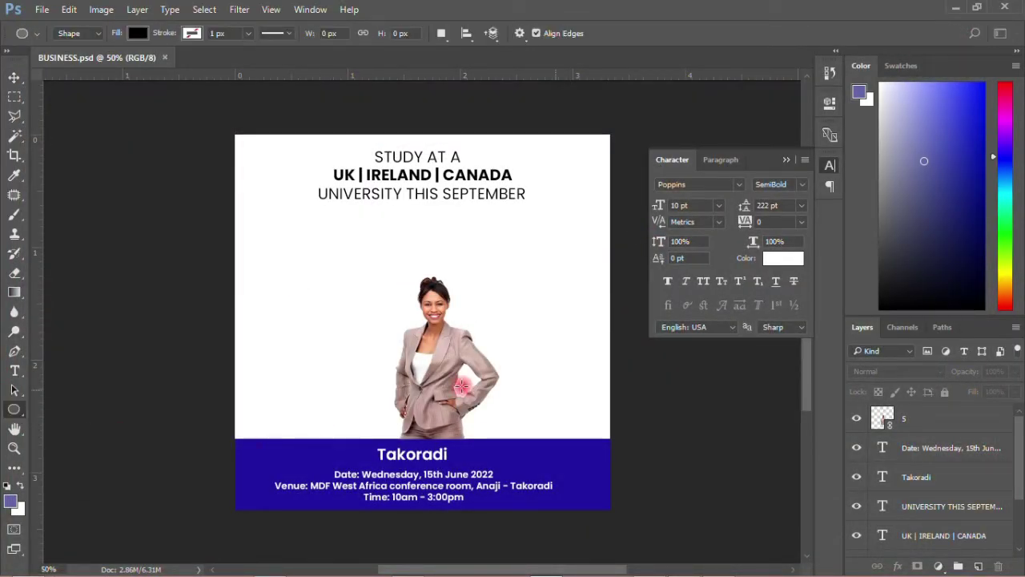
pyautogui.click(452, 251)
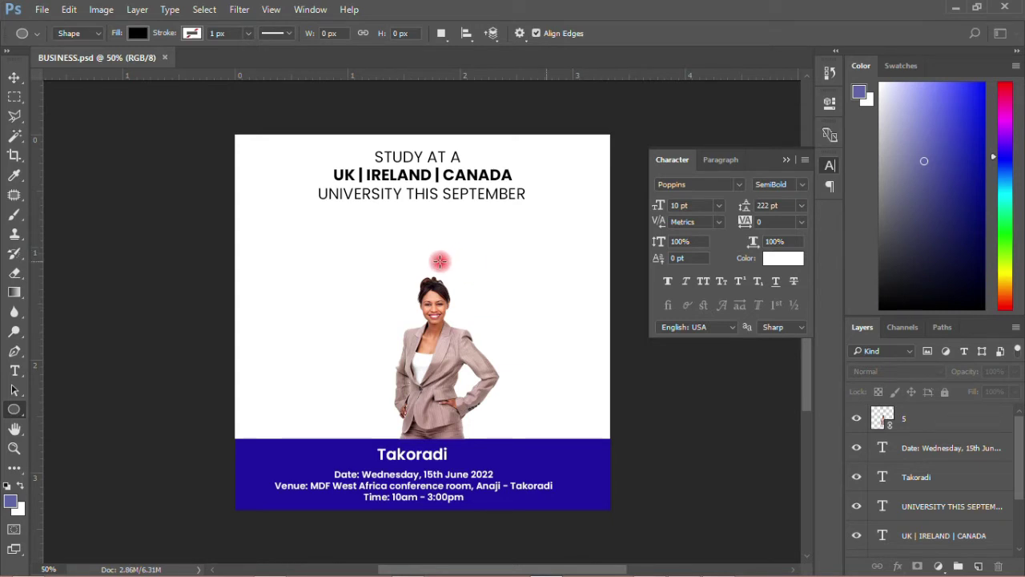
pyautogui.moveTo(331, 218)
pyautogui.mouseDown()
pyautogui.moveTo(405, 291)
pyautogui.moveTo(571, 511)
pyautogui.mouseUp()
# Enlarge the black circle to about 686 px and centre it horizontally on the canvas below the heading
pyautogui.click(14, 78)
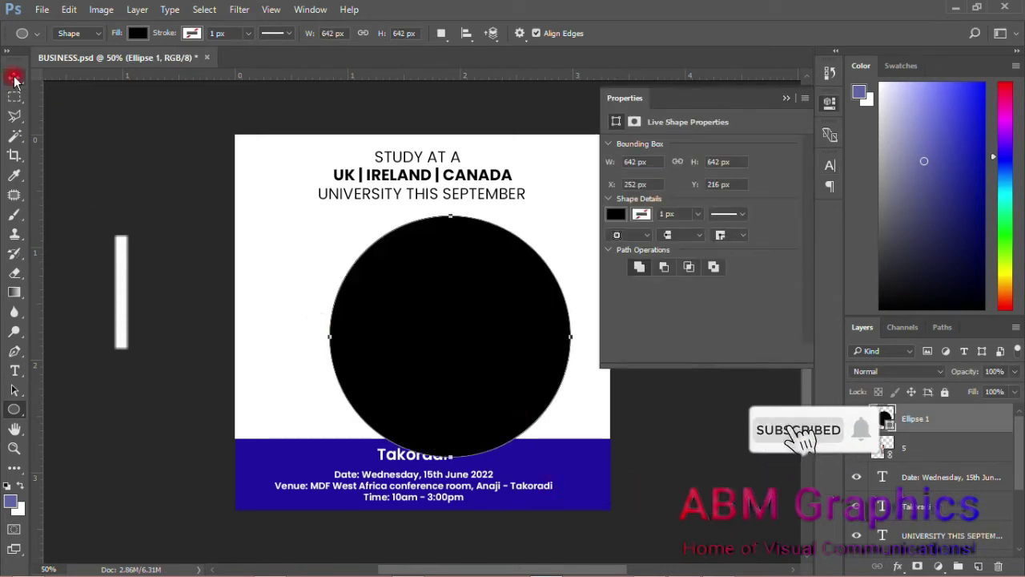
pyautogui.moveTo(465, 304)
pyautogui.mouseDown()
pyautogui.moveTo(480, 302)
pyautogui.moveTo(466, 294)
pyautogui.mouseUp()
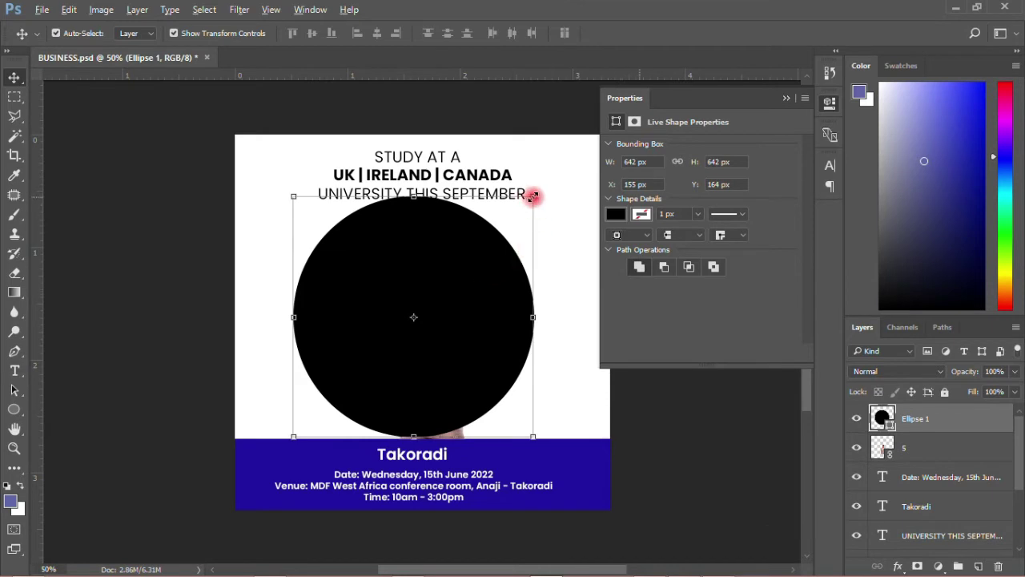
pyautogui.moveTo(533, 196); pyautogui.dragTo(541, 188)
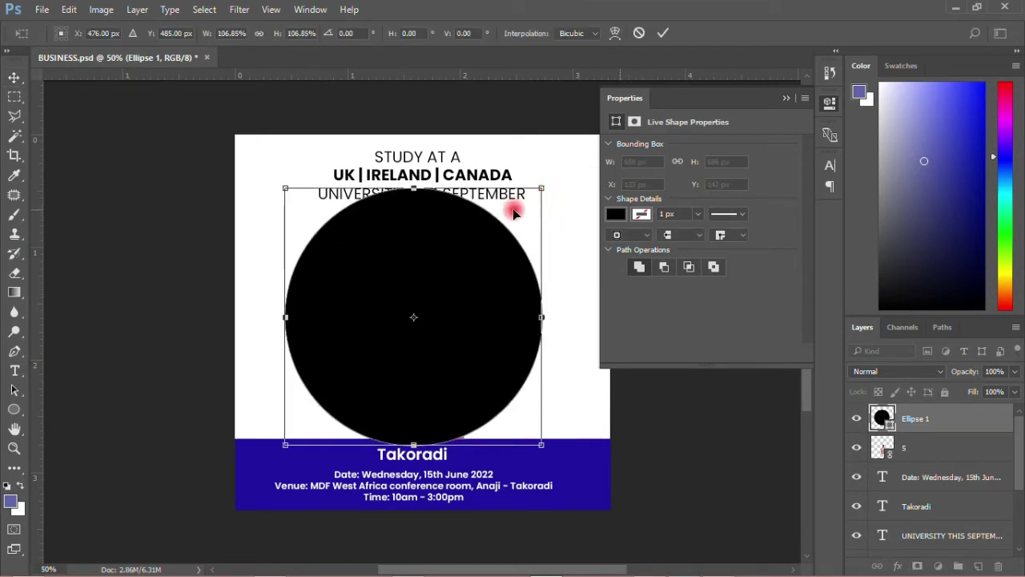
pyautogui.click(664, 34)
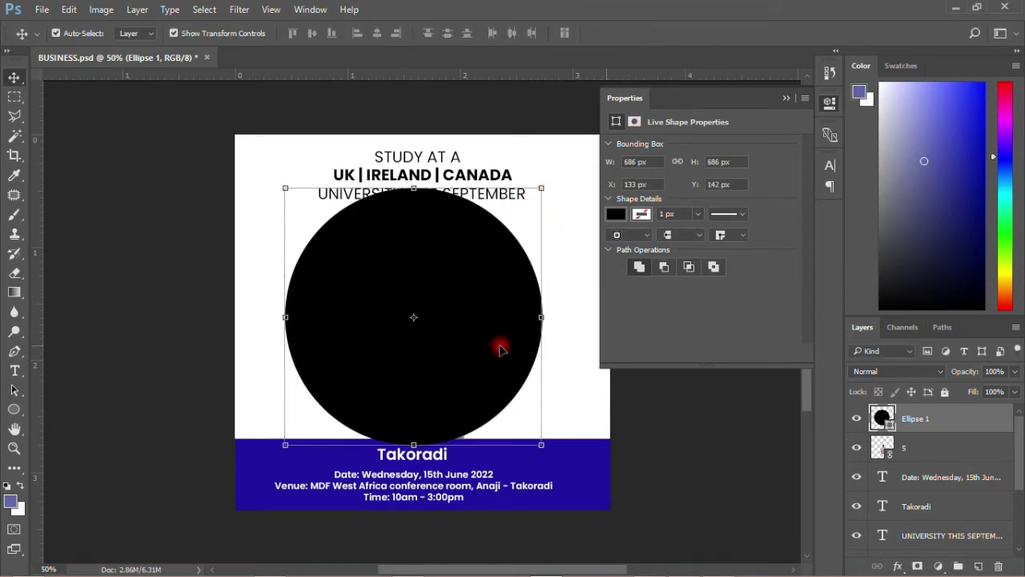
pyautogui.moveTo(474, 336); pyautogui.dragTo(484, 347)
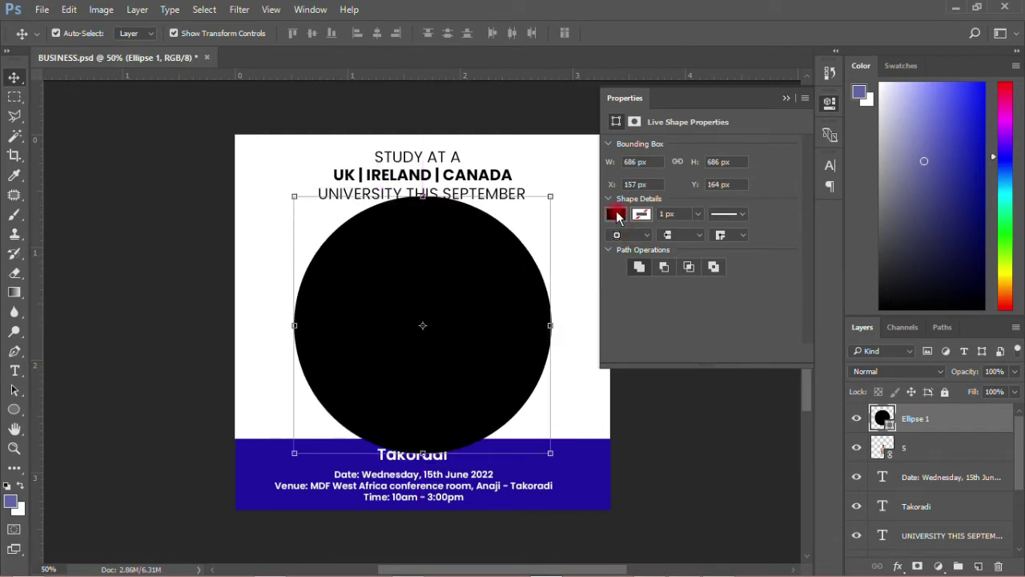
# Turn the circle into a ring by removing its fill and giving it a black 200 px stroke
pyautogui.click(615, 215)
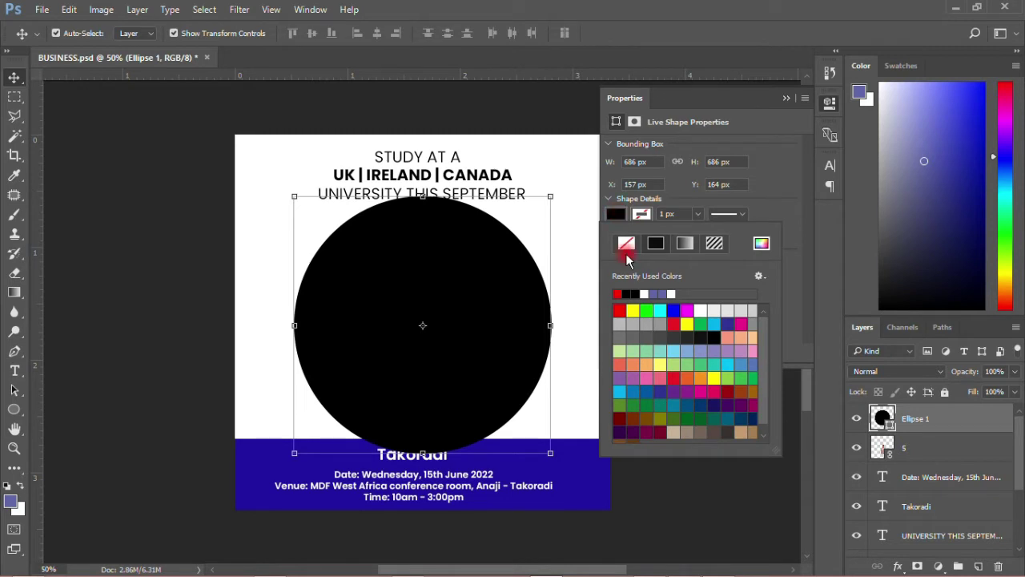
pyautogui.click(627, 246)
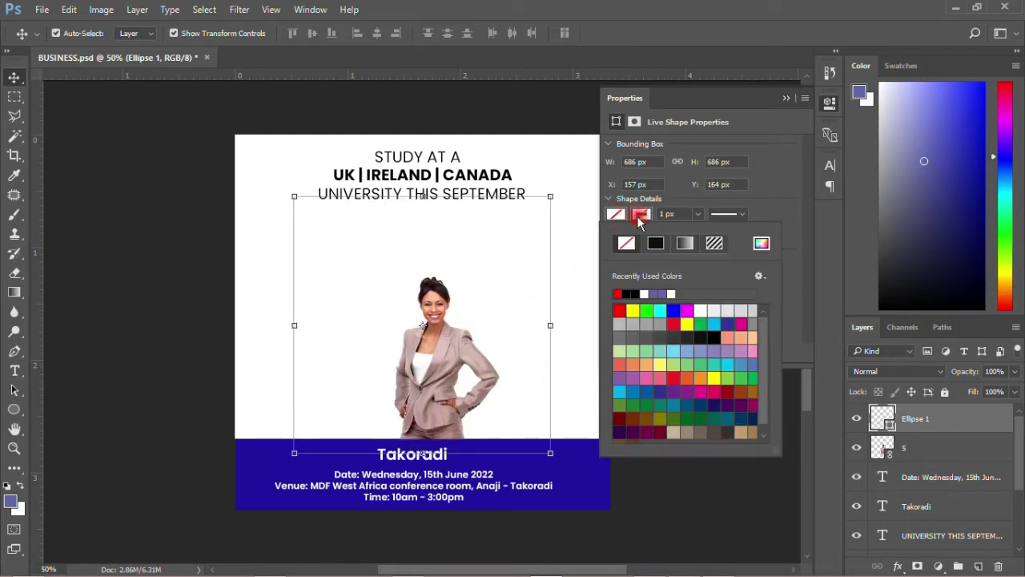
pyautogui.click(632, 294)
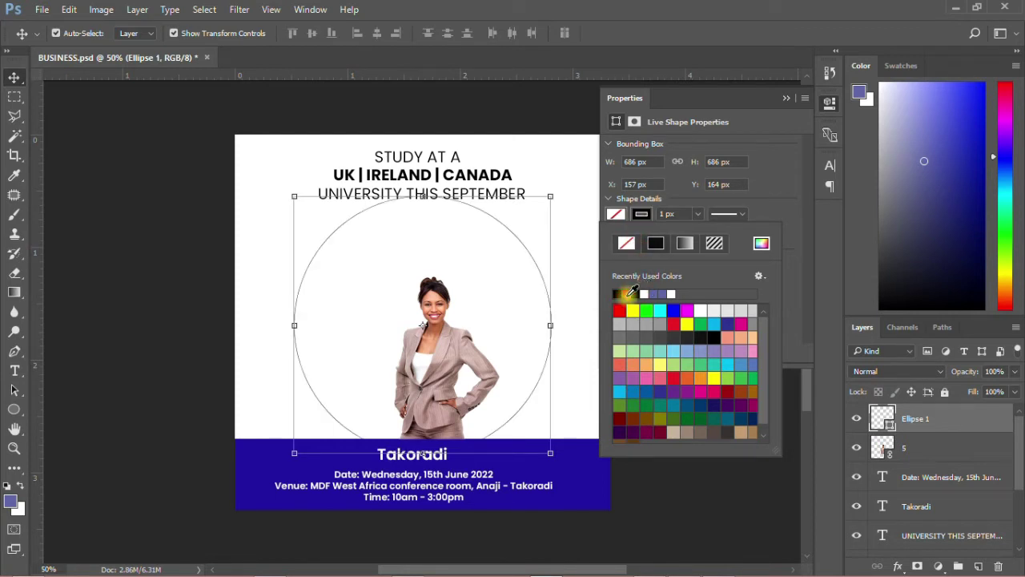
pyautogui.click(675, 214)
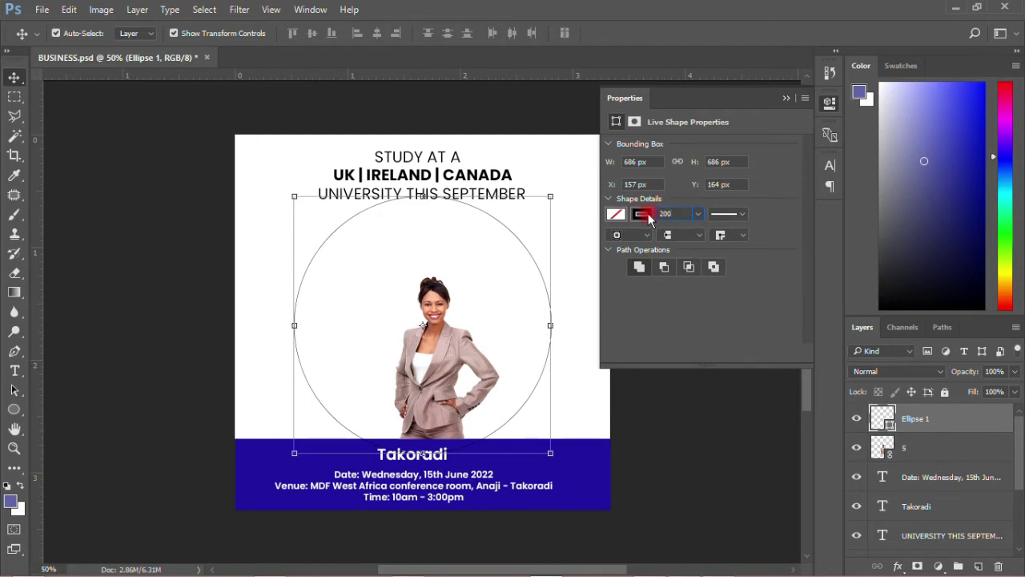
pyautogui.press('Return')
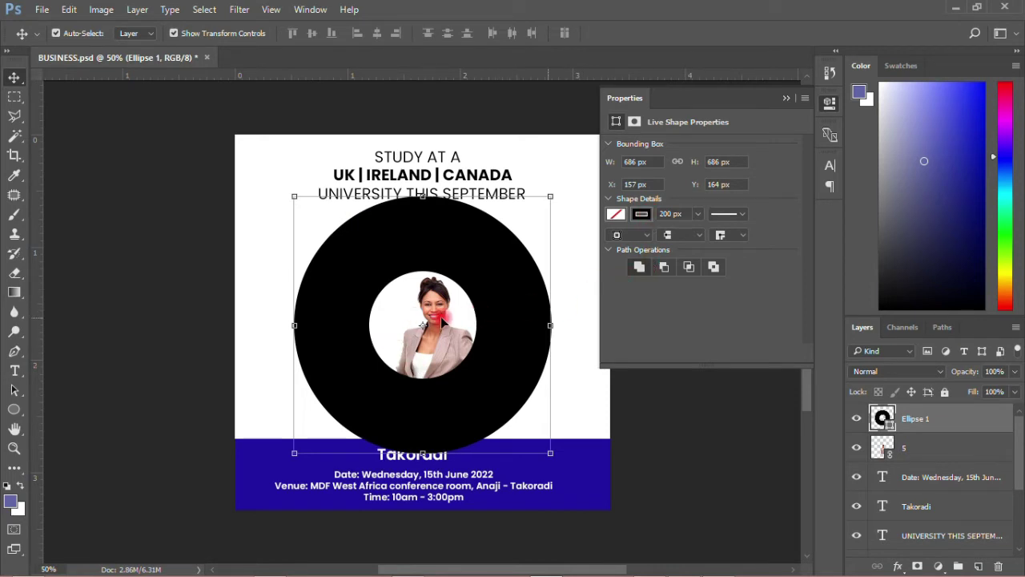
# Bring the woman's layer above the ring layer and shift her slightly left within the ring
pyautogui.moveTo(915, 451); pyautogui.dragTo(911, 410)
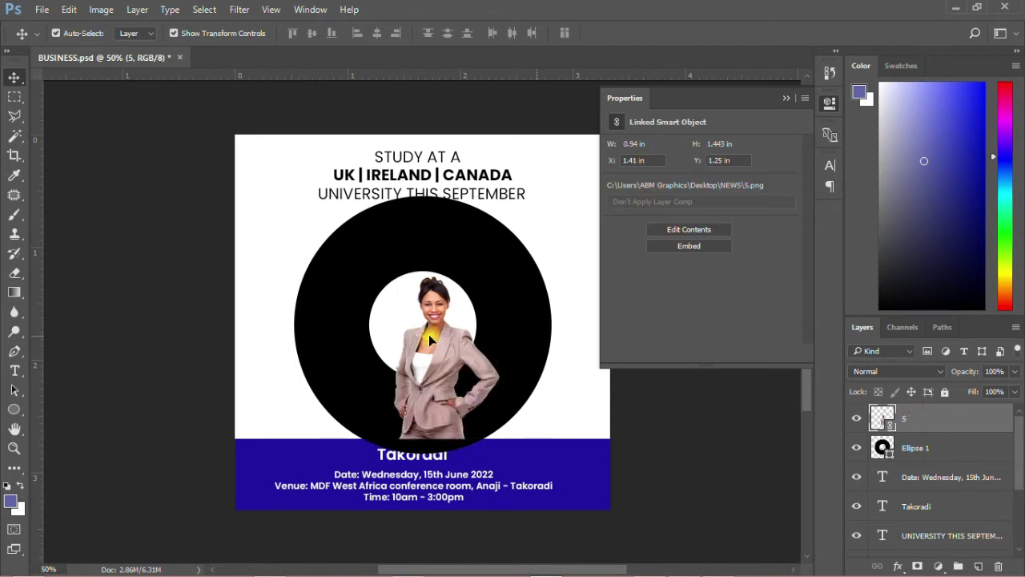
pyautogui.moveTo(429, 334); pyautogui.dragTo(421, 337)
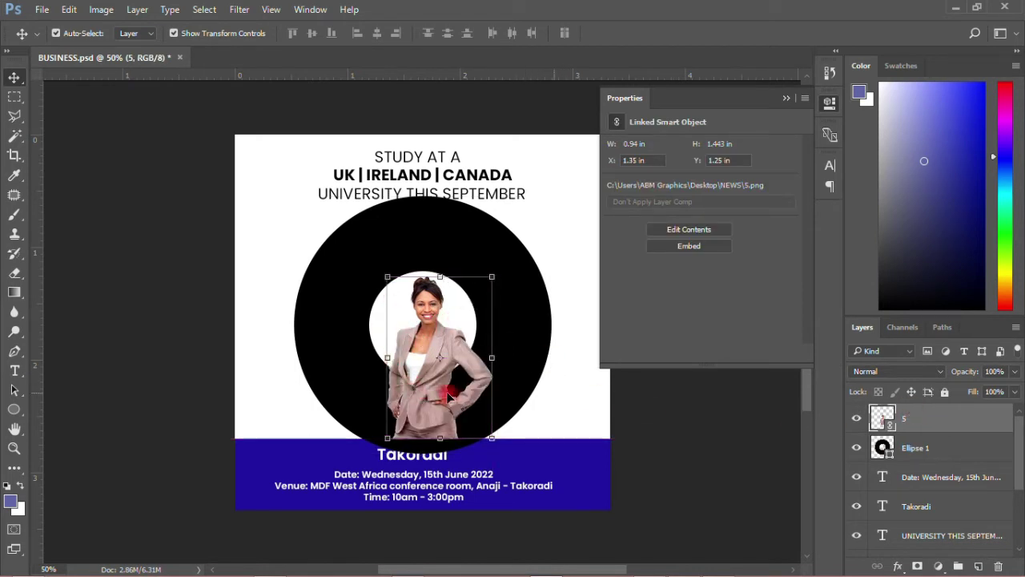
pyautogui.click(830, 104)
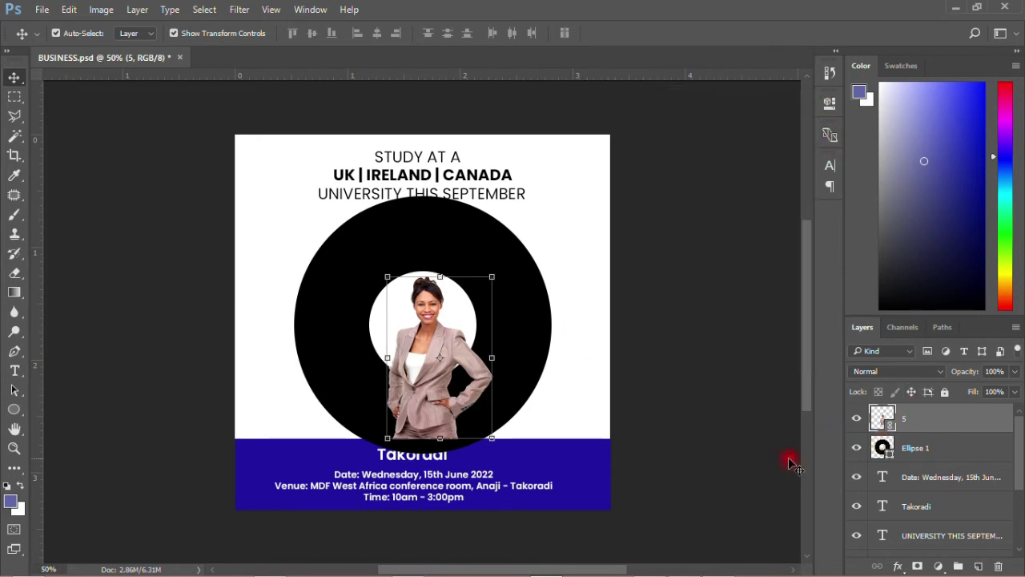
# Hide the woman's layer and duplicate the Ellipse 1 ring layer under the default copy name
pyautogui.click(857, 419)
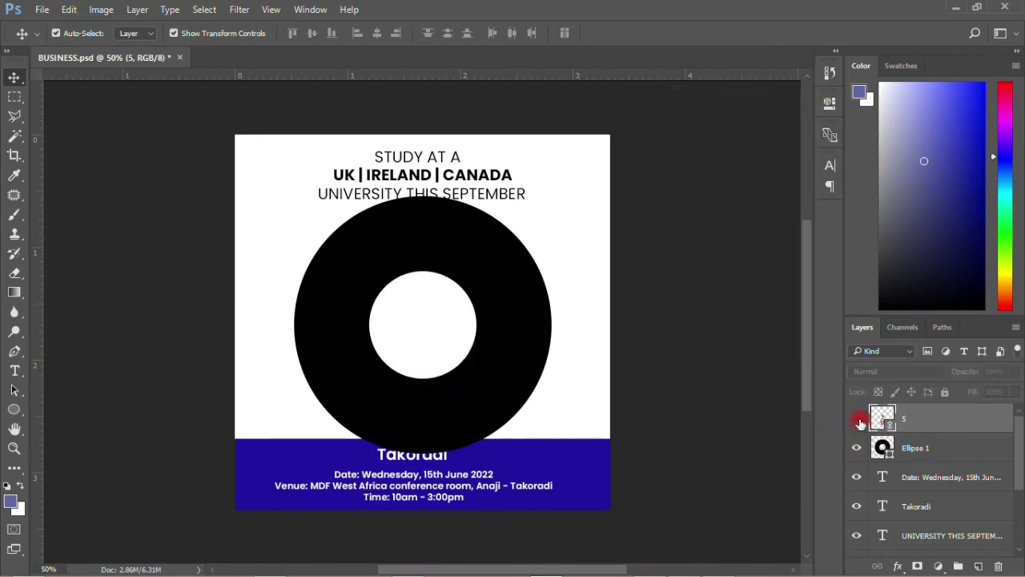
pyautogui.click(938, 449)
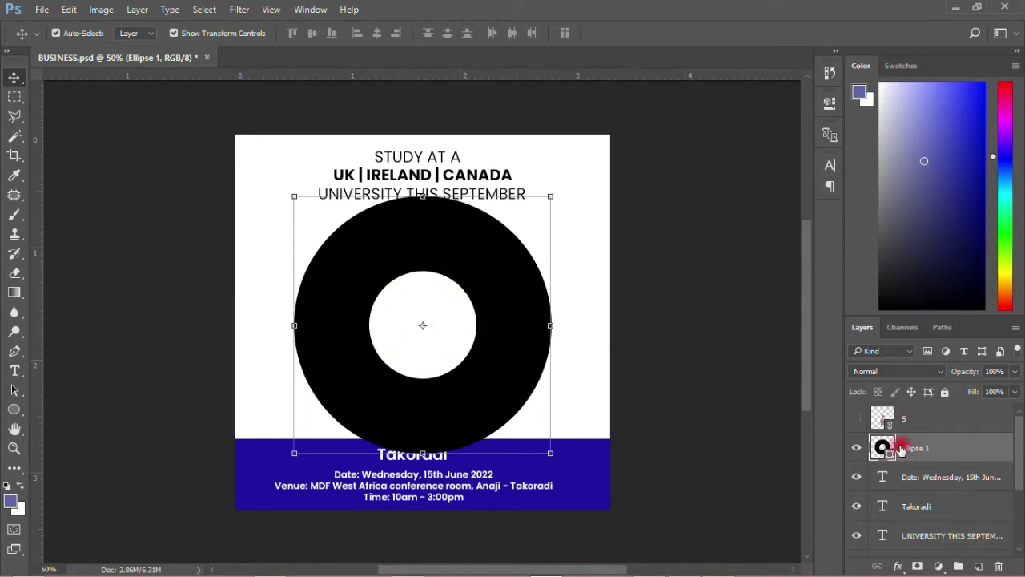
pyautogui.rightClick(929, 449)
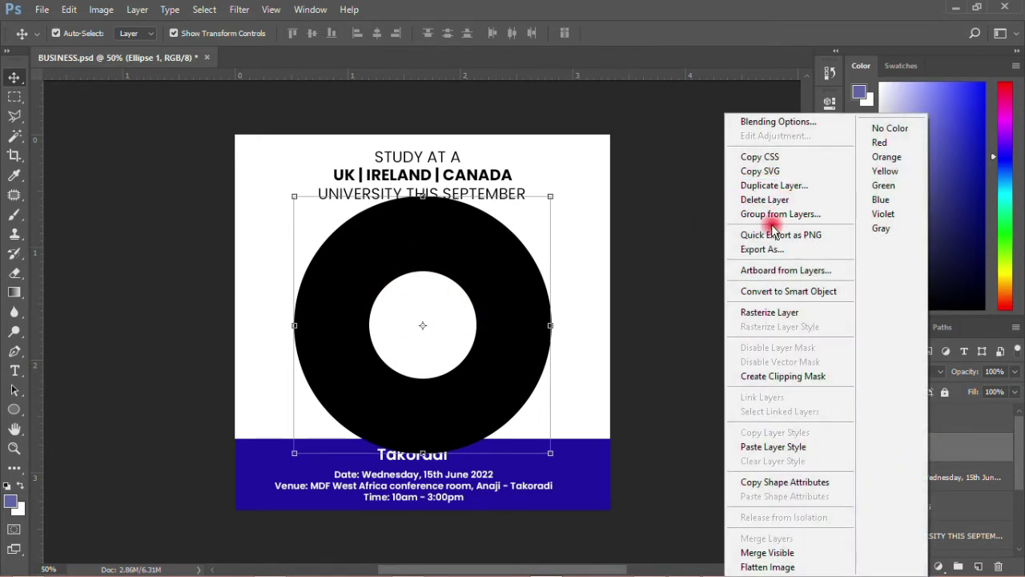
pyautogui.click(765, 185)
pyautogui.click(641, 165)
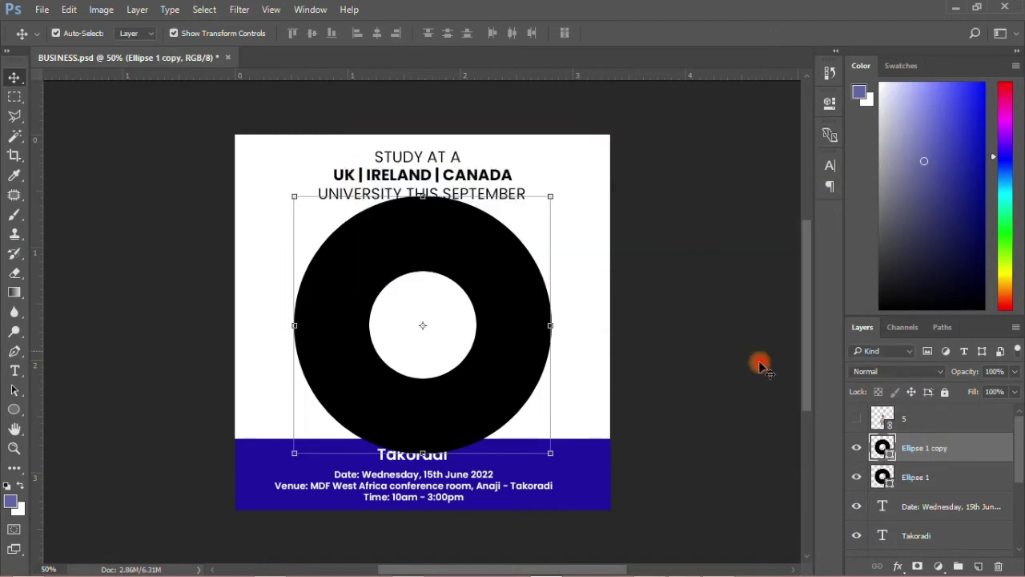
# Hide the original Ellipse 1 layer and rasterize its copy
pyautogui.click(855, 477)
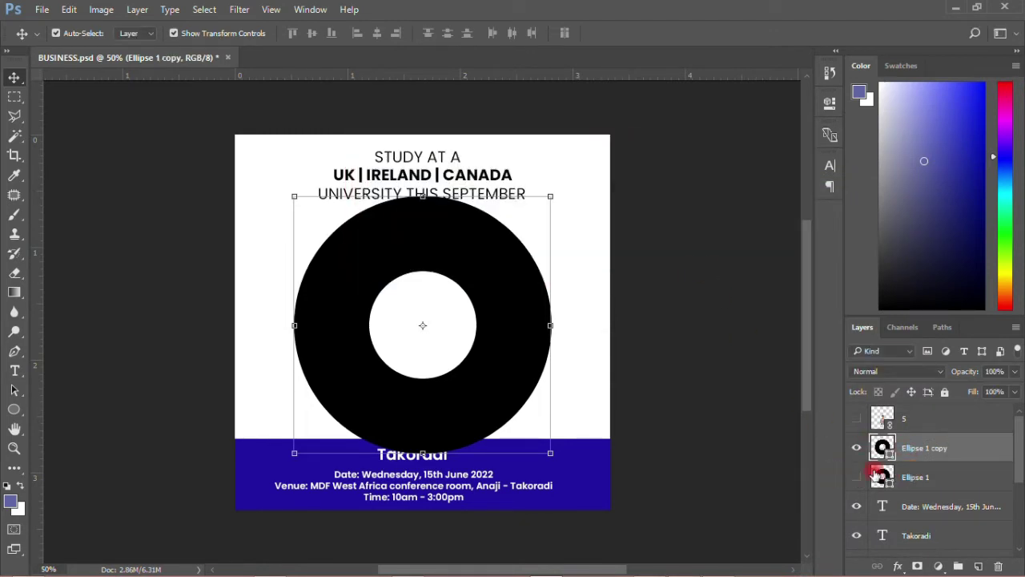
pyautogui.rightClick(924, 451)
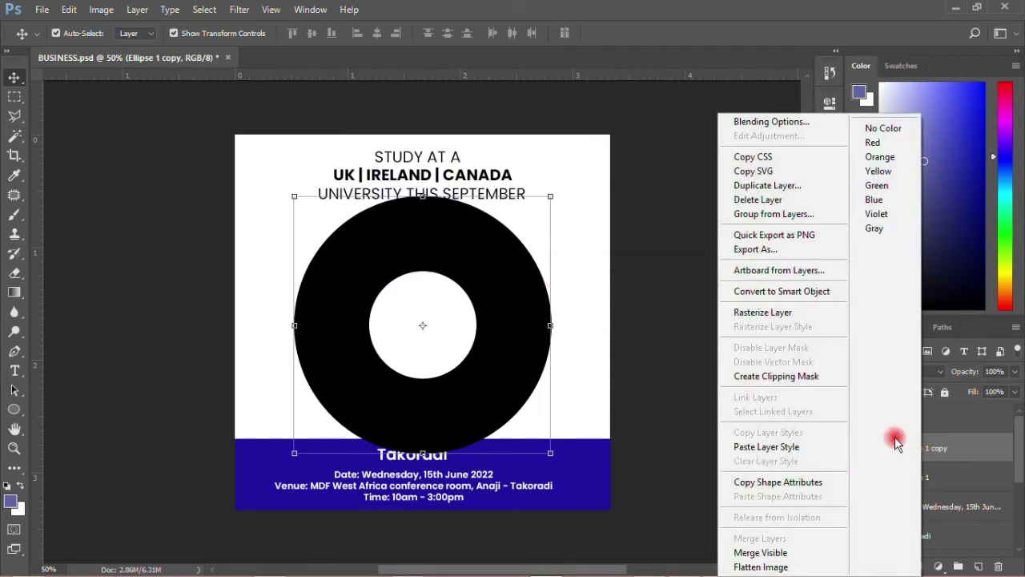
pyautogui.click(769, 312)
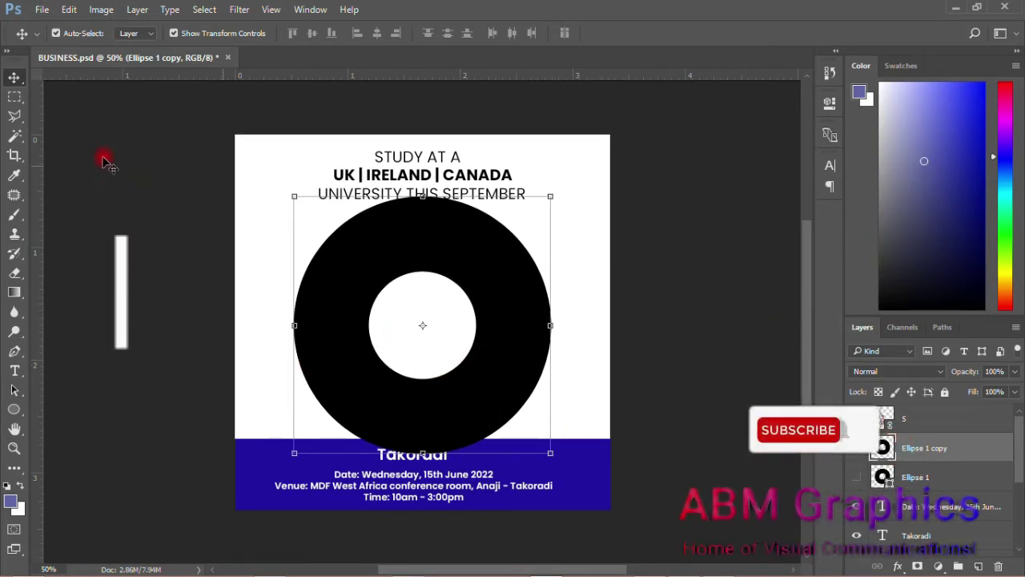
# Outline the bottom segment of the Ellipse 1 copy ring with the Polygonal Lasso and cut it onto its own layer
pyautogui.moveTo(14, 116)
pyautogui.mouseDown()
pyautogui.moveTo(104, 136)
pyautogui.moveTo(90, 131)
pyautogui.mouseUp()
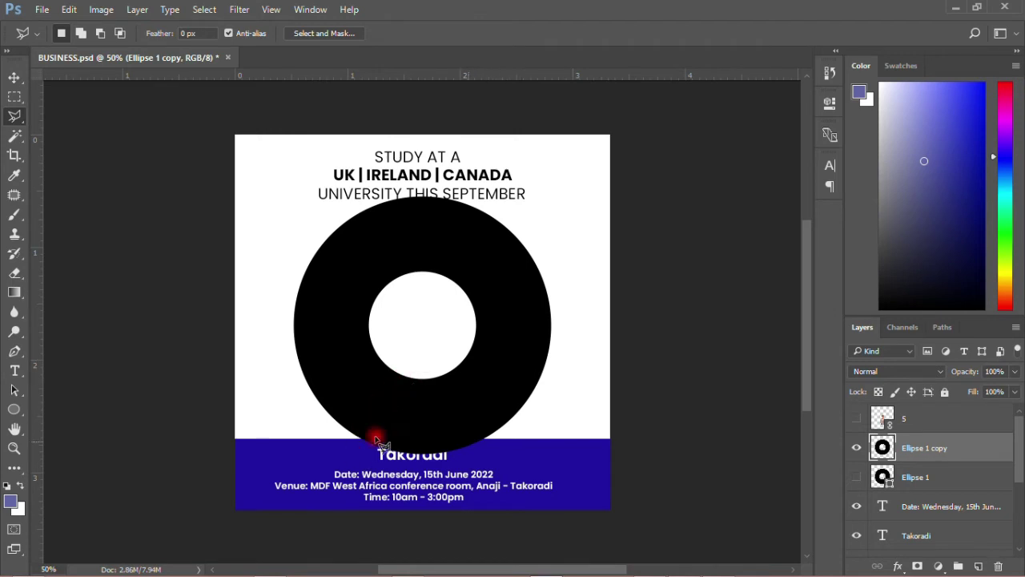
pyautogui.click(399, 368)
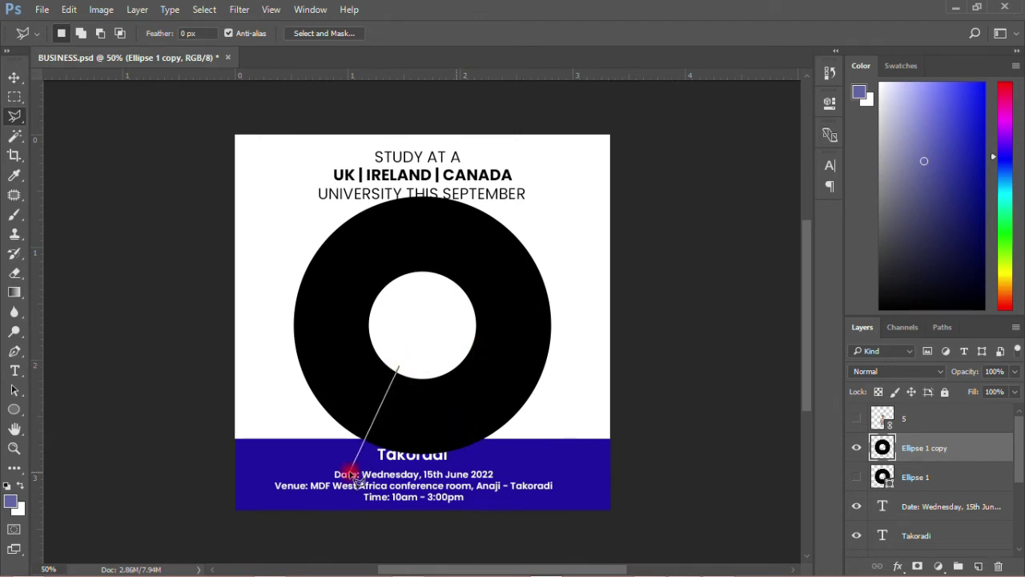
pyautogui.click(337, 471)
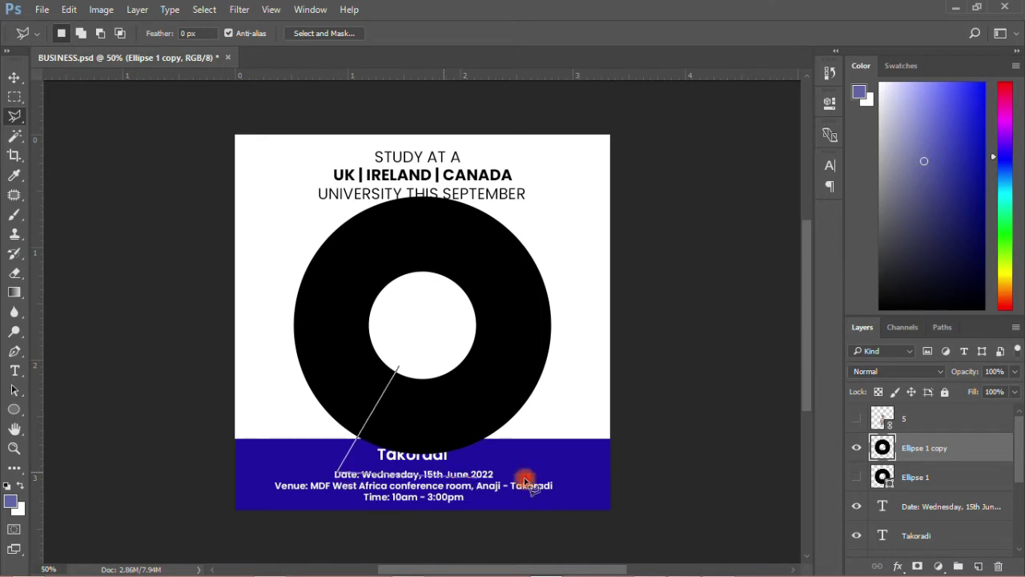
pyautogui.click(553, 466)
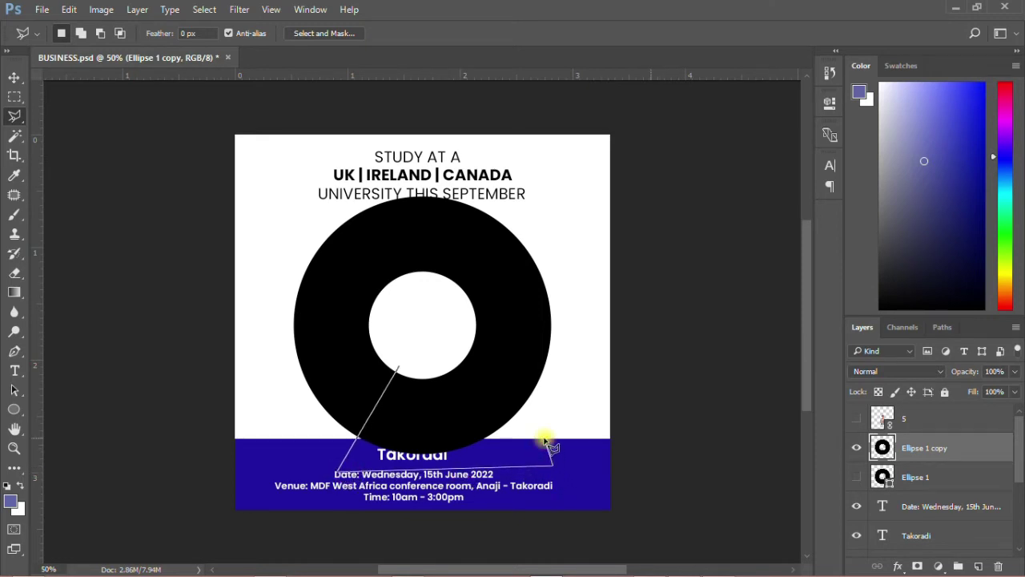
pyautogui.click(546, 439)
pyautogui.click(462, 364)
pyautogui.click(497, 438)
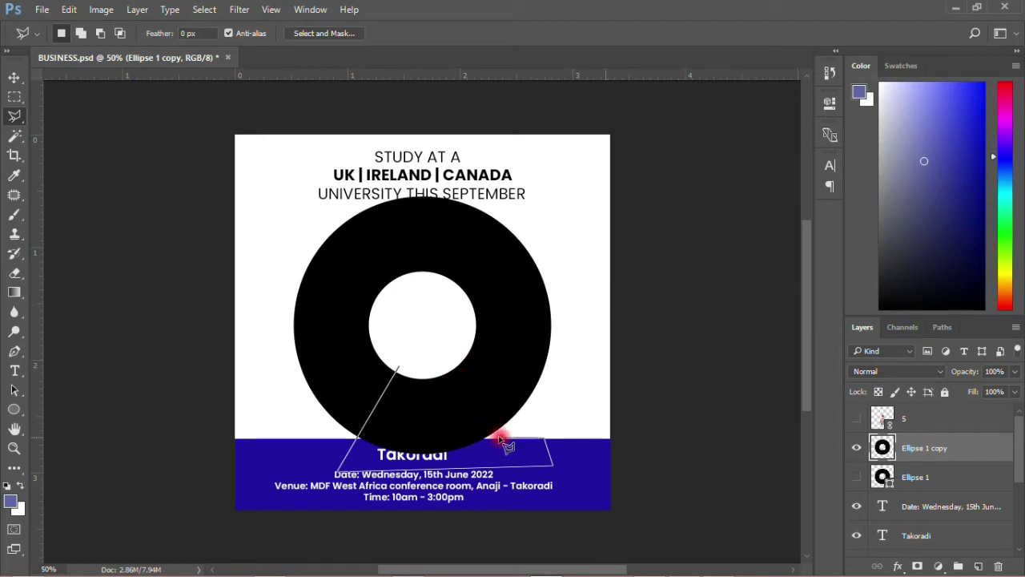
pyautogui.click(450, 362)
pyautogui.click(403, 368)
pyautogui.click(400, 366)
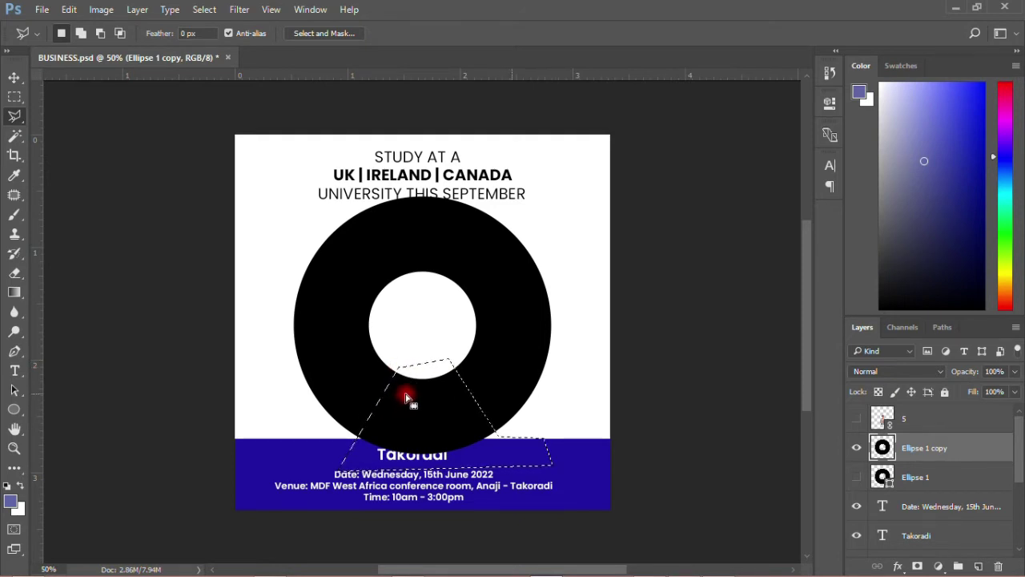
pyautogui.rightClick(407, 394)
pyautogui.click(476, 250)
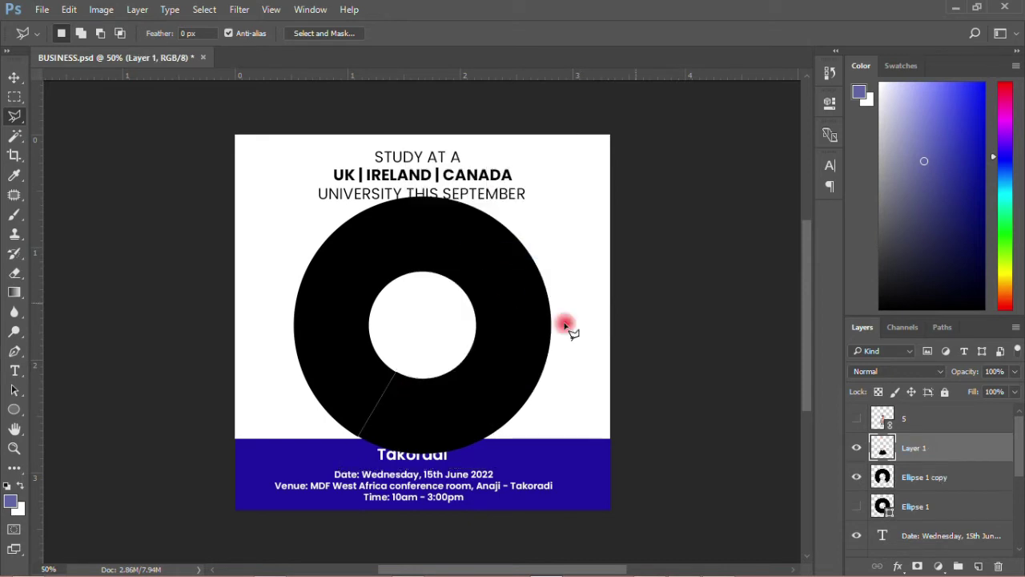
# Delete the layer holding the cut-out bottom segment, leaving the ring open at the bottom
pyautogui.click(857, 450)
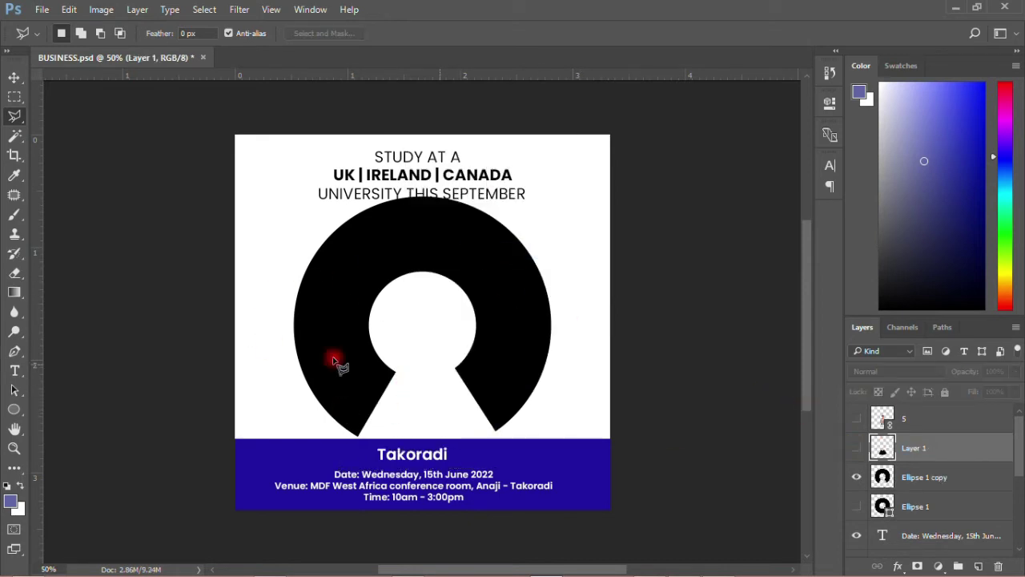
pyautogui.click(894, 474)
pyautogui.click(913, 454)
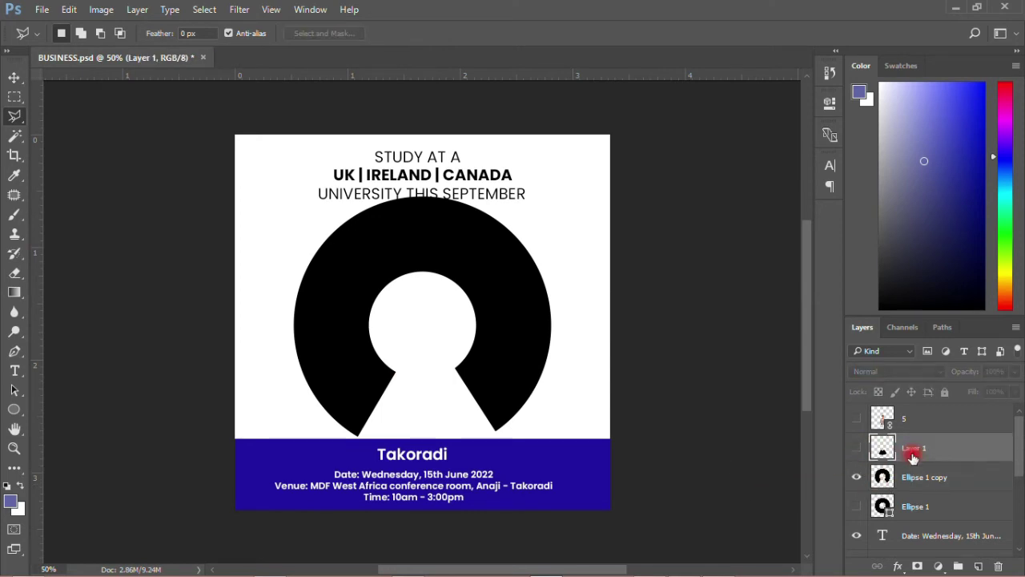
pyautogui.press('Delete')
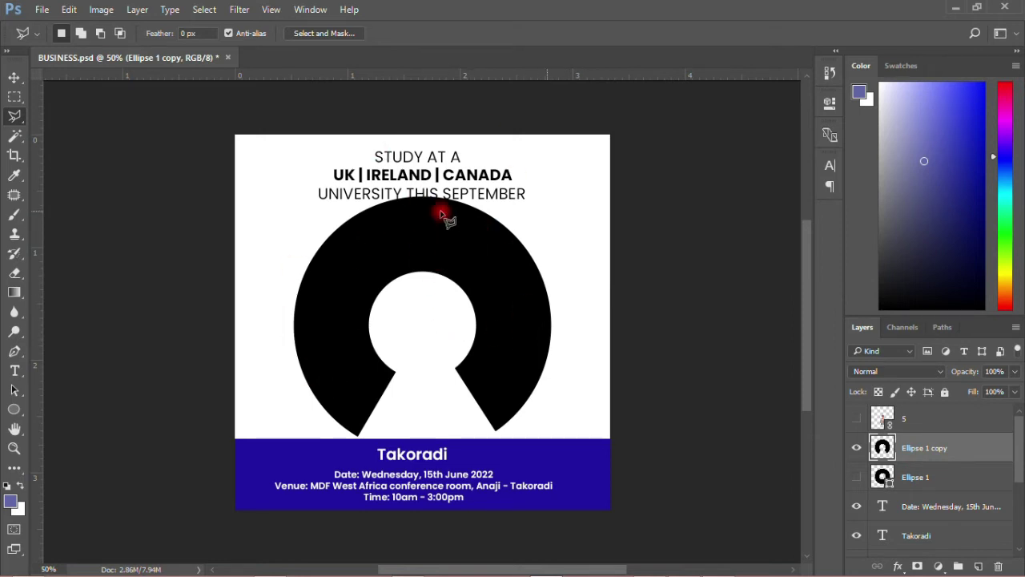
# Cut the ring's lower-left segment onto a new layer using the Polygonal Lasso and name the layer 1
pyautogui.click(279, 307)
pyautogui.click(394, 347)
pyautogui.click(419, 429)
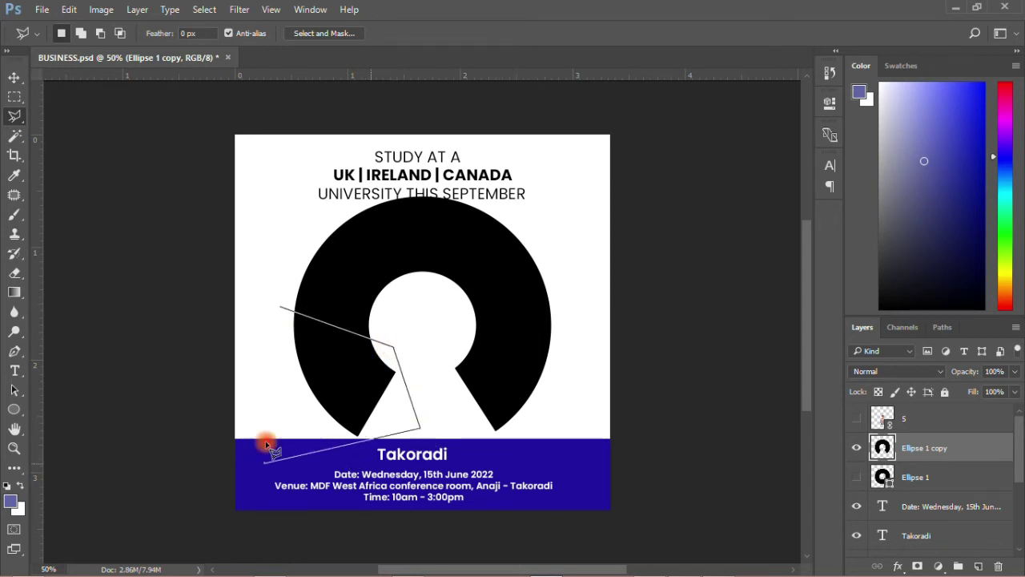
pyautogui.click(265, 461)
pyautogui.click(284, 313)
pyautogui.rightClick(348, 373)
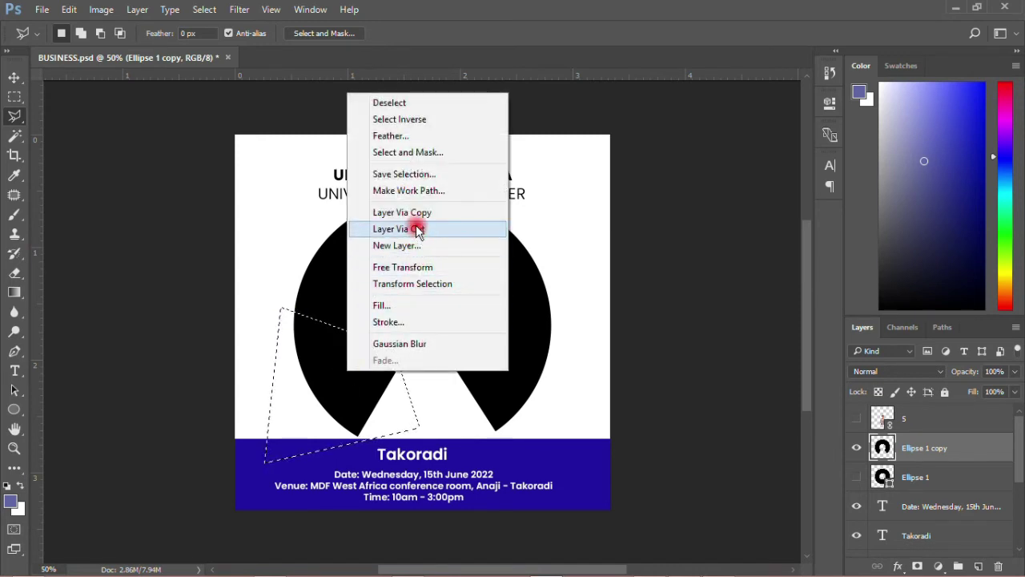
pyautogui.click(417, 229)
pyautogui.click(935, 448)
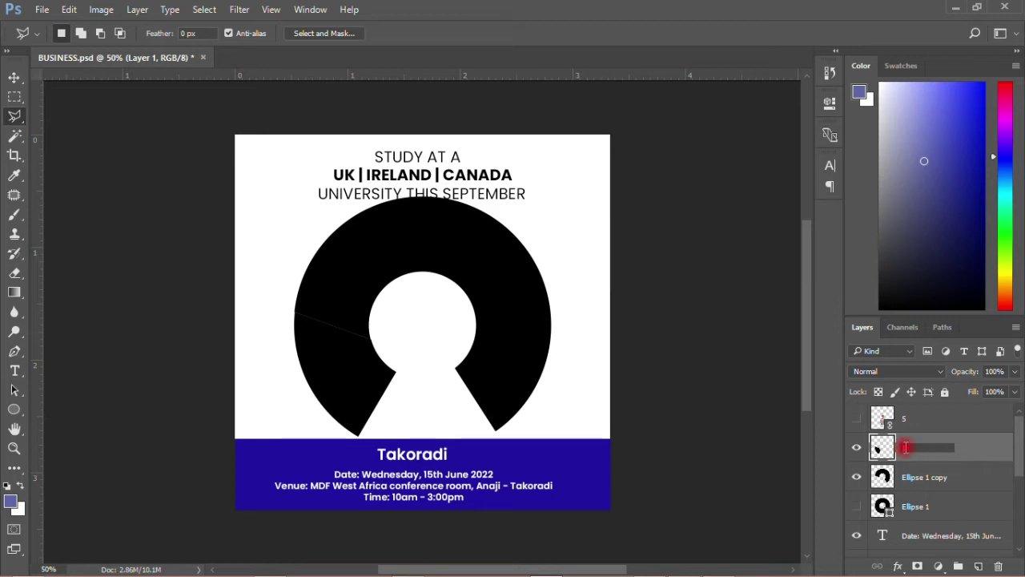
pyautogui.write('1')
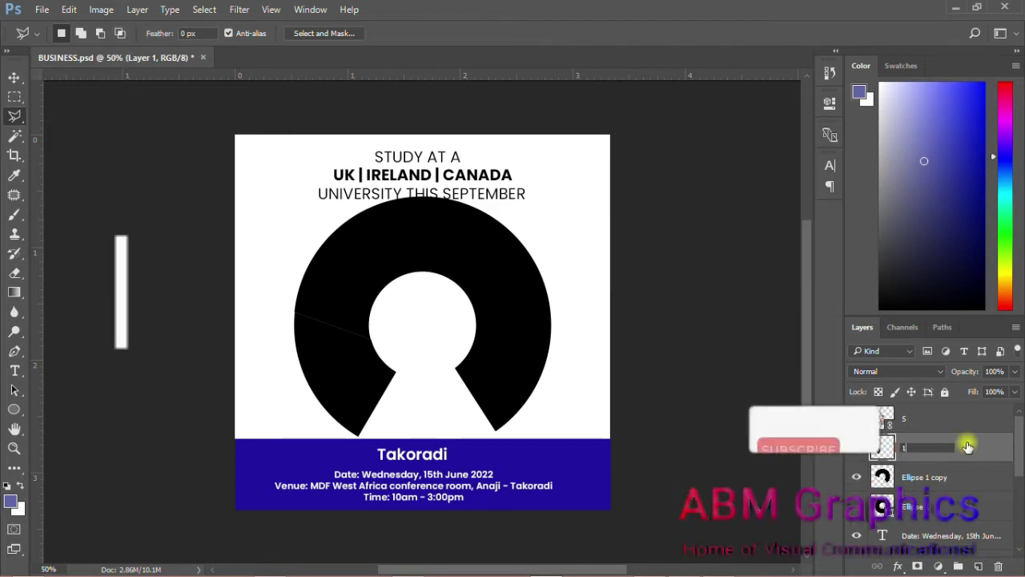
pyautogui.click(464, 361)
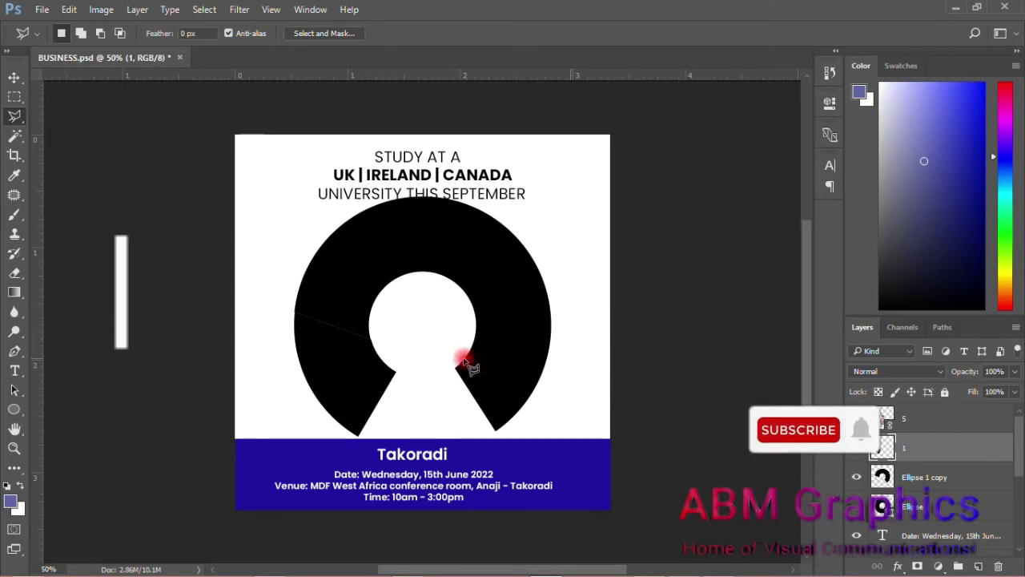
# Cut the lower-right segment of Ellipse 1 copy onto a new layer using the Polygonal Lasso and name it 2
pyautogui.click(913, 478)
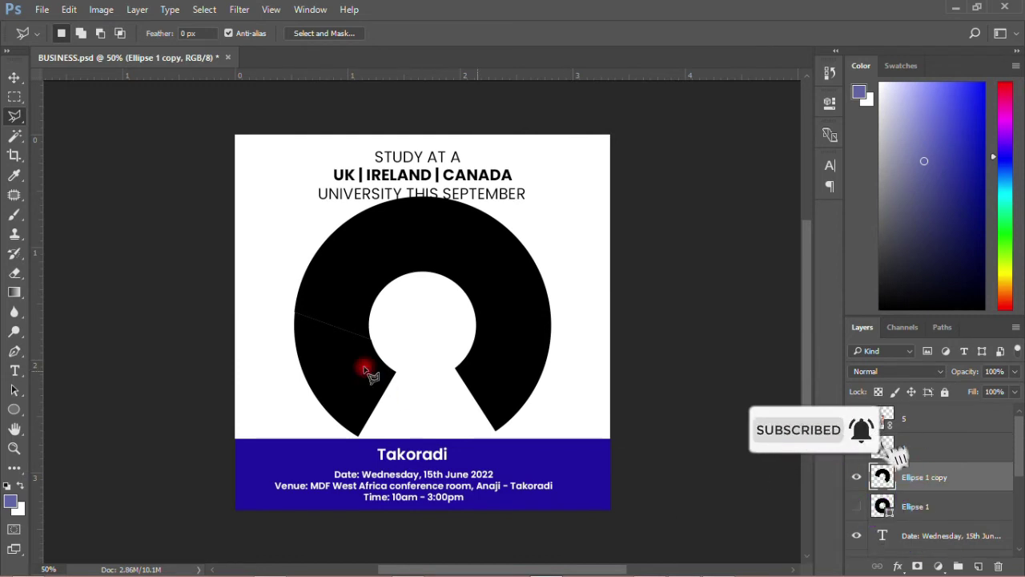
pyautogui.click(452, 353)
pyautogui.click(565, 260)
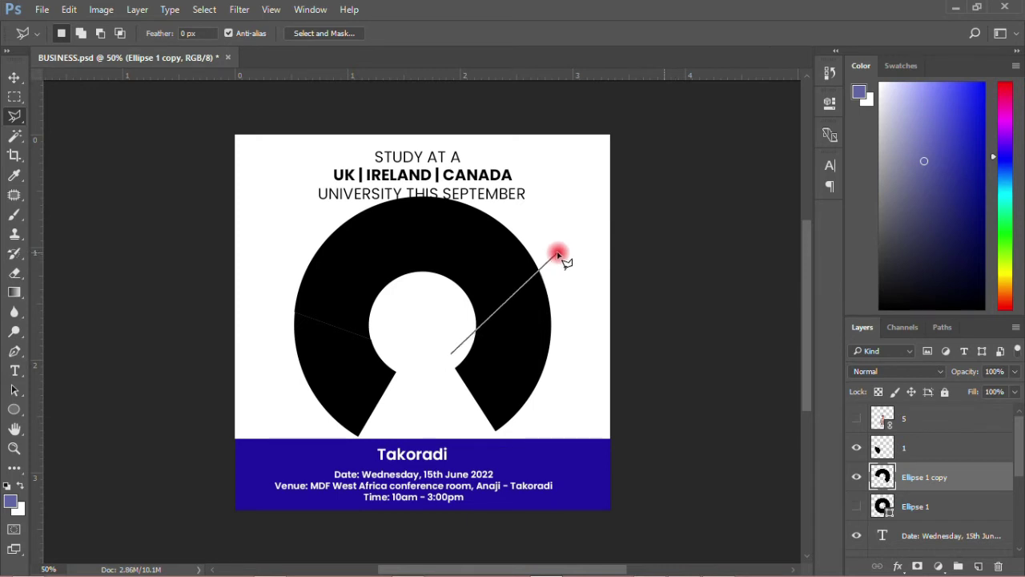
pyautogui.click(558, 254)
pyautogui.click(576, 415)
pyautogui.click(476, 463)
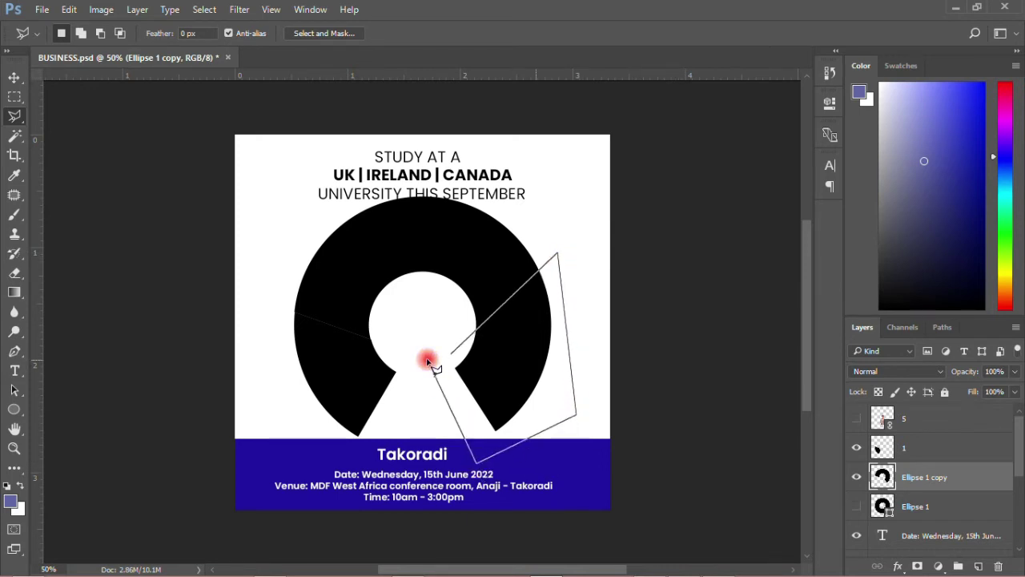
pyautogui.click(431, 360)
pyautogui.click(452, 352)
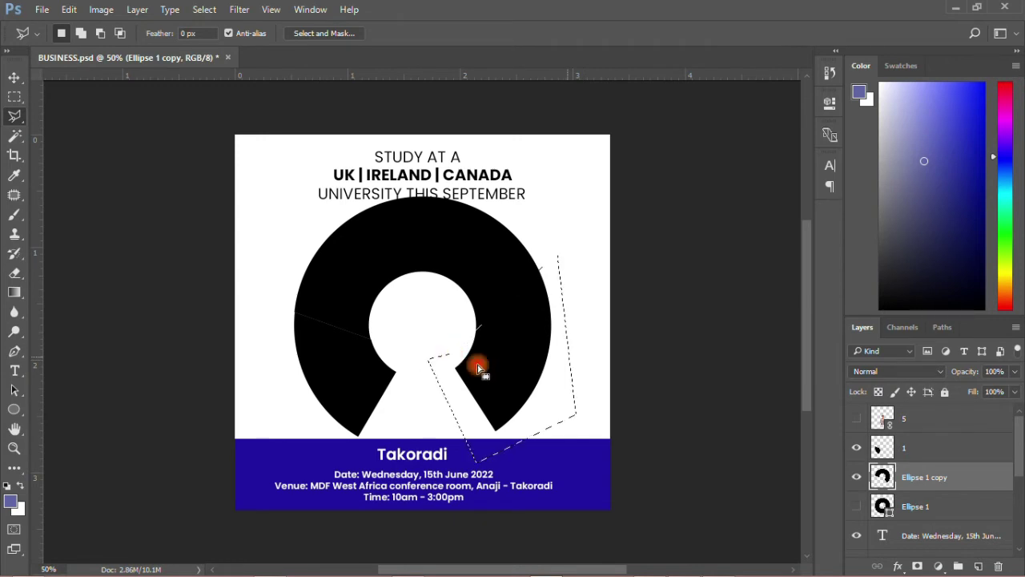
pyautogui.rightClick(520, 367)
pyautogui.click(565, 218)
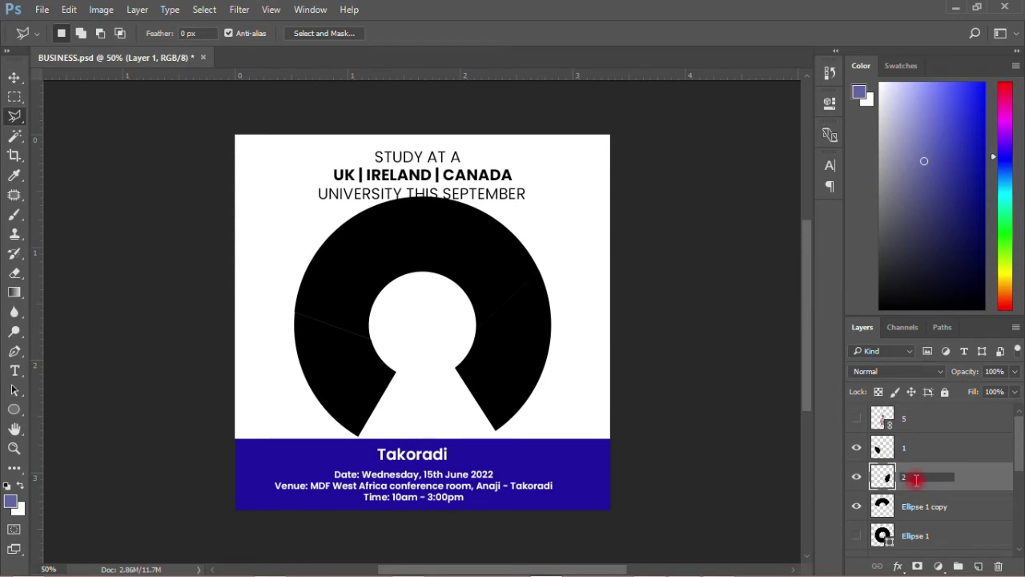
pyautogui.write('2')
pyautogui.click(950, 486)
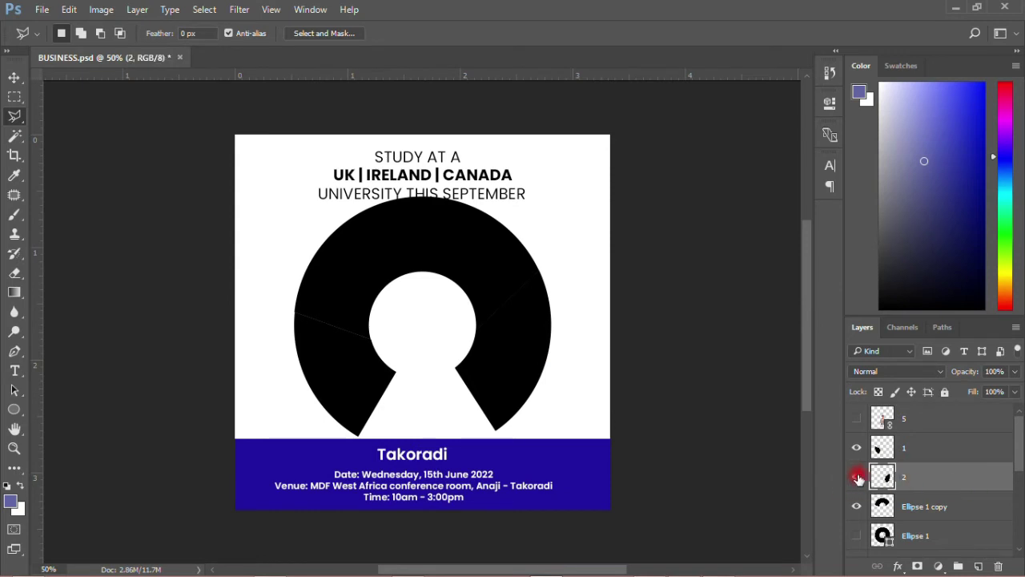
# Hide segment layers 1 and 2 to isolate the remaining upper arc
pyautogui.click(857, 477)
pyautogui.click(857, 477)
pyautogui.click(858, 449)
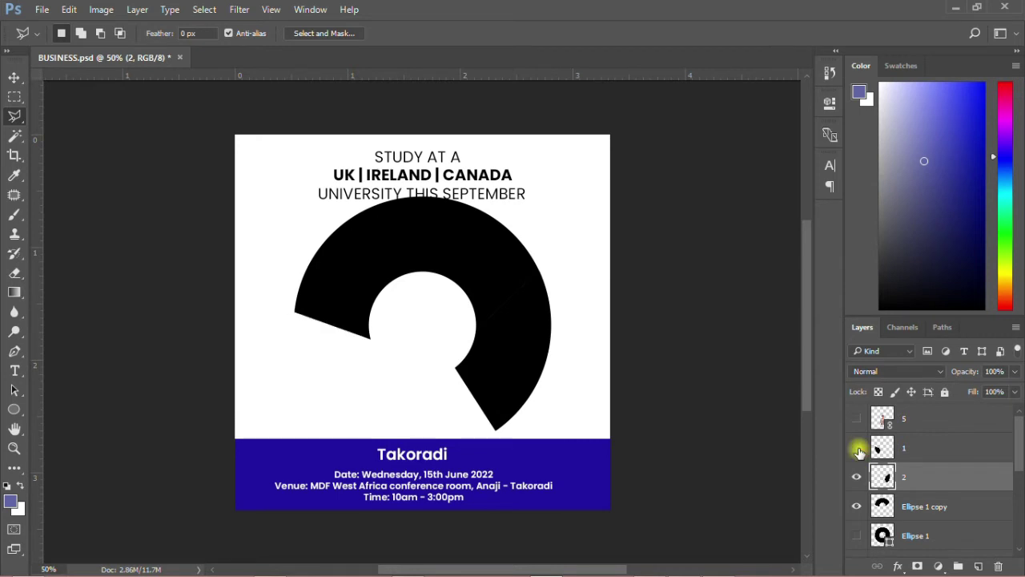
pyautogui.click(858, 449)
pyautogui.click(857, 449)
pyautogui.click(857, 479)
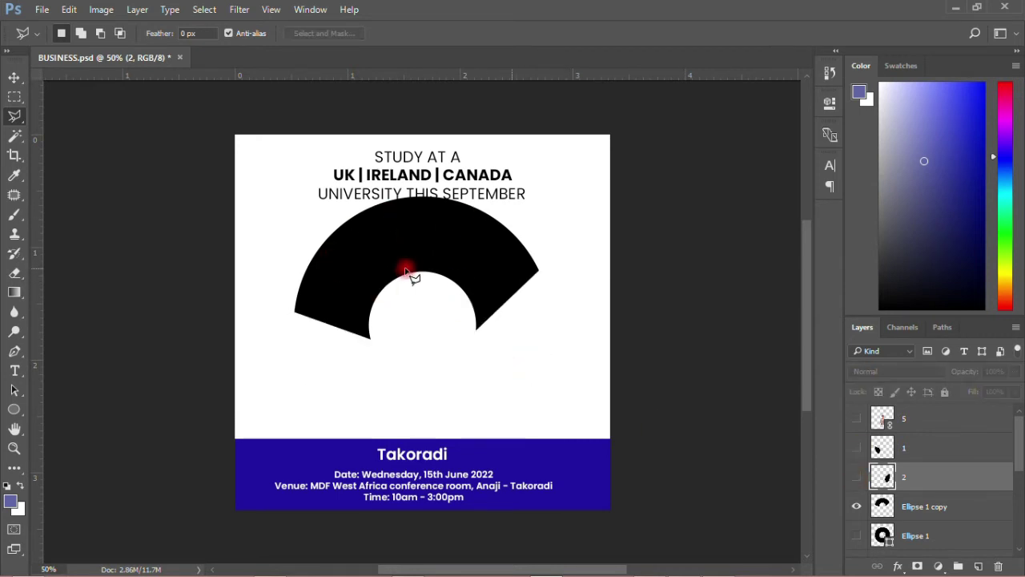
# Cut the left half of the upper arc in Ellipse 1 copy onto a new layer using the Polygonal Lasso
pyautogui.click(923, 509)
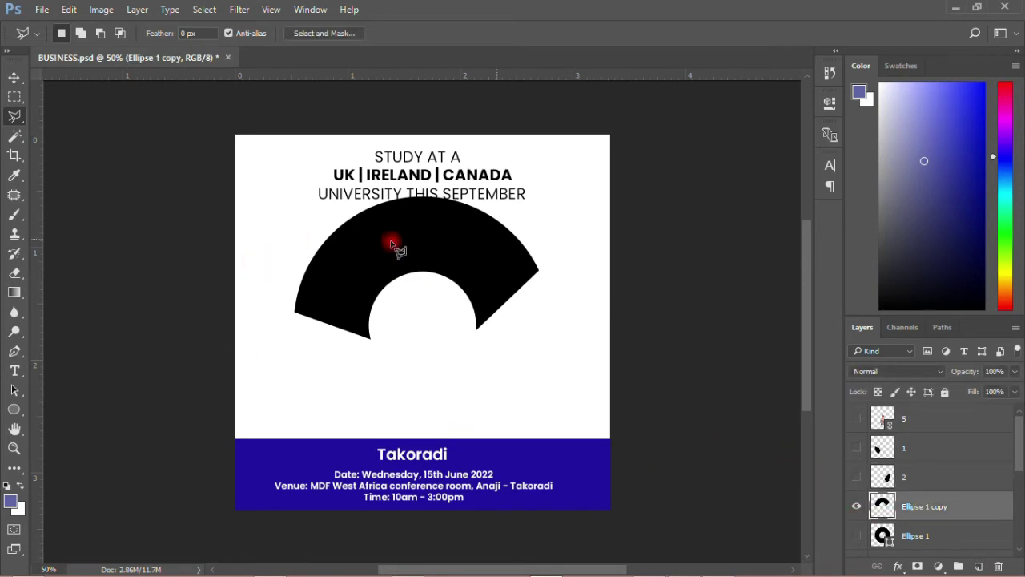
pyautogui.click(337, 194)
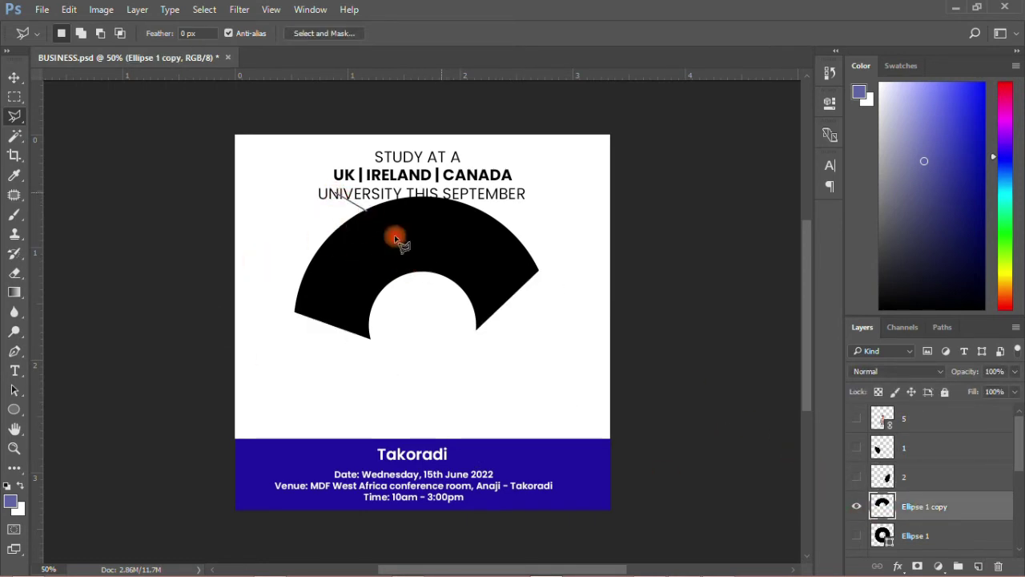
pyautogui.click(438, 292)
pyautogui.click(325, 396)
pyautogui.click(243, 273)
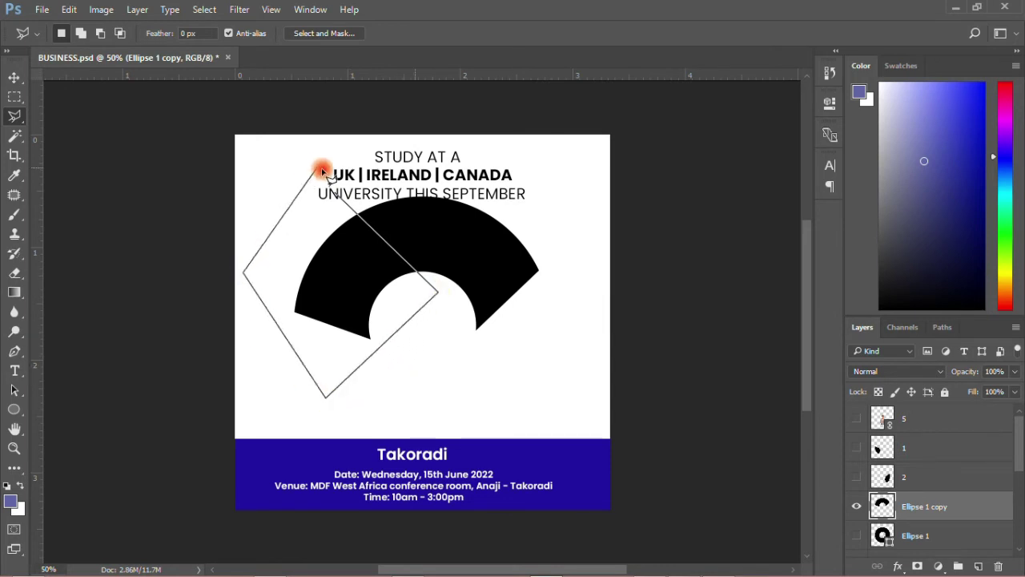
pyautogui.click(337, 195)
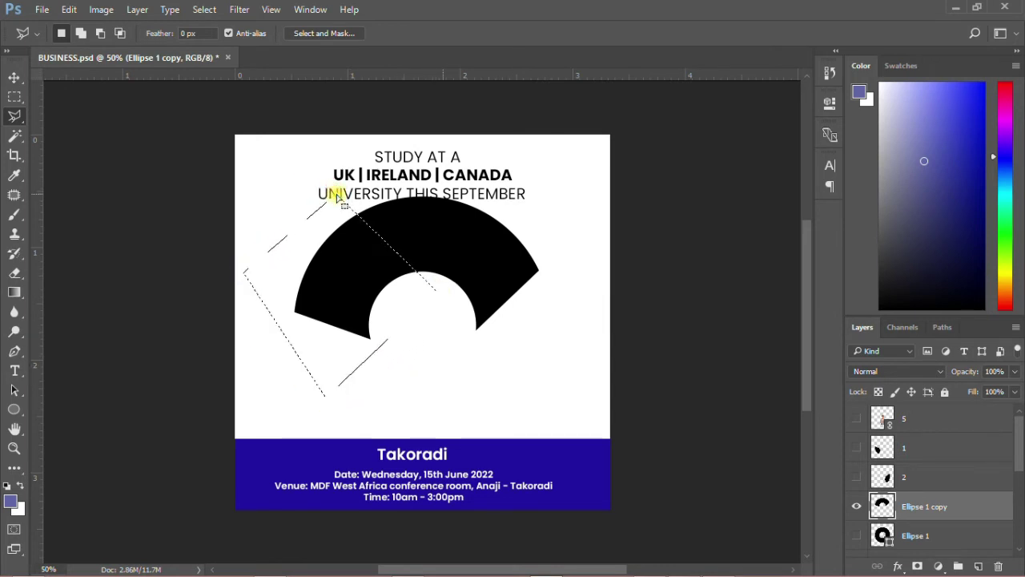
pyautogui.rightClick(333, 280)
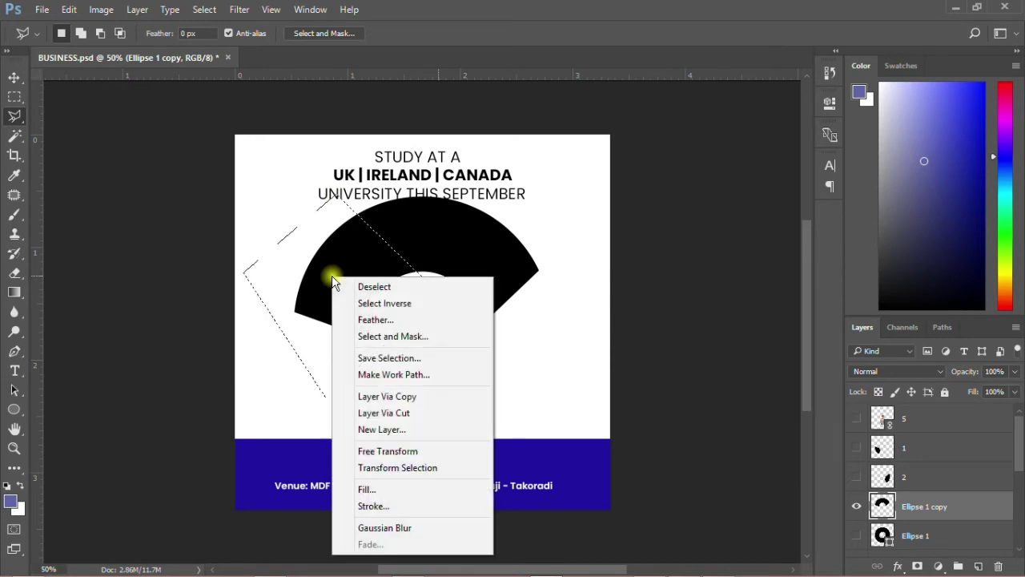
pyautogui.click(394, 416)
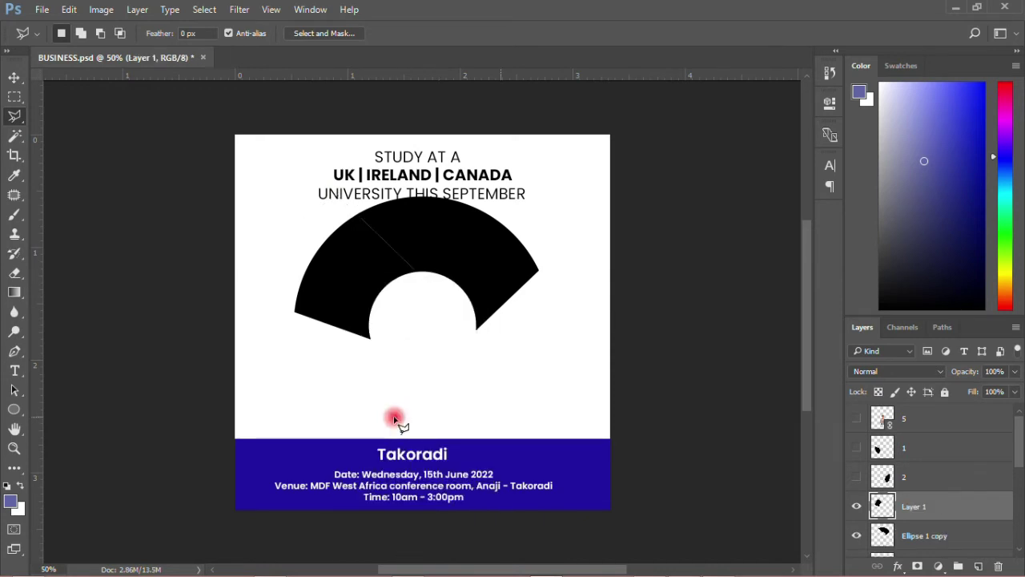
# Show segment layers 1 and 2 again and switch to the Move tool with no layer selected
pyautogui.click(857, 478)
pyautogui.click(857, 447)
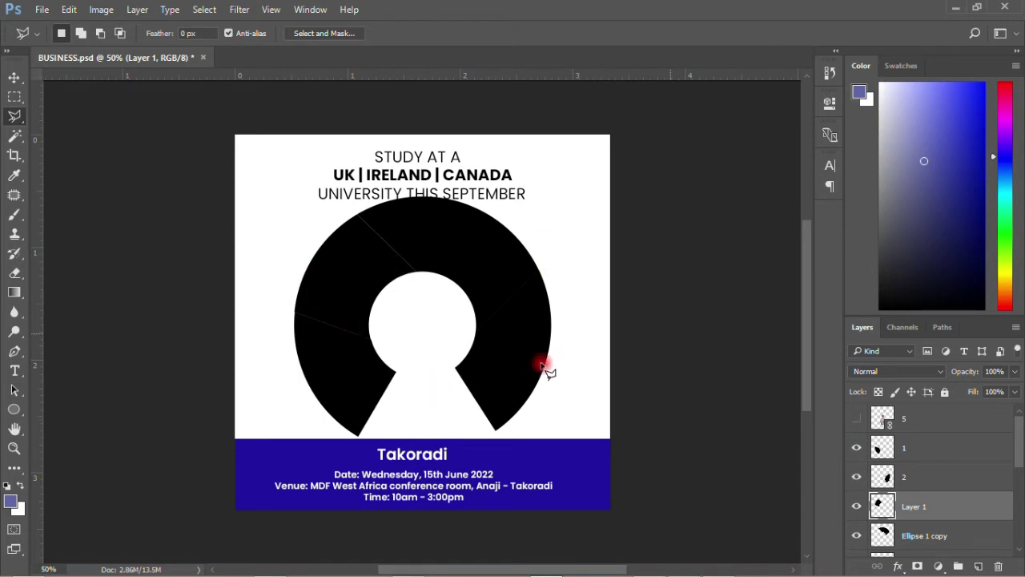
pyautogui.click(14, 77)
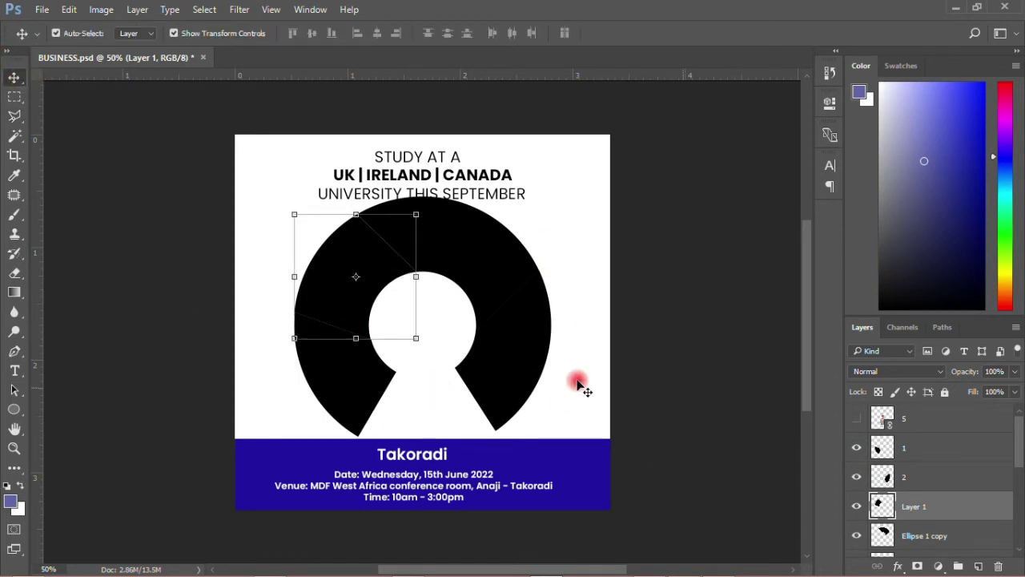
pyautogui.scroll(-2, 896, 487)
pyautogui.click(904, 478)
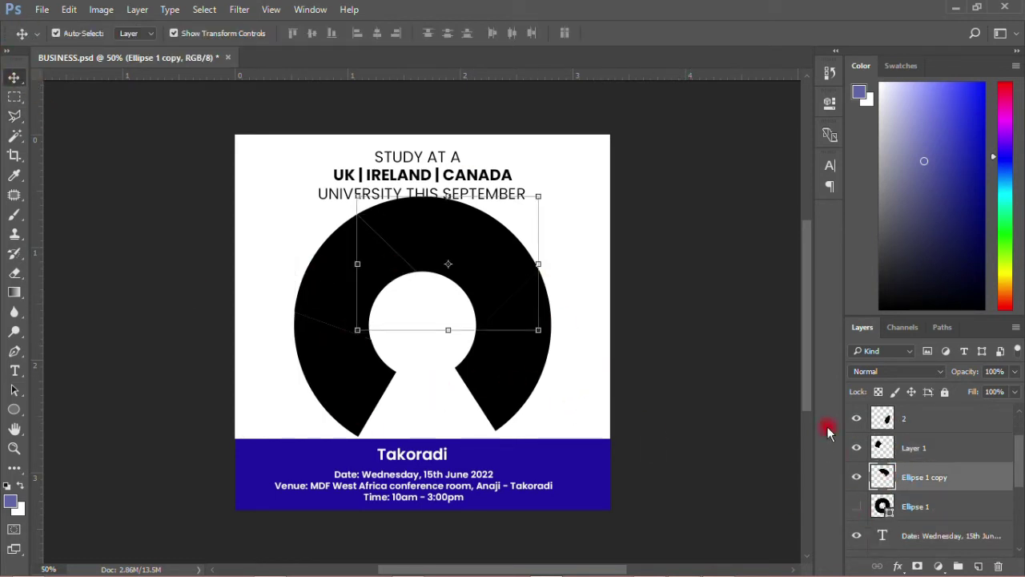
pyautogui.click(789, 395)
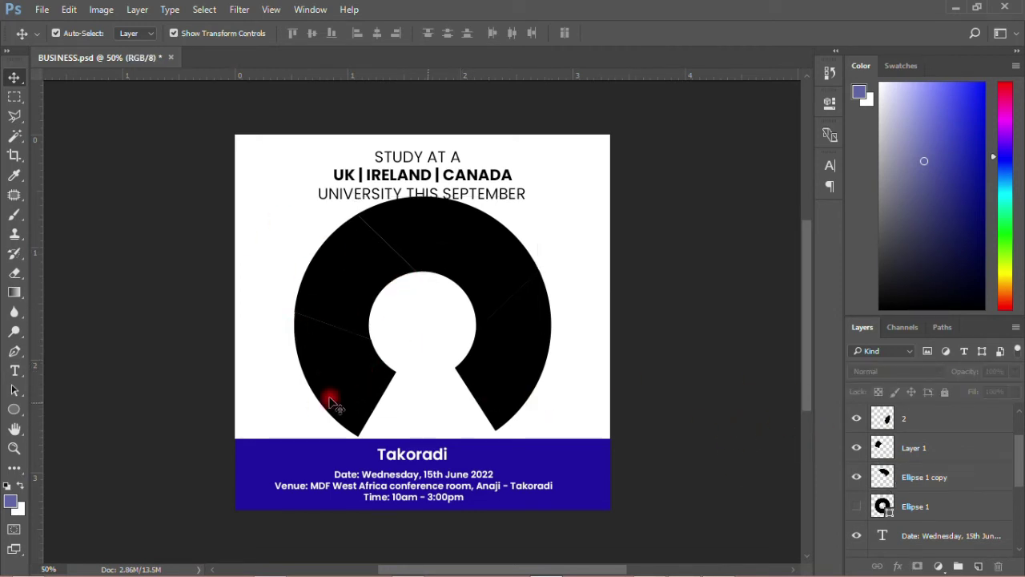
# Place image 1 as a linked file above segment layer 1 and position it over the ring's lower-left segment
pyautogui.hotkey('ctrl', 'j')
pyautogui.click(41, 10)
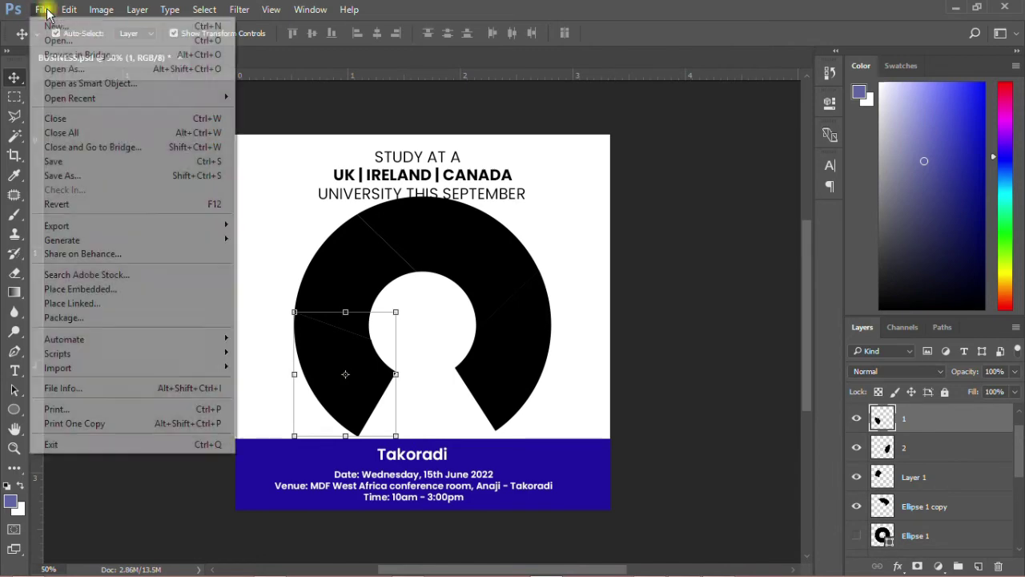
pyautogui.click(92, 303)
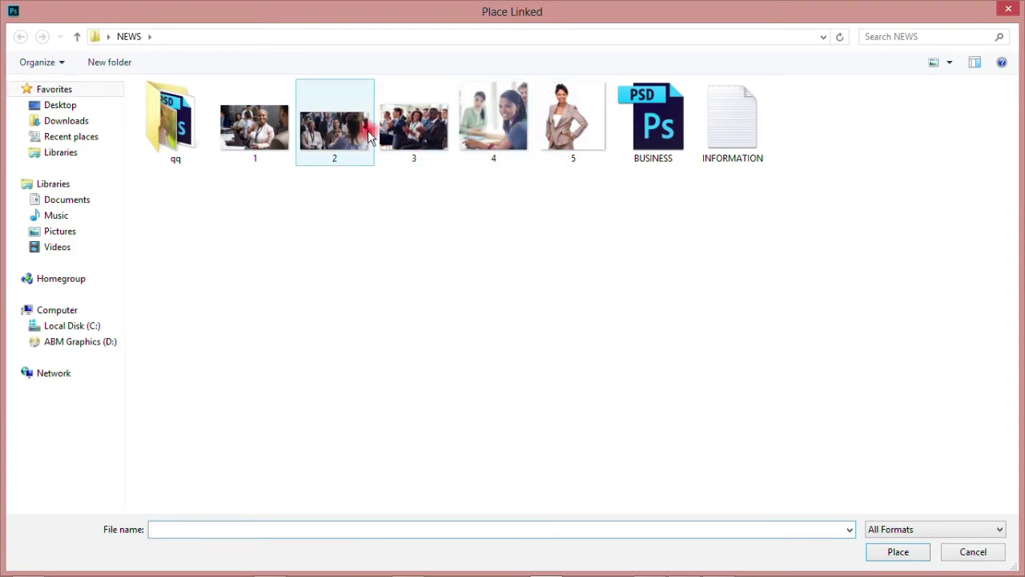
pyautogui.doubleClick(257, 128)
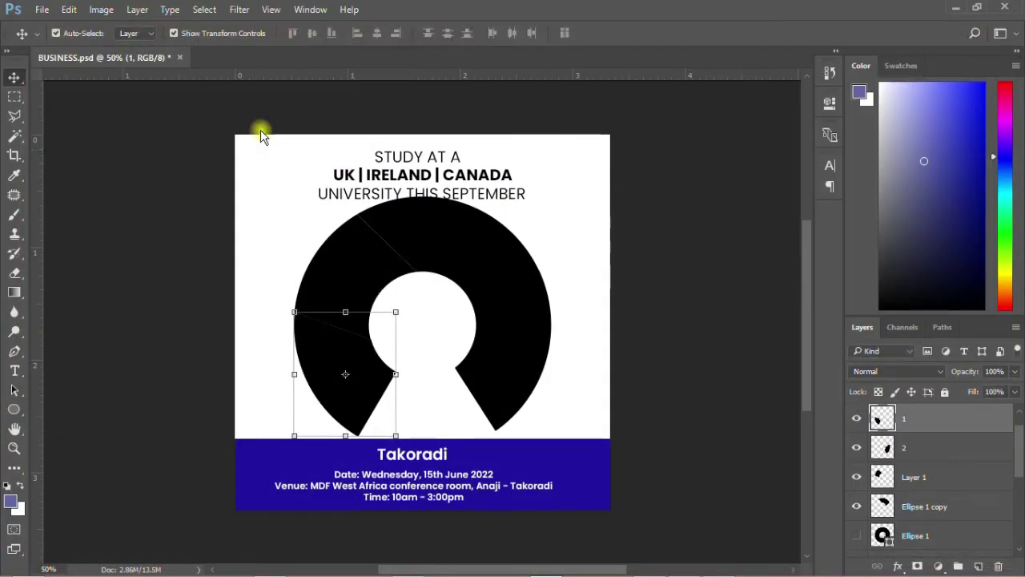
pyautogui.moveTo(439, 346); pyautogui.dragTo(373, 398)
pyautogui.click(513, 36)
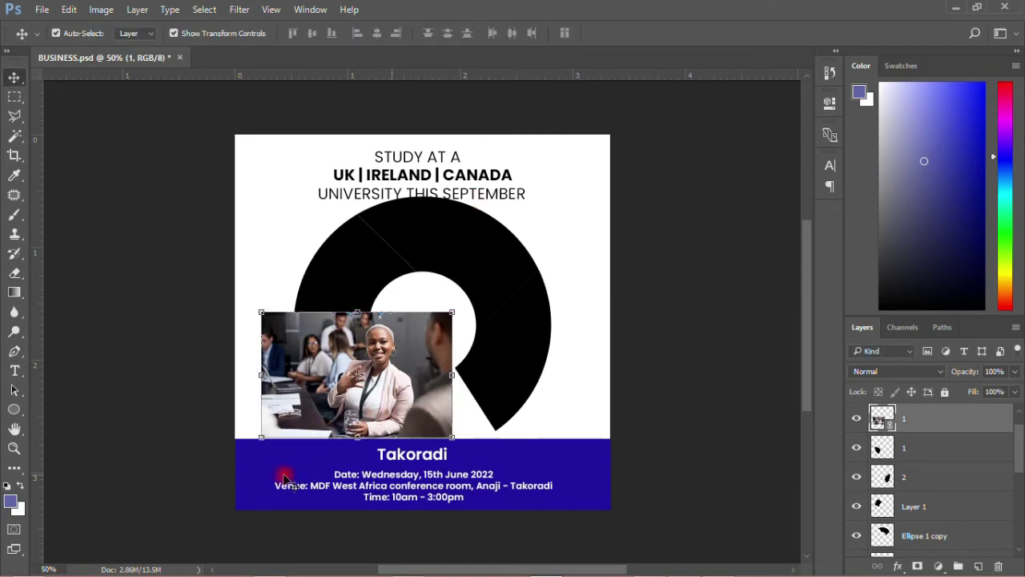
# Clip photo 1 to segment layer 1 and shift it so the smiling woman falls inside the segment
pyautogui.rightClick(926, 418)
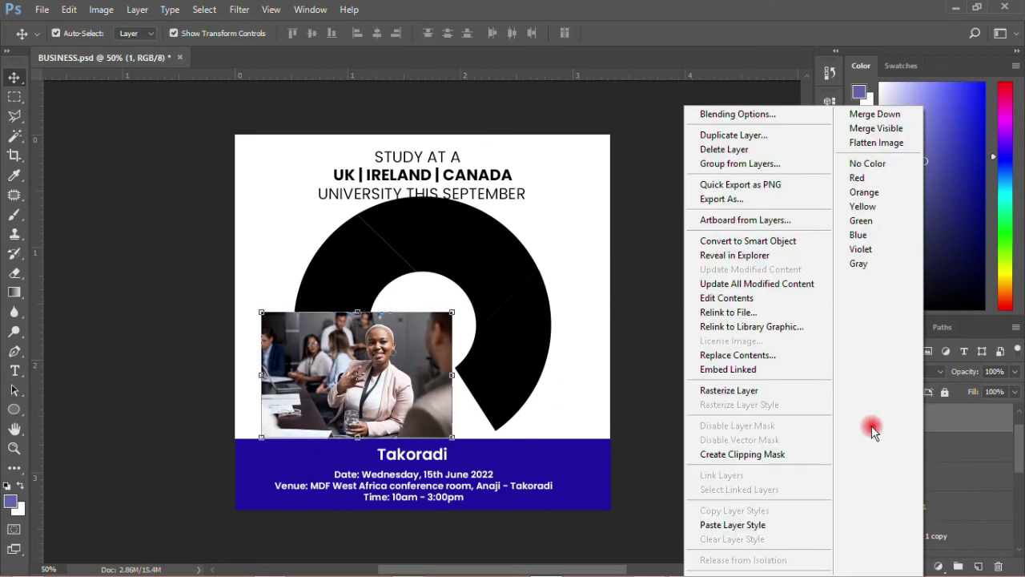
pyautogui.click(741, 455)
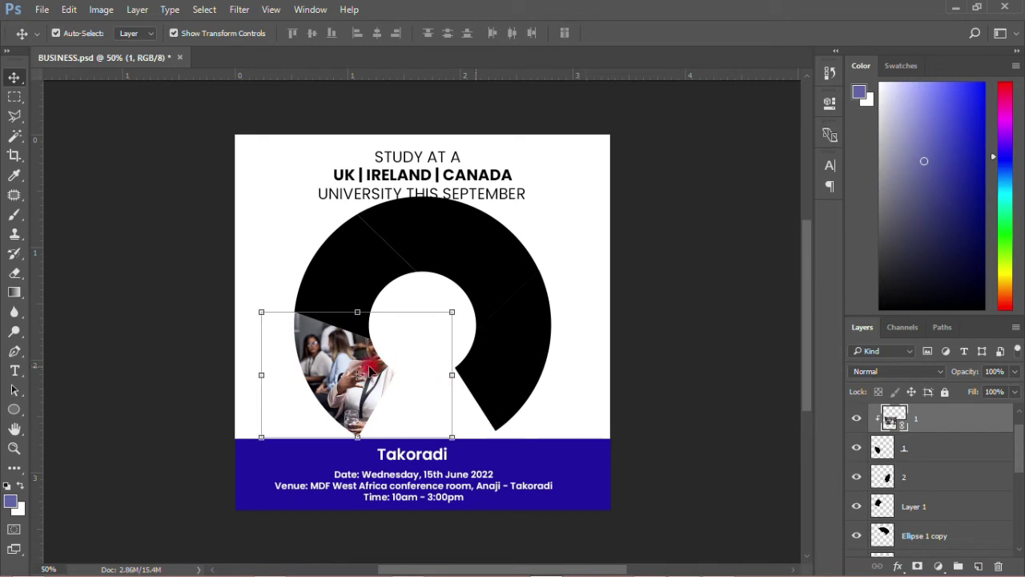
pyautogui.moveTo(368, 372); pyautogui.dragTo(339, 360)
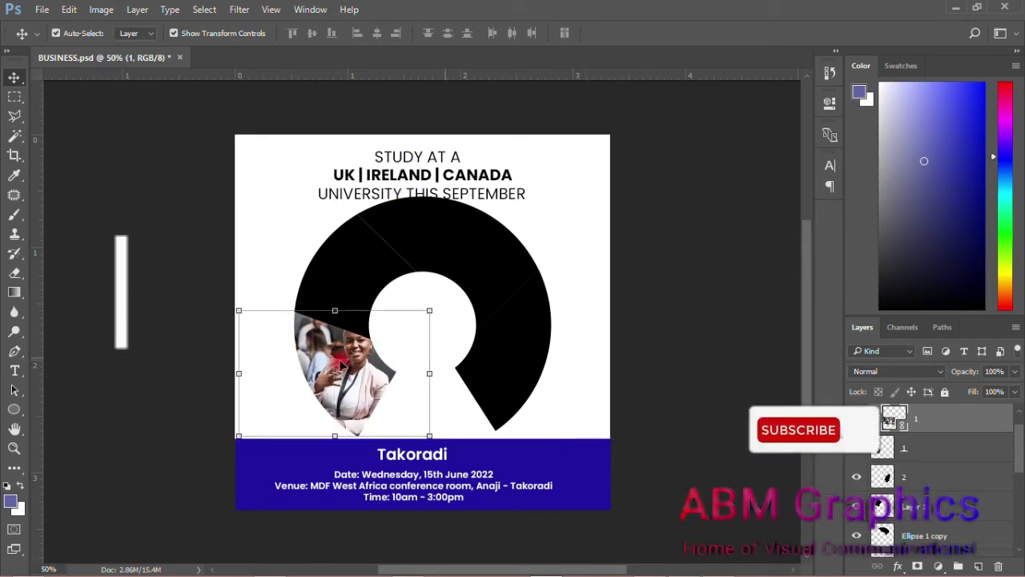
# Place image 2 as a linked file above Layer 1 and position it over the ring's upper-left segment
pyautogui.click(353, 265)
pyautogui.click(40, 9)
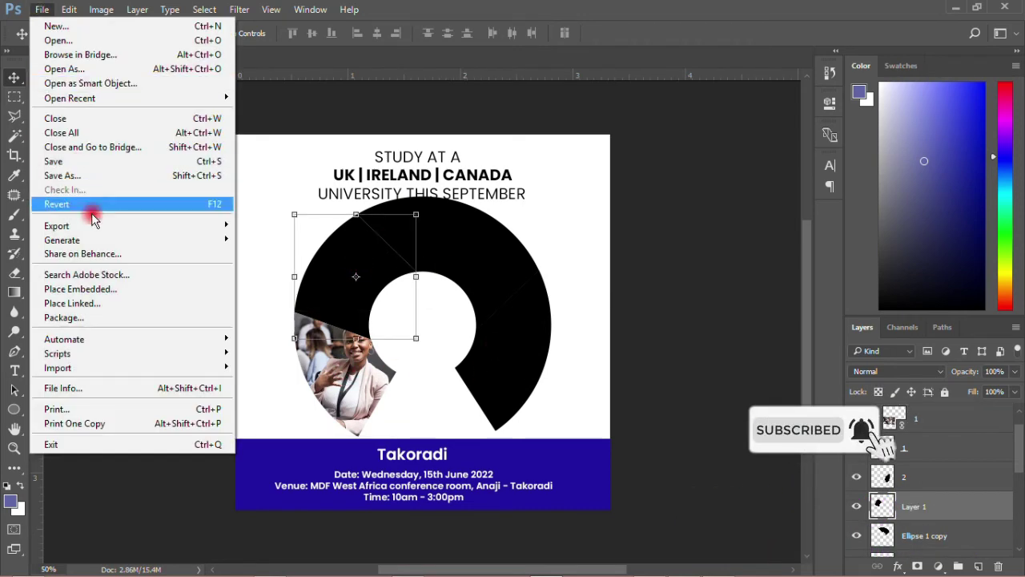
pyautogui.click(75, 302)
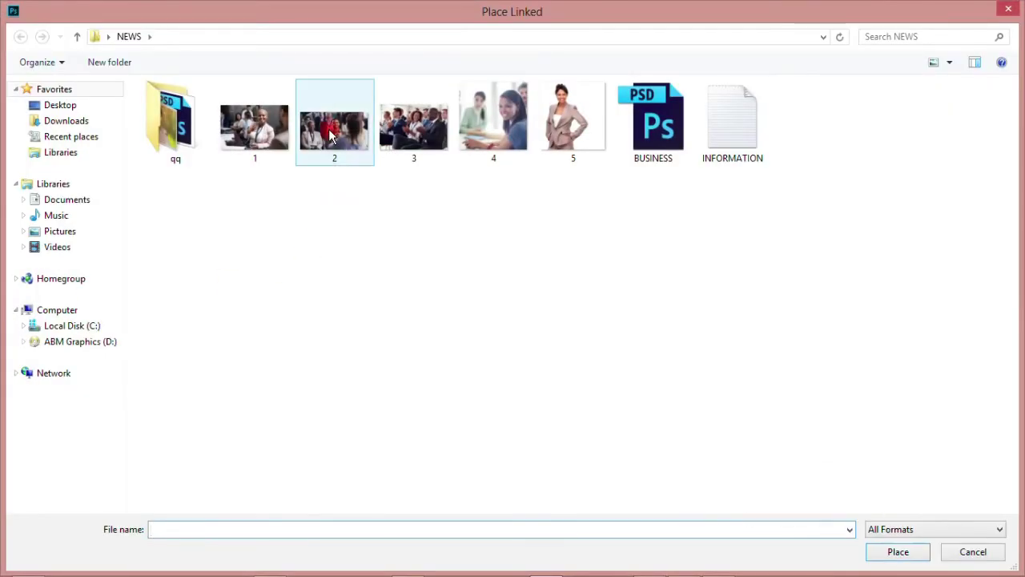
pyautogui.doubleClick(331, 133)
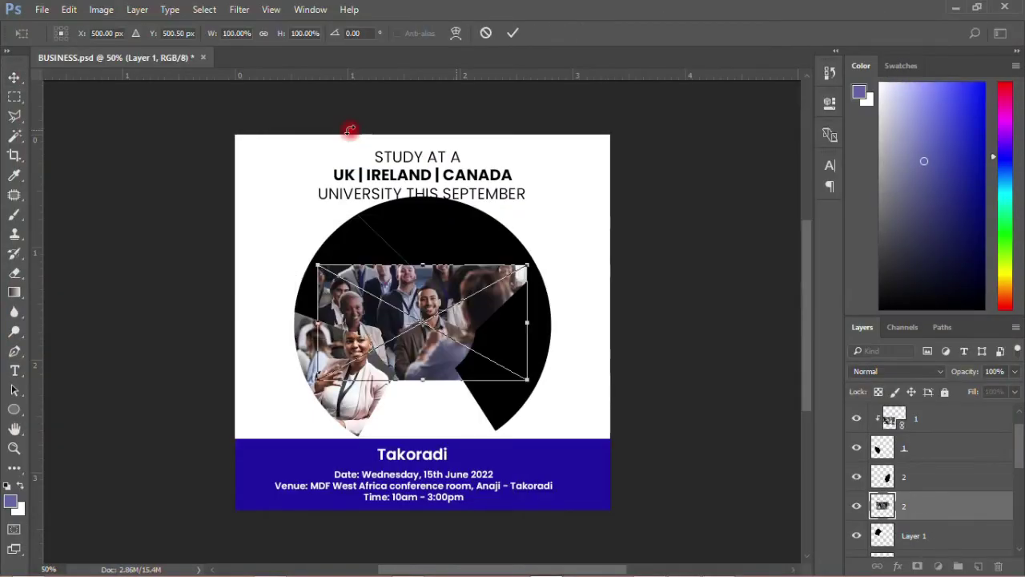
pyautogui.moveTo(437, 274); pyautogui.dragTo(378, 245)
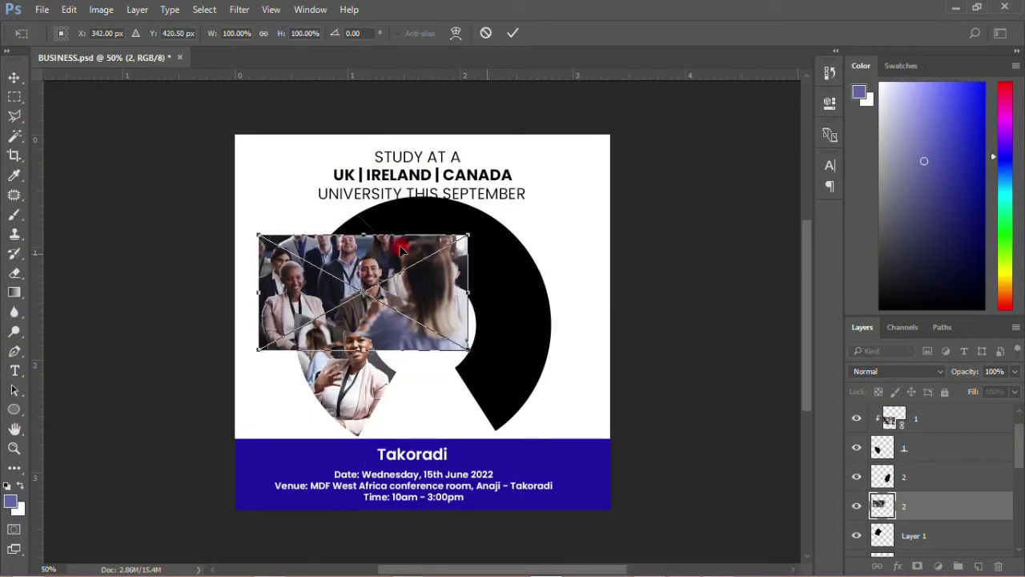
pyautogui.click(517, 32)
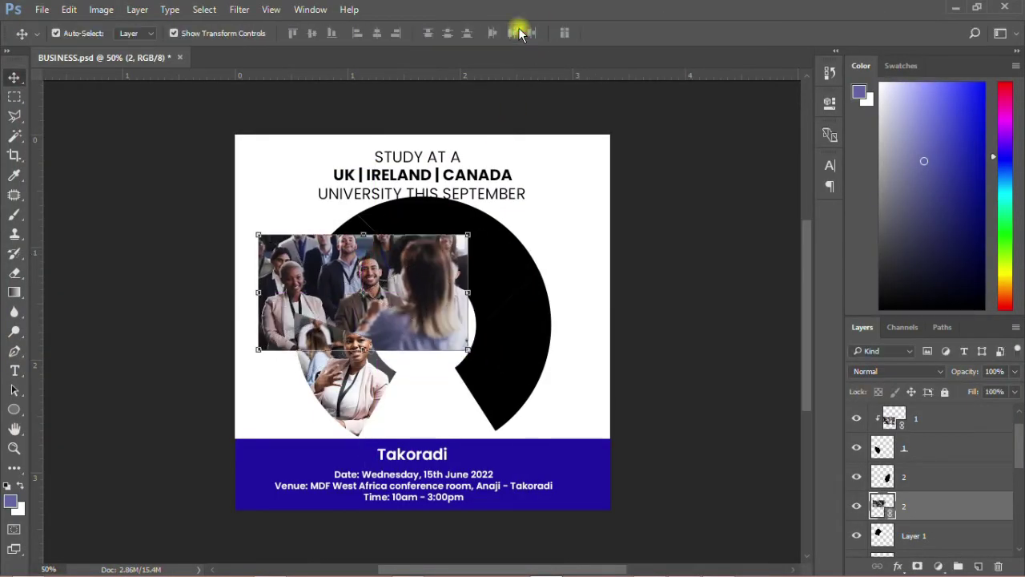
# Clip photo 2 to Layer 1 and move it up to fill the upper-left segment
pyautogui.rightClick(926, 506)
pyautogui.click(838, 374)
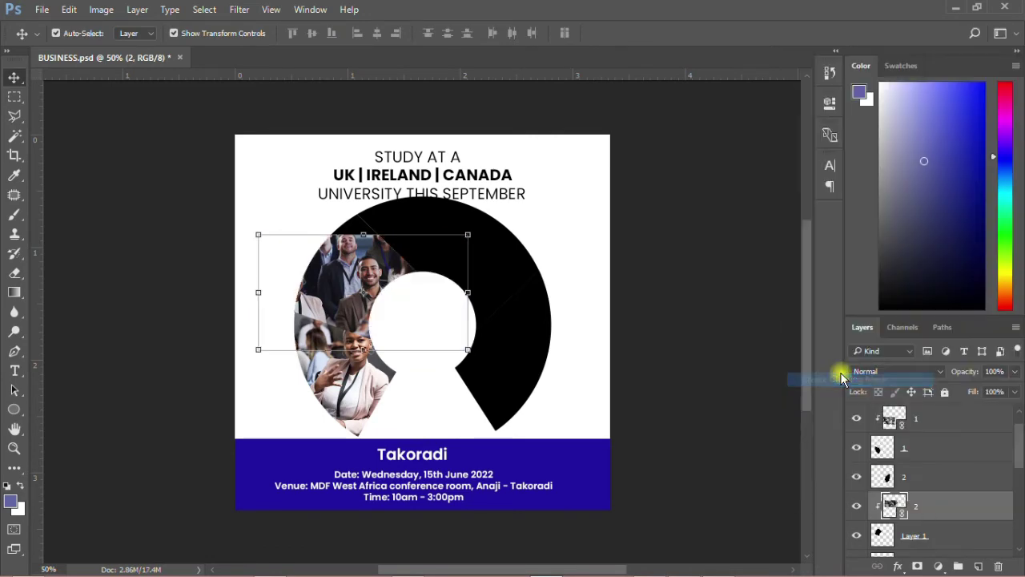
pyautogui.moveTo(345, 267); pyautogui.dragTo(347, 250)
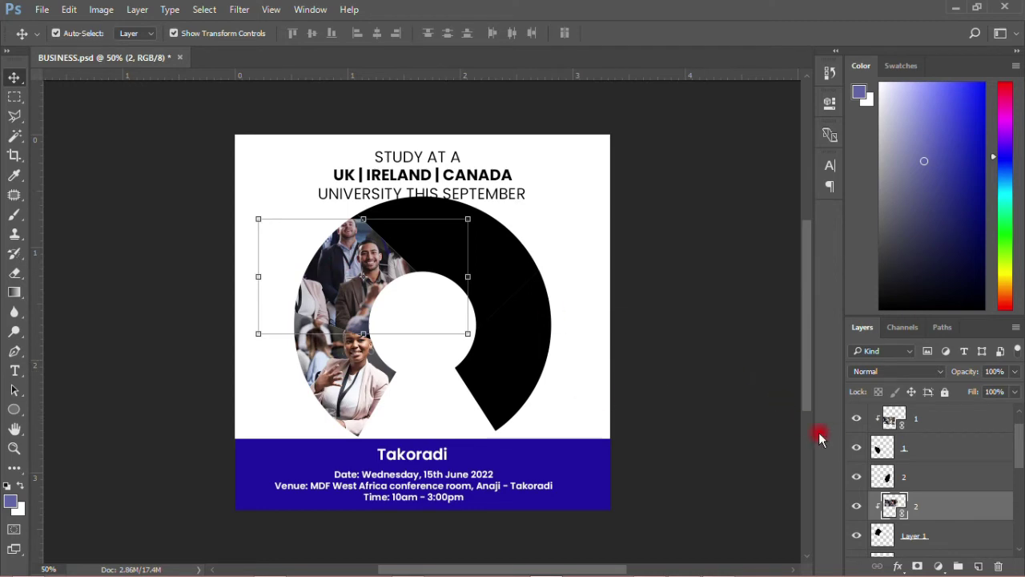
pyautogui.click(633, 263)
# Place image 3 as a linked file above Ellipse 1 copy and position it over the ring's upper arc
pyautogui.click(472, 234)
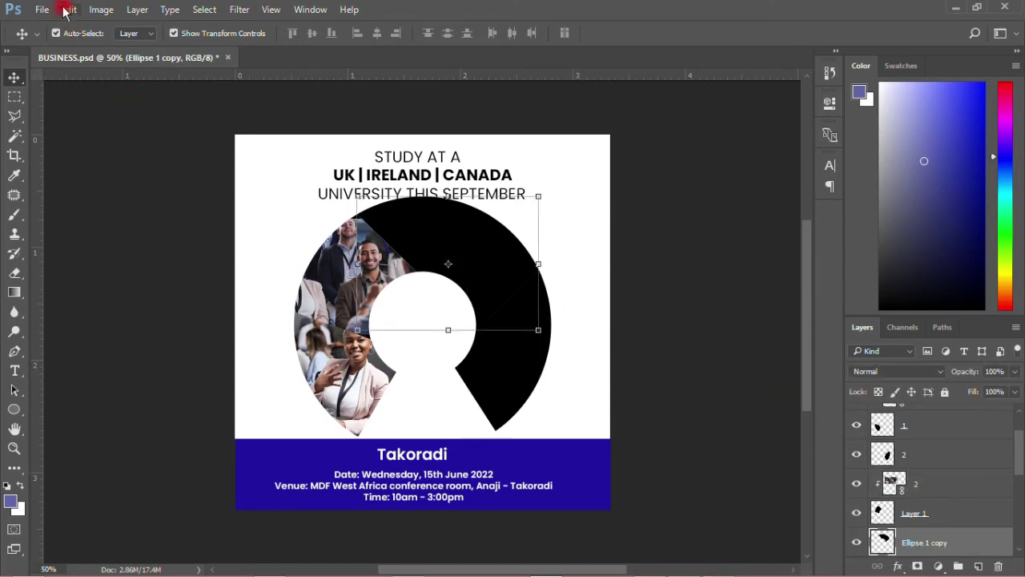
pyautogui.click(38, 10)
pyautogui.click(100, 300)
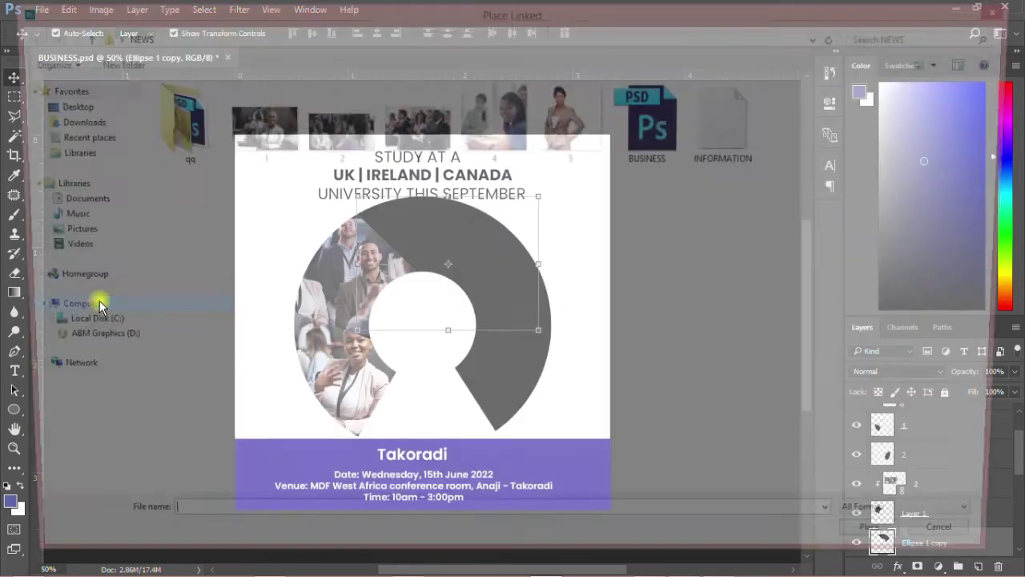
pyautogui.doubleClick(414, 128)
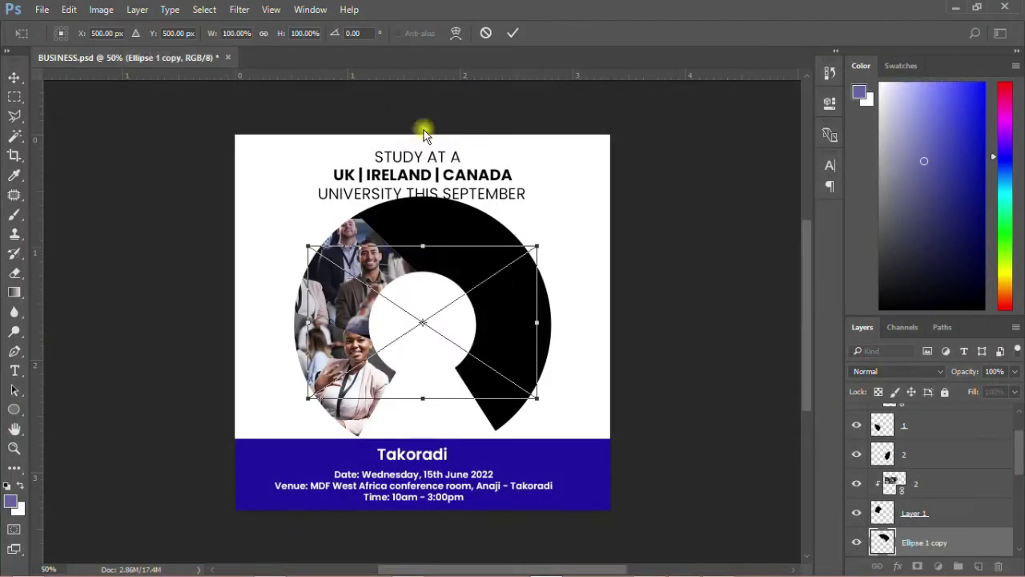
pyautogui.moveTo(469, 290); pyautogui.dragTo(484, 232)
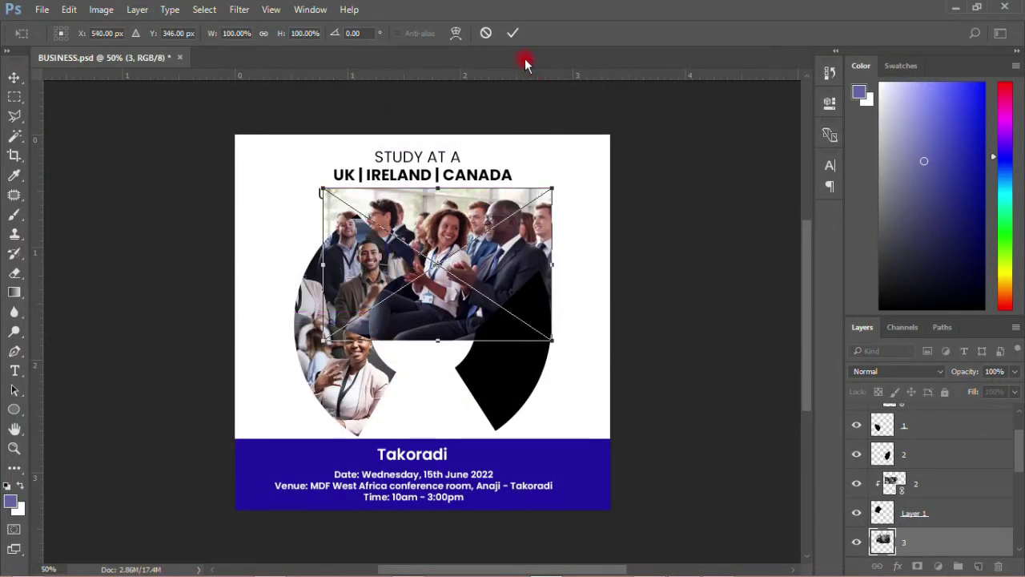
pyautogui.click(516, 33)
# Clip photo 3 to the Ellipse 1 copy arc with a clipping mask
pyautogui.moveTo(912, 501); pyautogui.dragTo(911, 534)
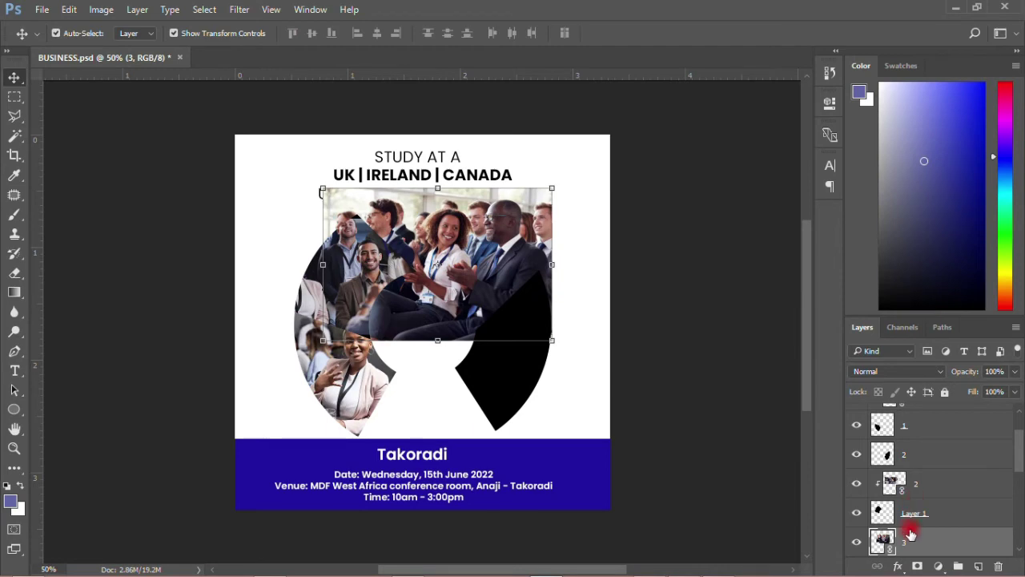
pyautogui.rightClick(910, 543)
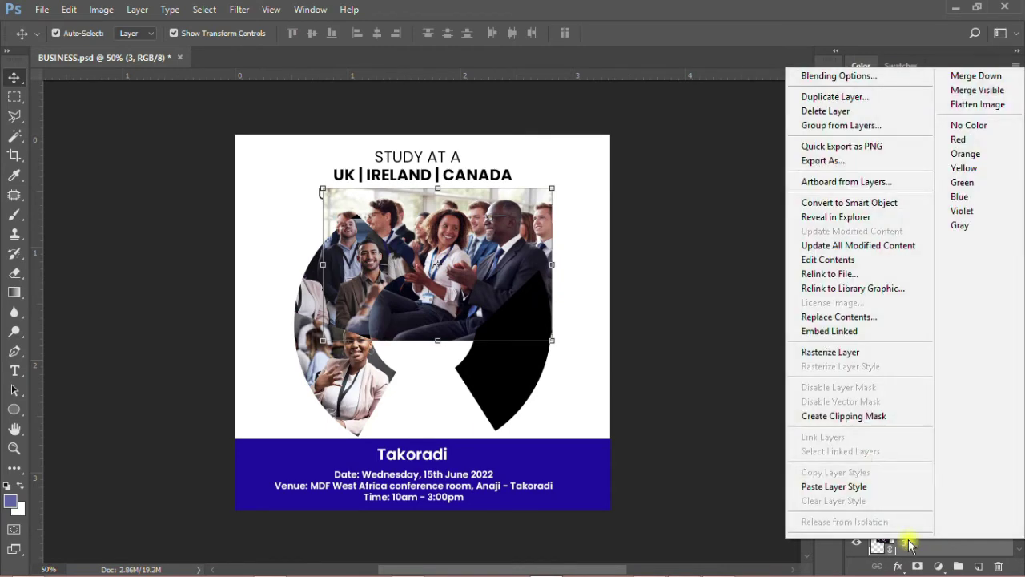
pyautogui.click(838, 417)
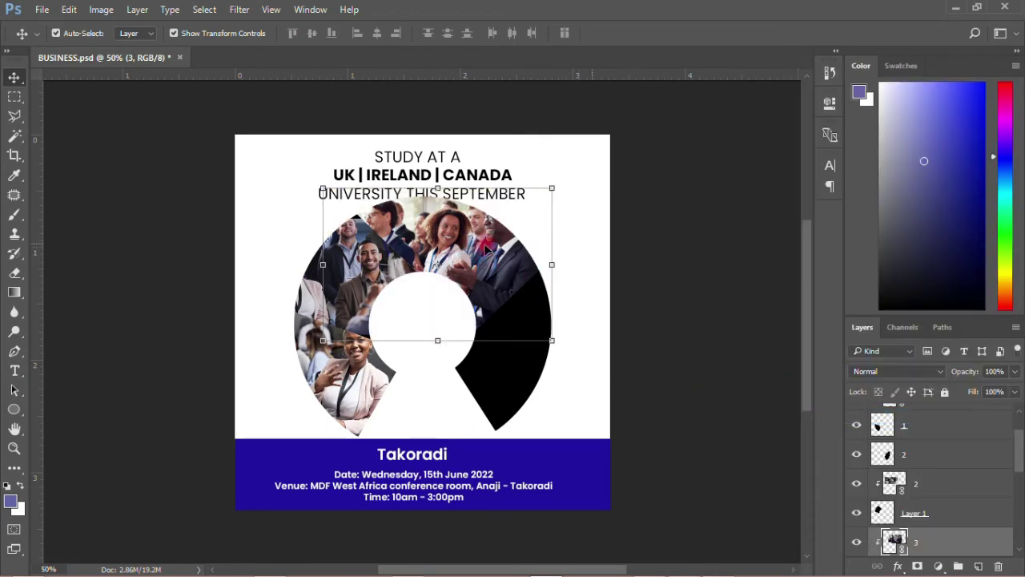
# Place image 4 as a linked file directly above segment layer 2, the ring's lower-right piece
pyautogui.click(519, 384)
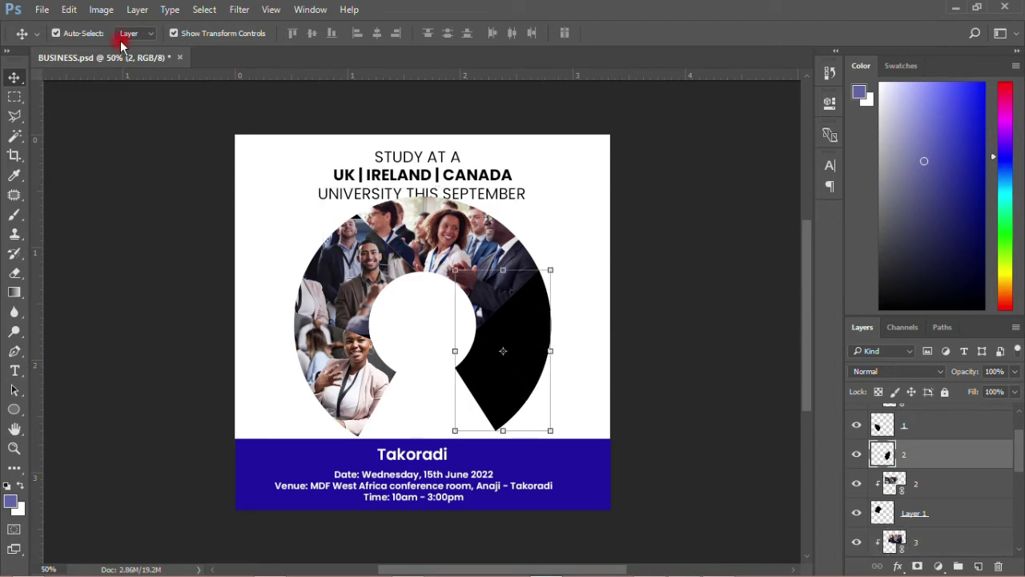
pyautogui.click(44, 10)
pyautogui.click(88, 303)
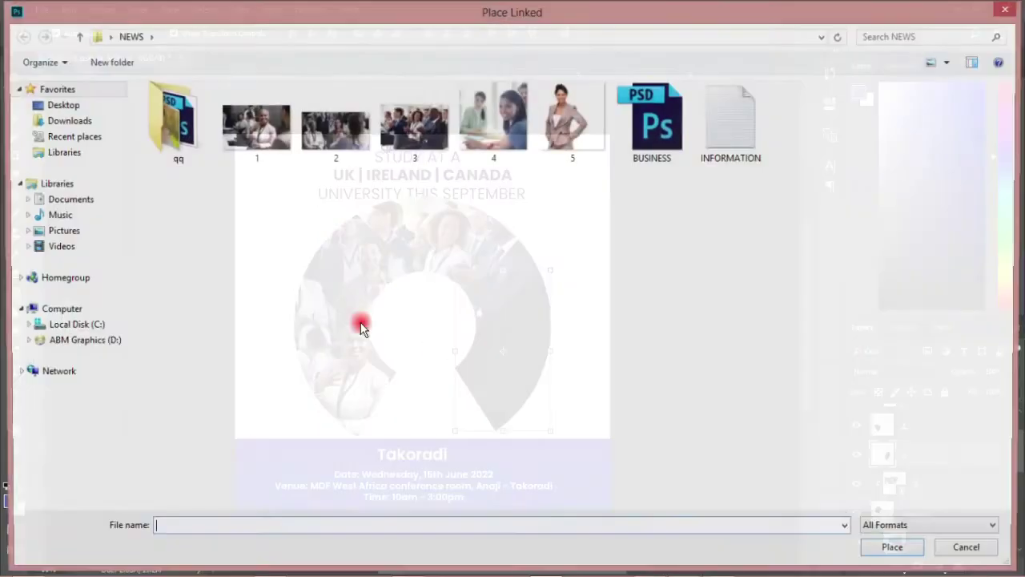
pyautogui.doubleClick(494, 120)
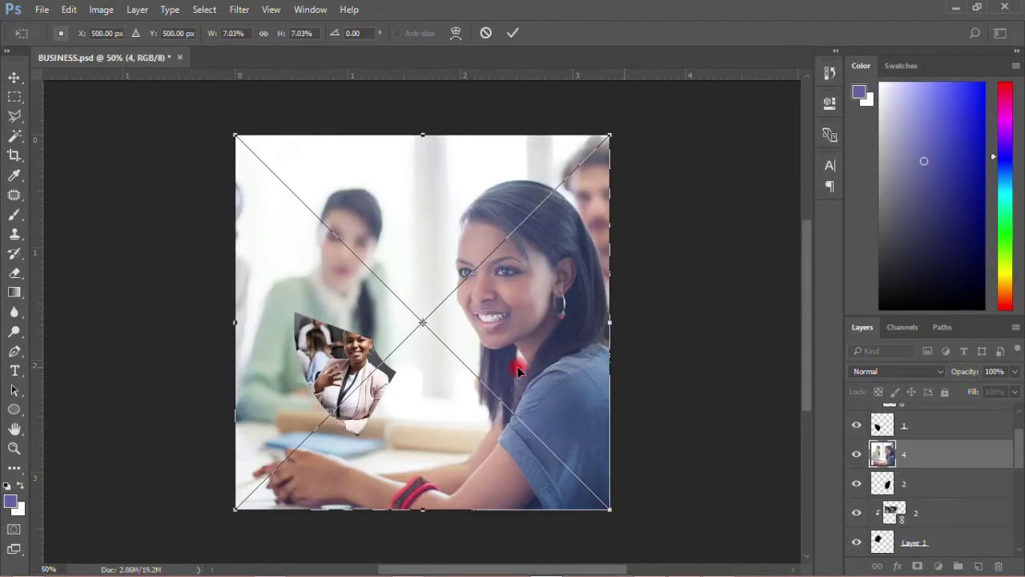
pyautogui.click(513, 30)
# Clip photo 4 to segment layer 2, scale it to about 3.56%, and position the woman's face inside the segment
pyautogui.rightClick(919, 462)
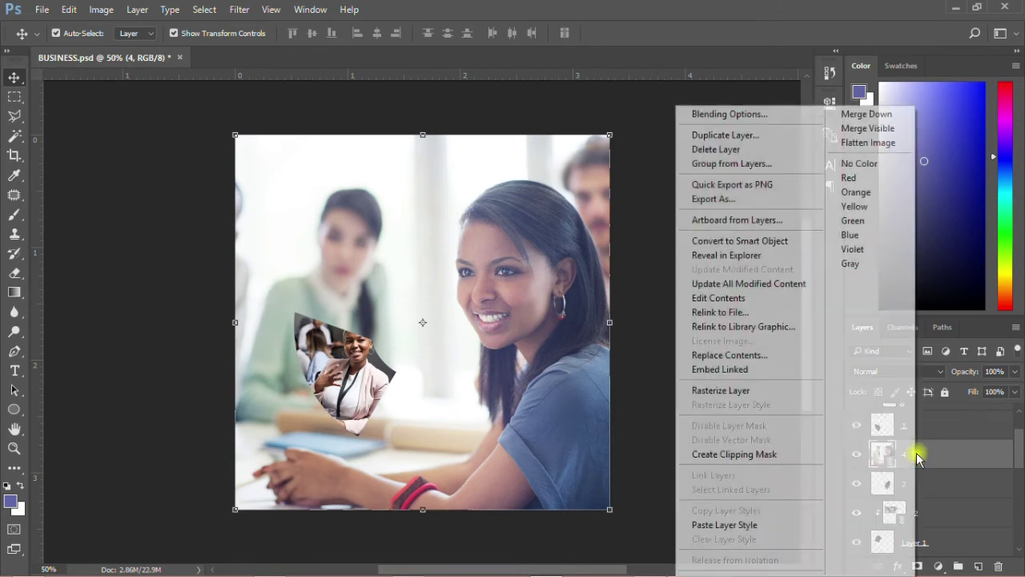
pyautogui.click(737, 458)
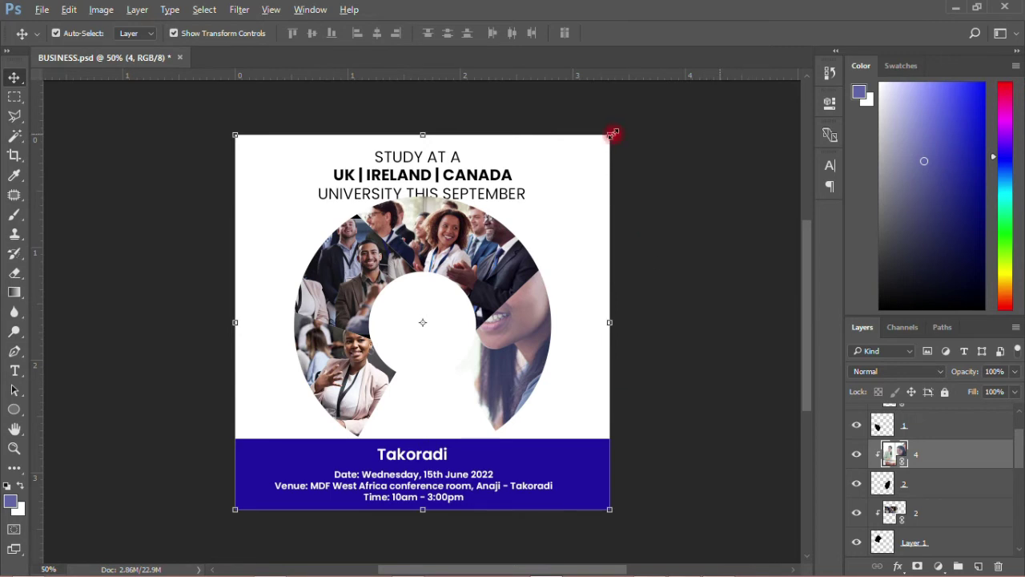
pyautogui.moveTo(613, 134); pyautogui.dragTo(532, 239)
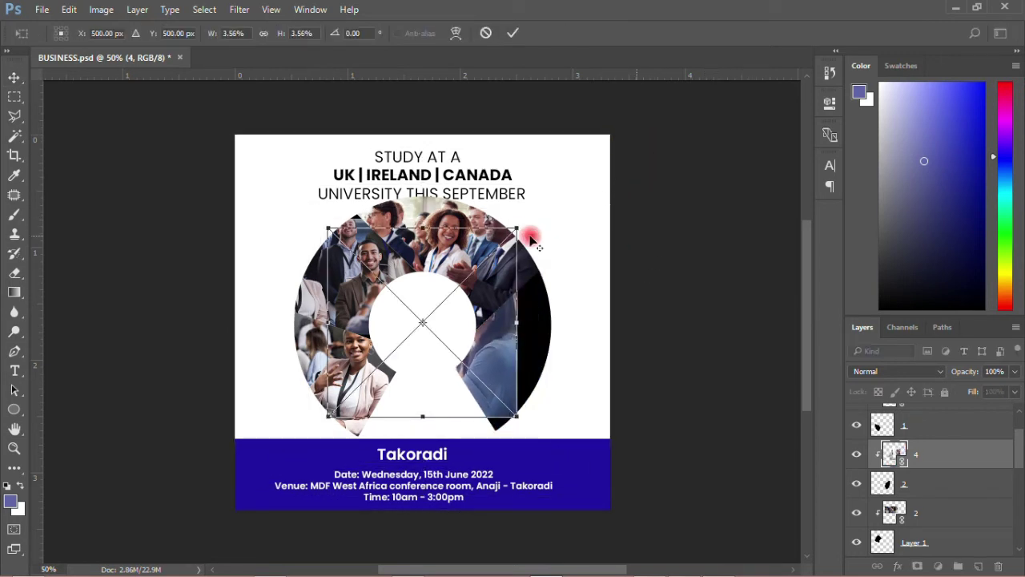
pyautogui.moveTo(487, 364); pyautogui.dragTo(530, 388)
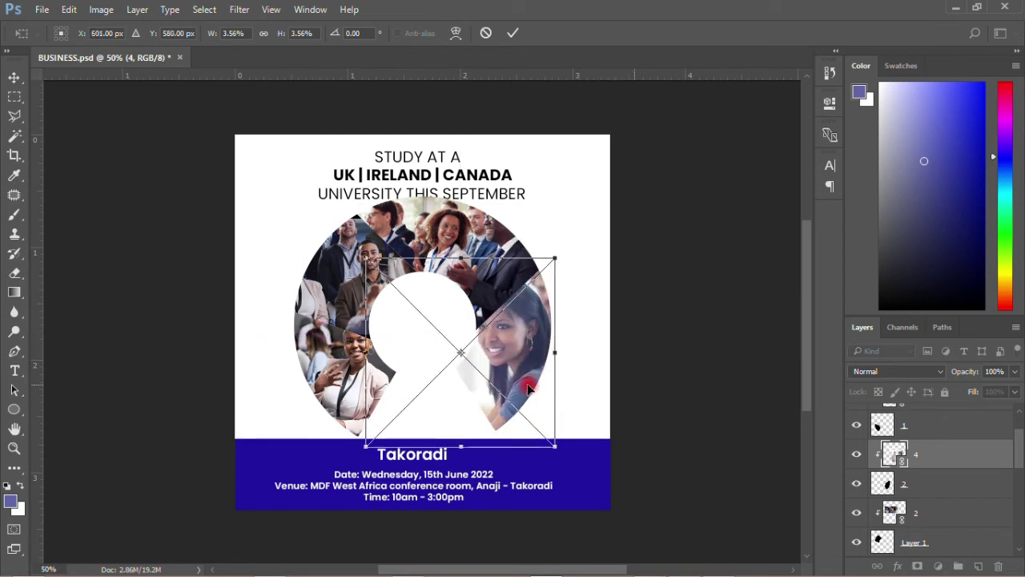
pyautogui.click(517, 33)
pyautogui.click(694, 348)
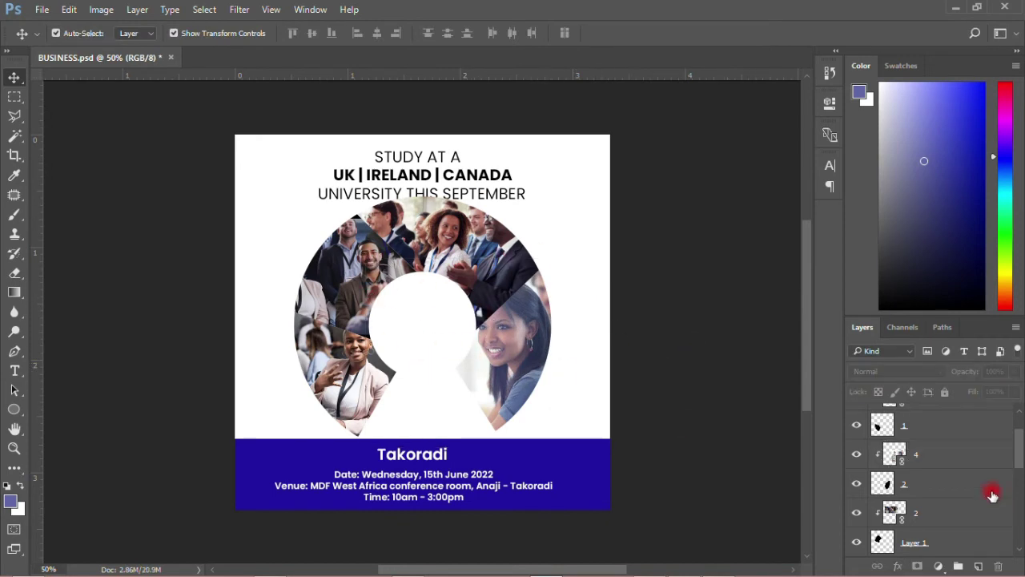
# Show layer 5 with the standing woman and nudge her slightly left within the ring's centre
pyautogui.scroll(2, 958, 463)
pyautogui.click(858, 418)
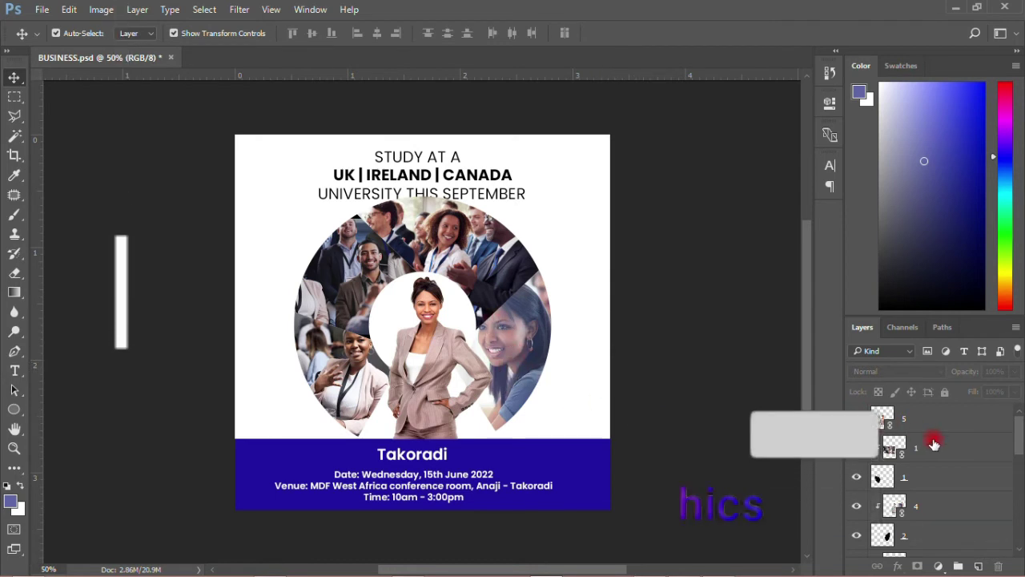
pyautogui.click(906, 419)
pyautogui.moveTo(435, 378); pyautogui.dragTo(431, 374)
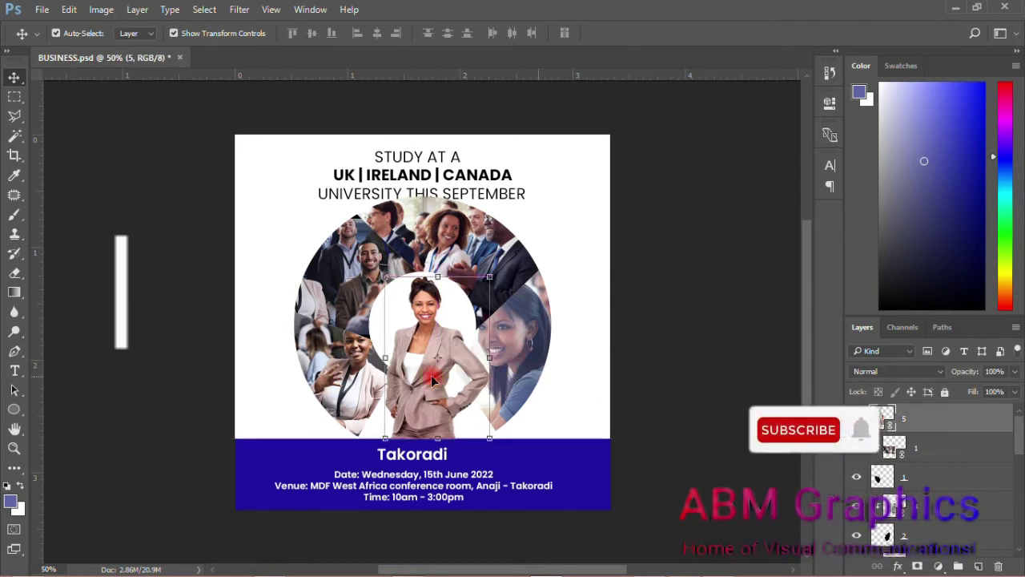
pyautogui.click(274, 213)
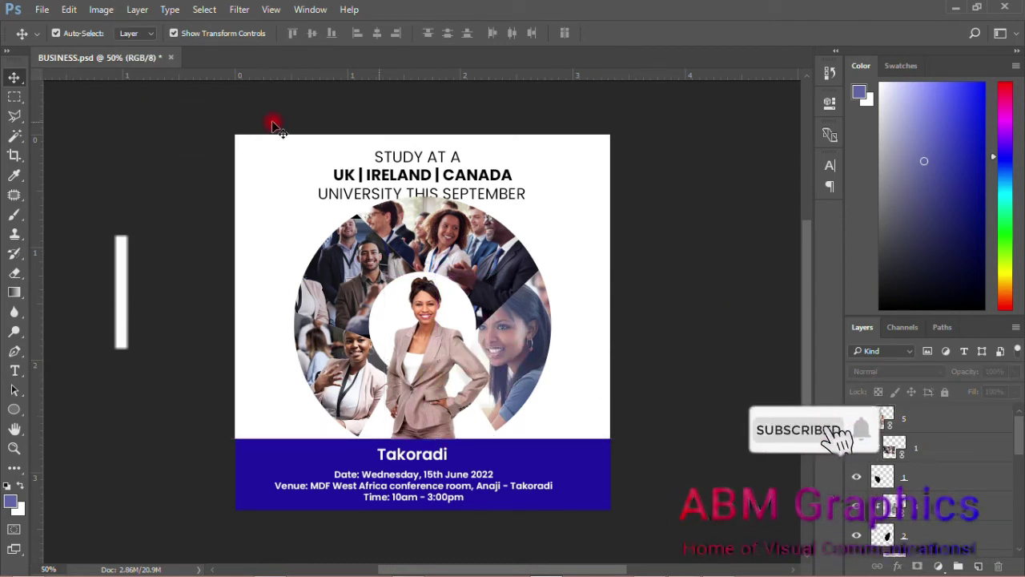
# Save the flyer document
pyautogui.click(42, 8)
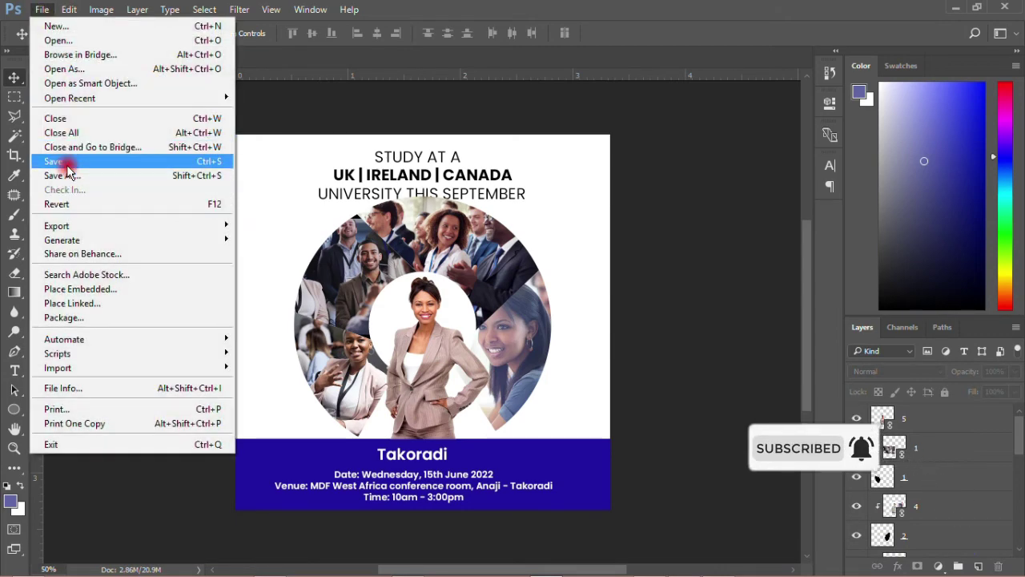
pyautogui.click(64, 164)
pyautogui.click(409, 320)
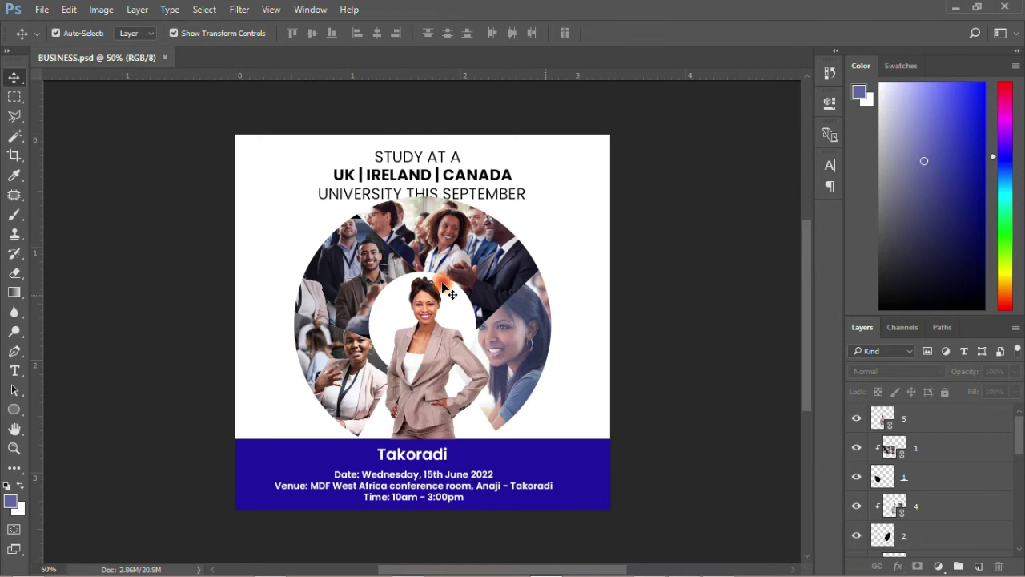
# Move the three headline text lines up and tighten their spacing so they clear the photo ring
pyautogui.moveTo(431, 158); pyautogui.dragTo(447, 190)
pyautogui.click(448, 198)
pyautogui.click(441, 101)
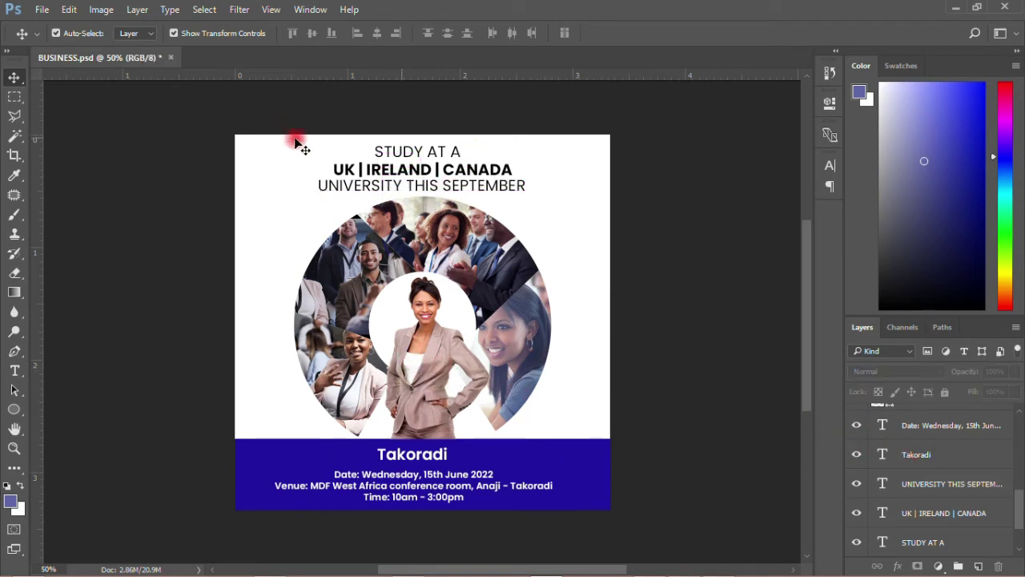
# Group the three headline text layers and name the group "top"
pyautogui.moveTo(299, 146); pyautogui.dragTo(533, 185)
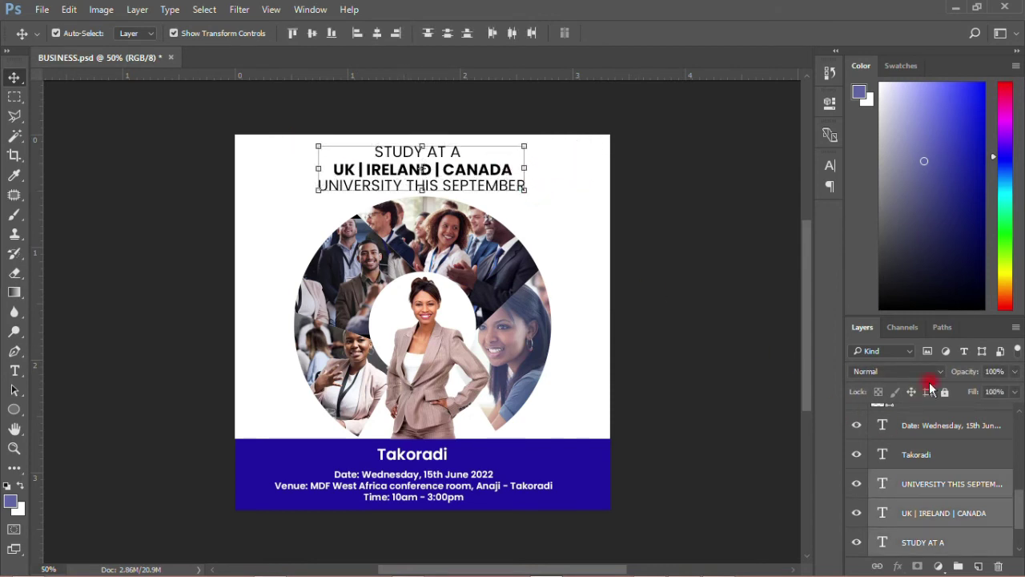
pyautogui.click(959, 565)
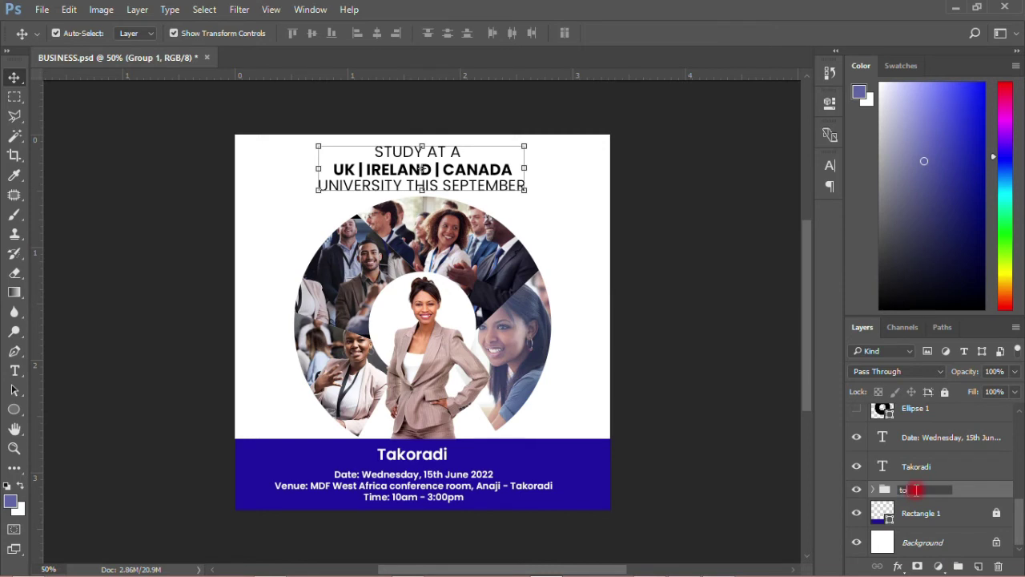
pyautogui.press('Return')
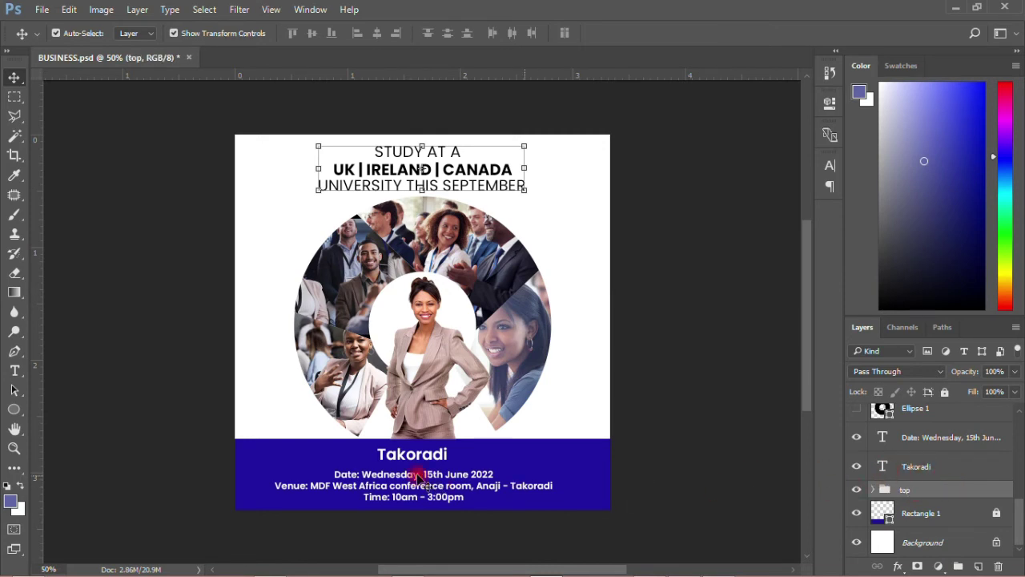
# Group the Takoradi title and the event details text in the blue band and name the group "info"
pyautogui.moveTo(273, 442); pyautogui.dragTo(561, 514)
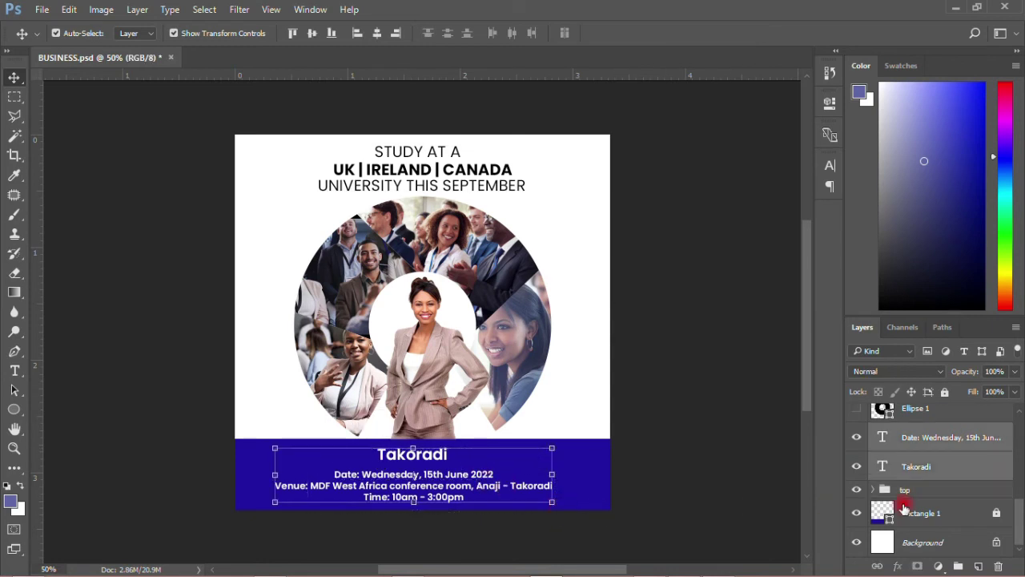
pyautogui.click(968, 571)
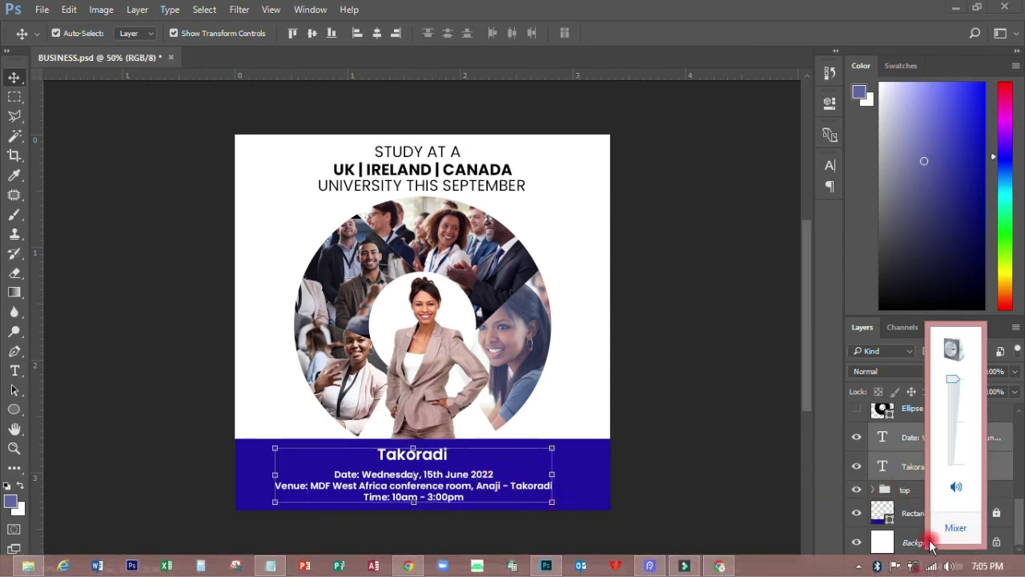
pyautogui.click(959, 566)
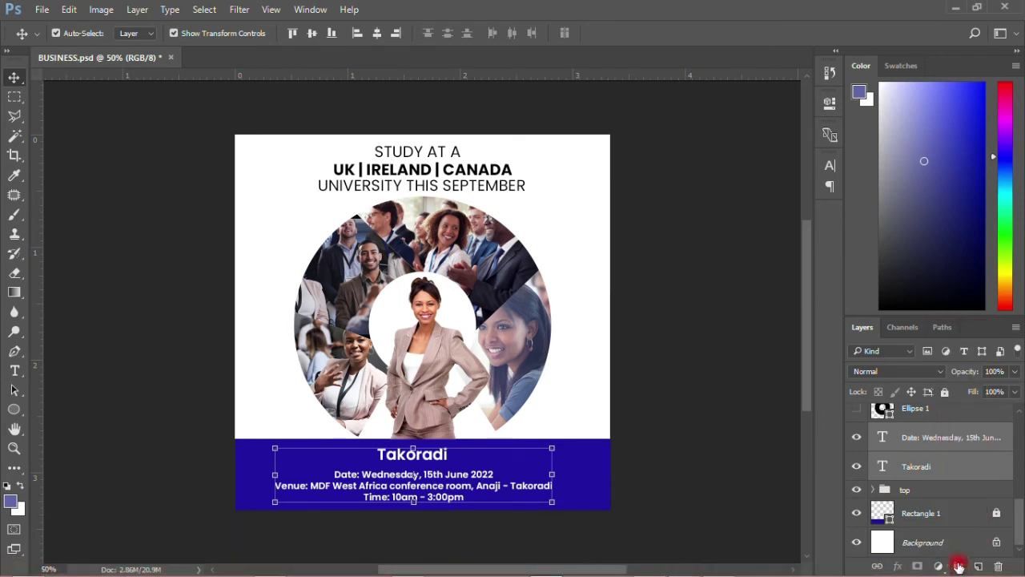
pyautogui.click(959, 566)
pyautogui.doubleClick(914, 474)
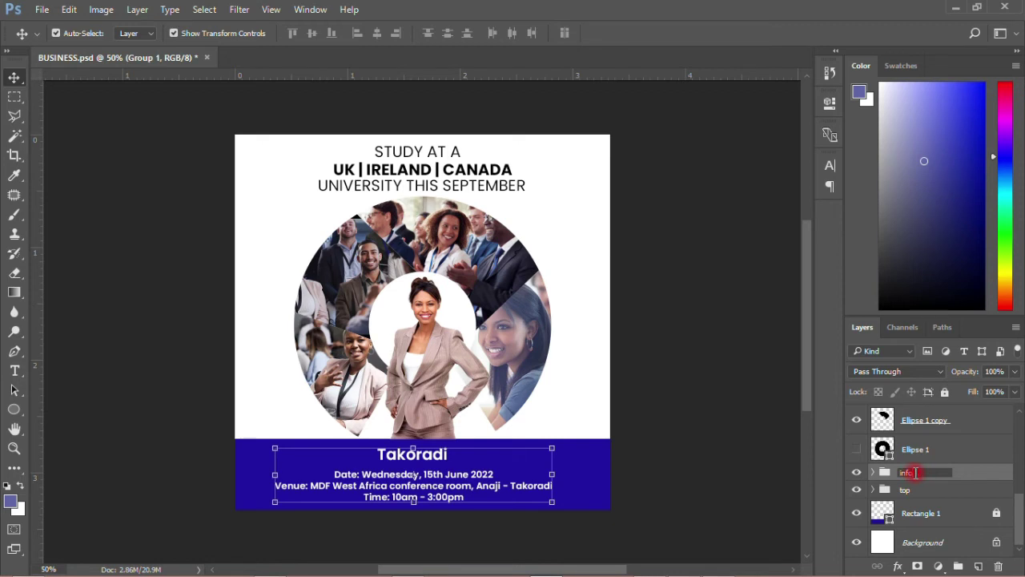
pyautogui.click(960, 477)
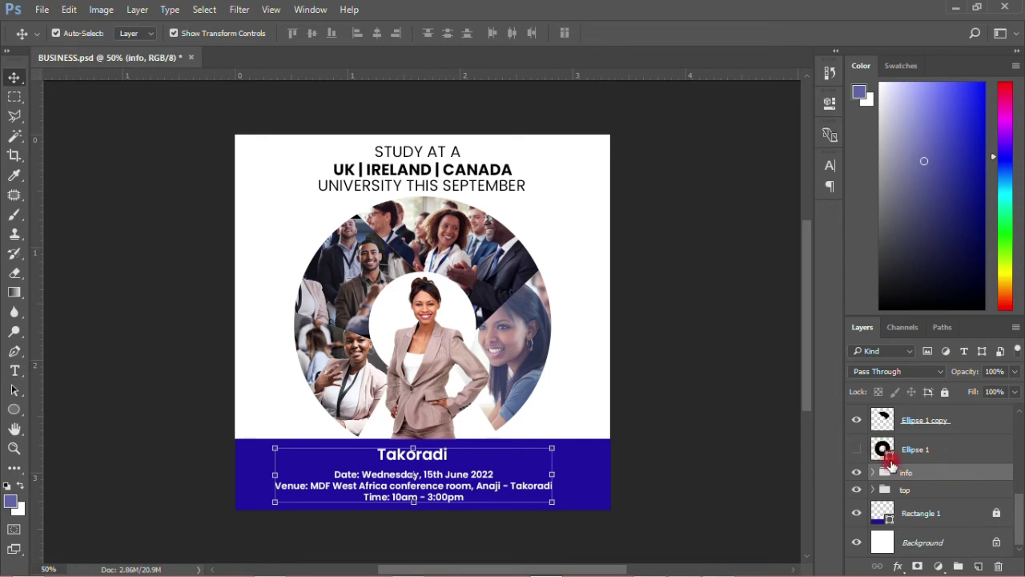
# Rotate photo 1 together with its ring segment layer 1 by about -4.78° to open a gap in the ring
pyautogui.scroll(2, 892, 463)
pyautogui.scroll(4, 909, 469)
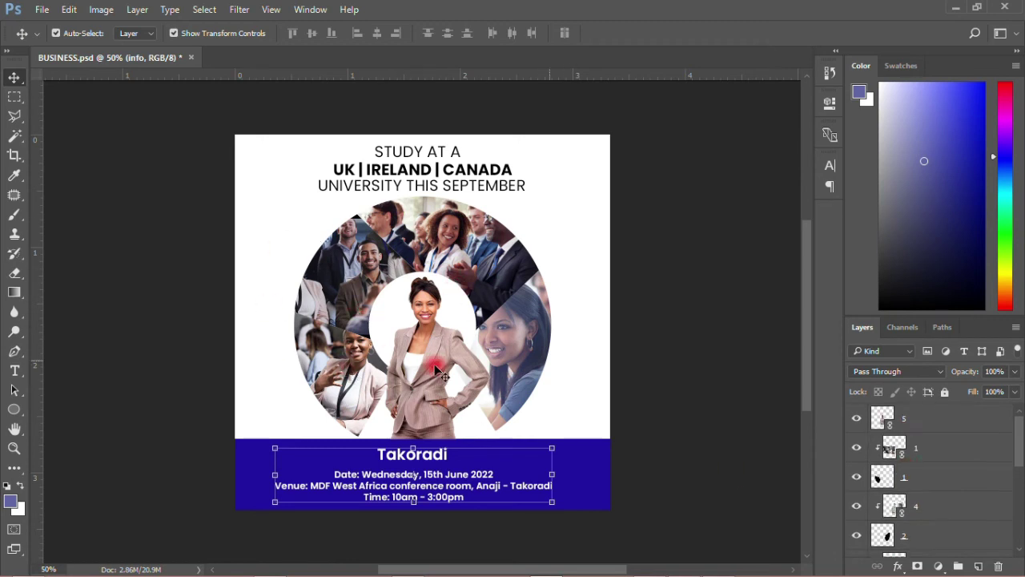
pyautogui.click(668, 264)
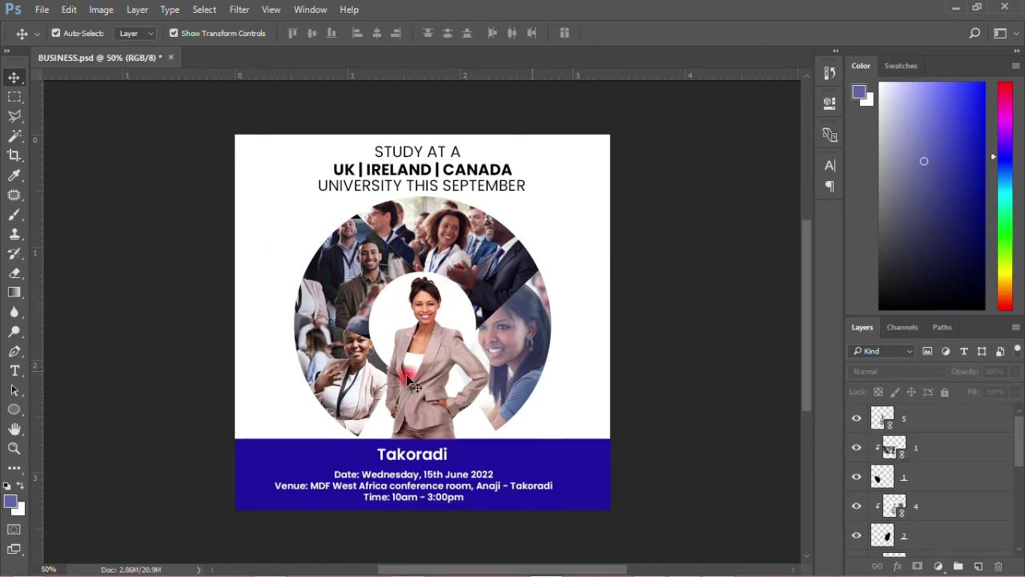
pyautogui.click(333, 364)
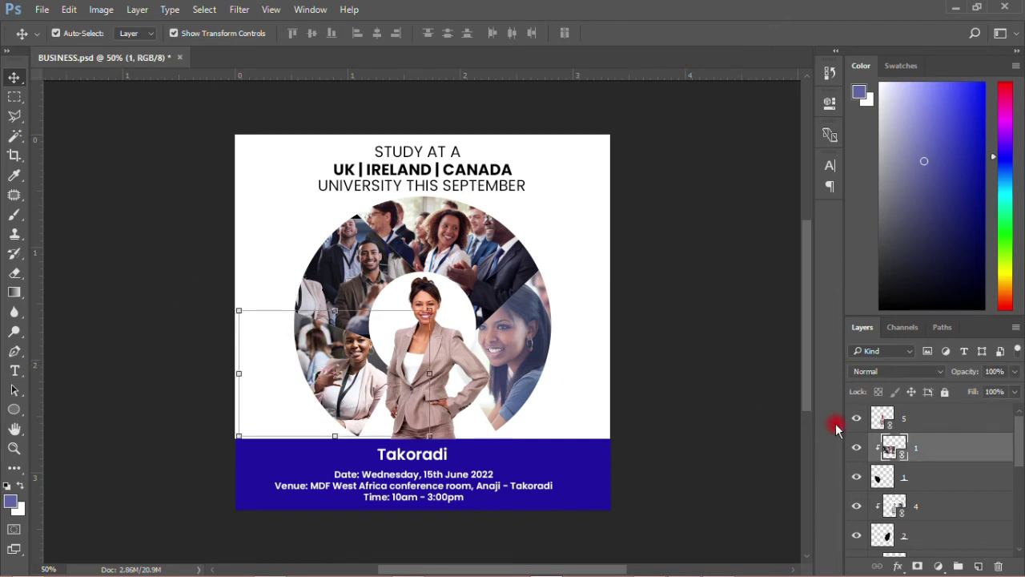
pyautogui.keyDown('shift'); pyautogui.click(917, 480); pyautogui.keyUp('shift')
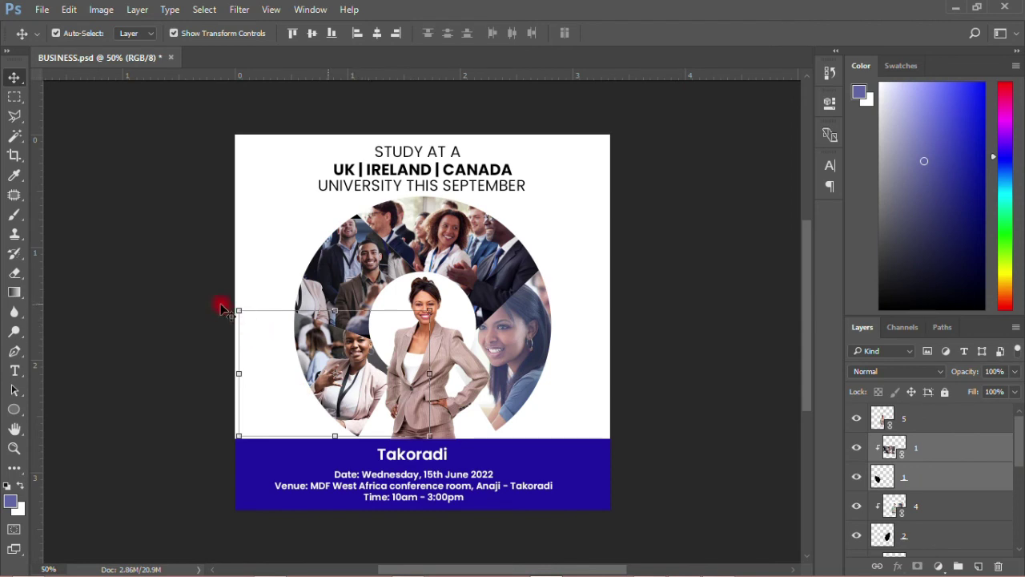
pyautogui.moveTo(234, 301); pyautogui.dragTo(228, 309)
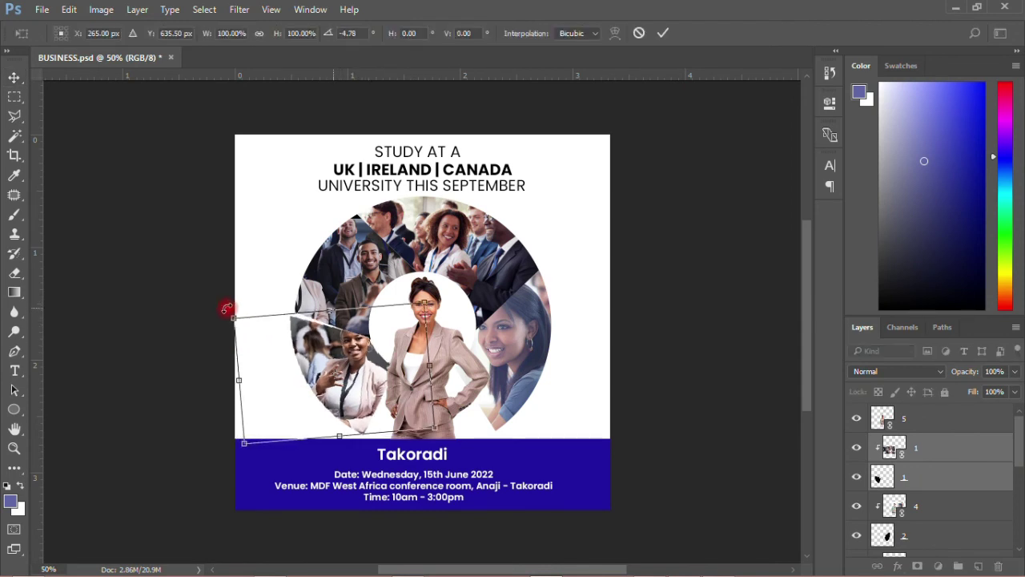
pyautogui.click(663, 33)
# Rotate photo 2 together with its segment Layer 1 by about -3.39°
pyautogui.click(914, 555)
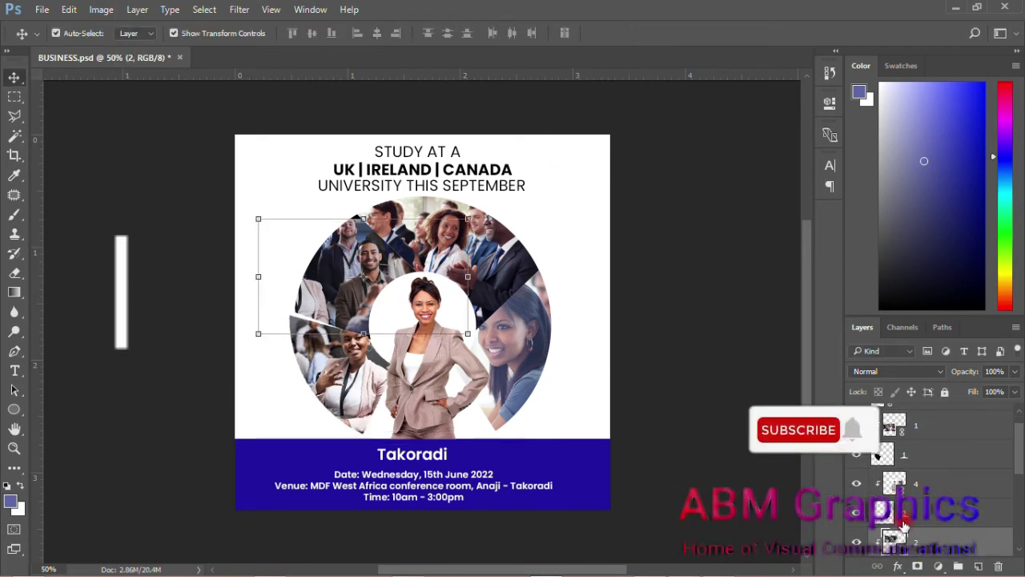
pyautogui.scroll(-2, 910, 529)
pyautogui.keyDown('shift'); pyautogui.click(914, 513); pyautogui.keyUp('shift')
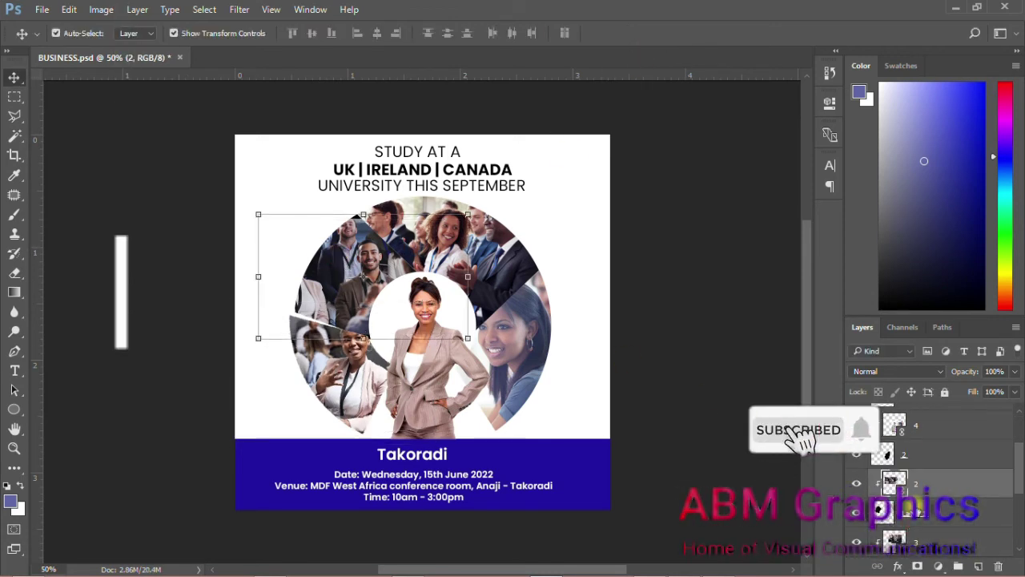
pyautogui.moveTo(246, 201); pyautogui.dragTo(240, 208)
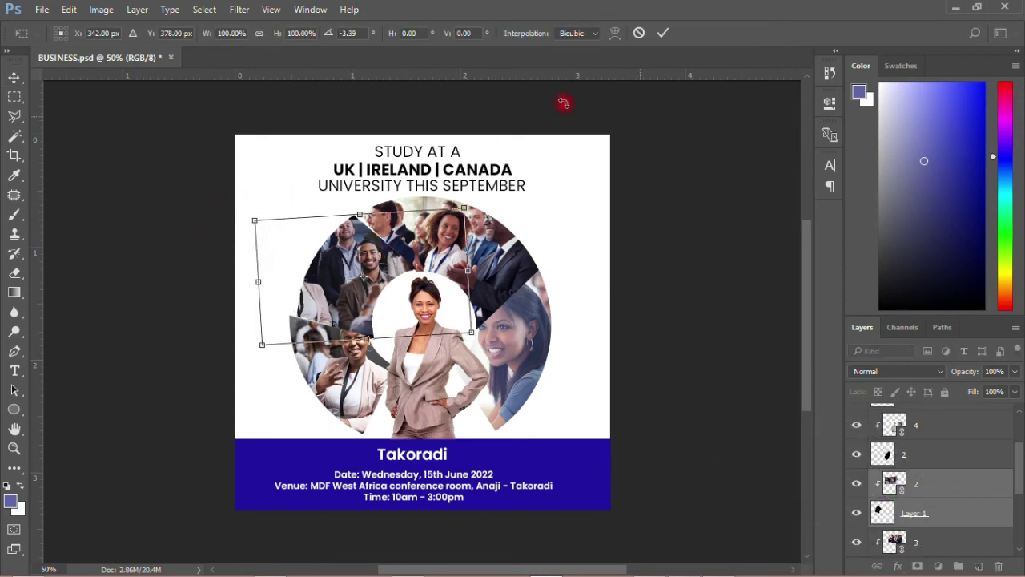
pyautogui.click(662, 32)
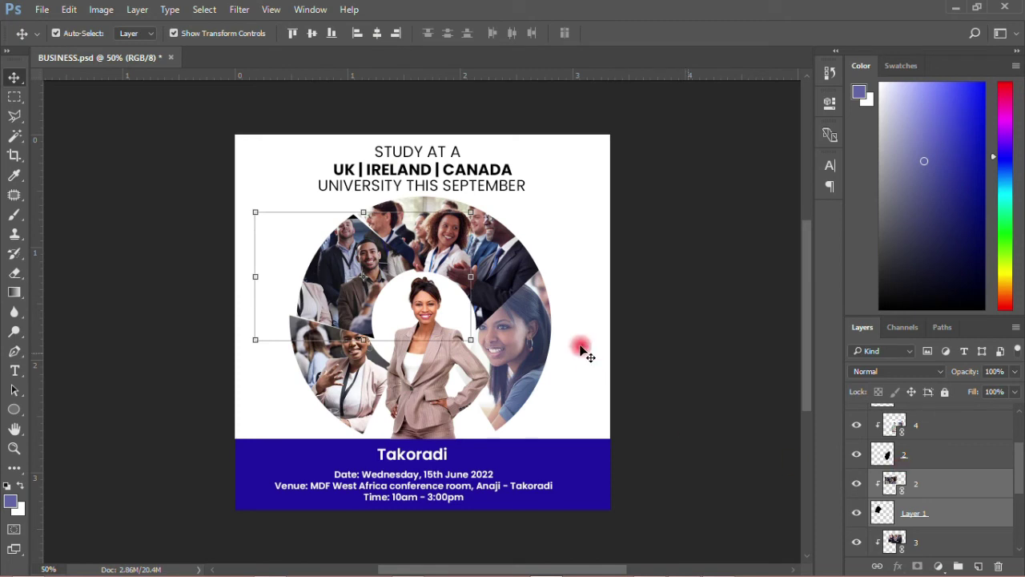
# Rotate photo 3 together with its segment Ellipse 1 copy by about 1.23°
pyautogui.click(503, 263)
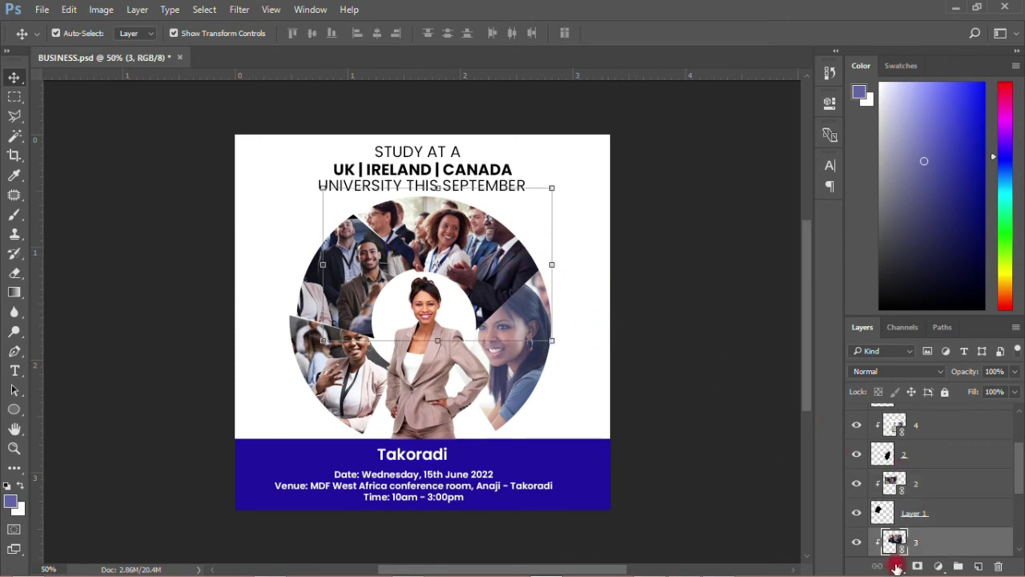
pyautogui.scroll(-2, 896, 517)
pyautogui.keyDown('shift'); pyautogui.click(904, 513); pyautogui.keyUp('shift')
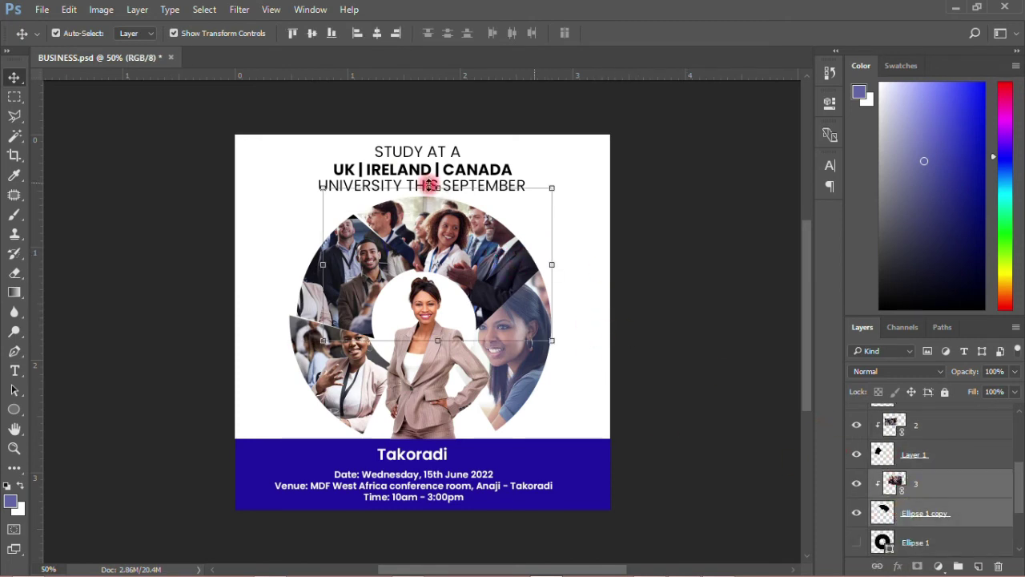
pyautogui.moveTo(564, 181)
pyautogui.mouseDown()
pyautogui.moveTo(556, 176)
pyautogui.moveTo(561, 186)
pyautogui.mouseUp()
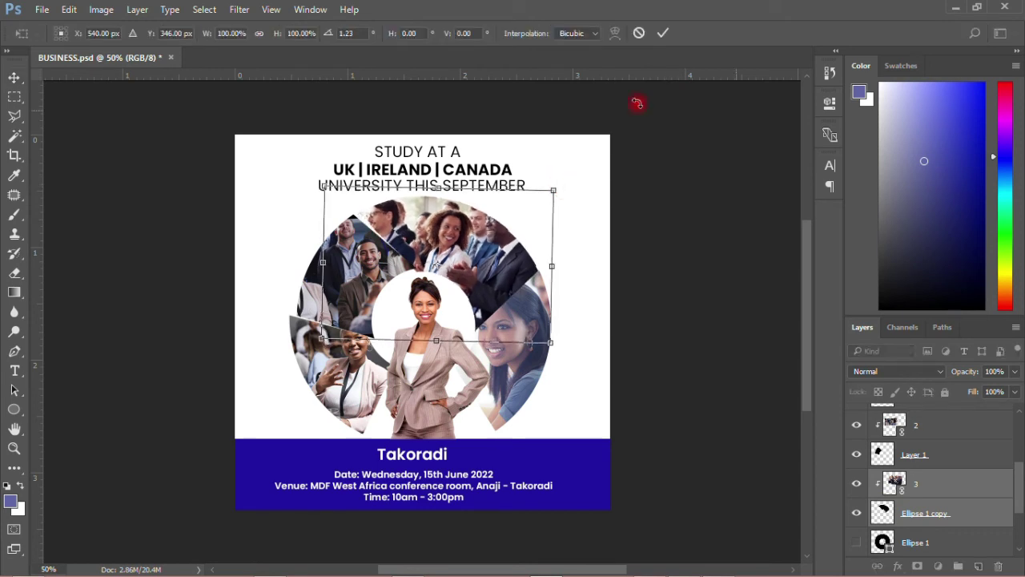
pyautogui.click(662, 36)
# Rotate photo 4 together with its segment layer 2 by about 4.40° to separate it from the upper segment
pyautogui.hotkey('ctrl', 'j')
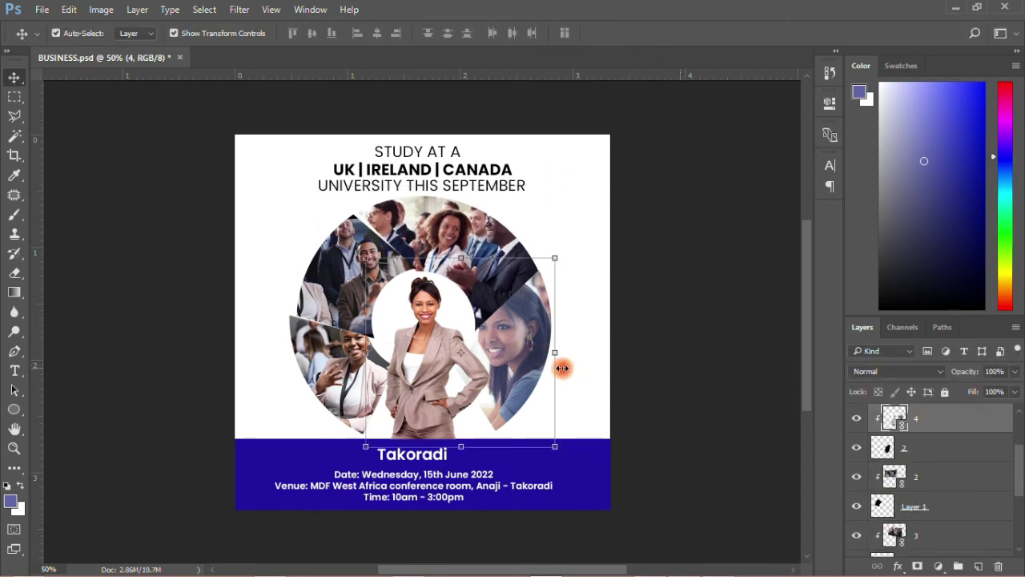
pyautogui.keyDown('ctrl'); pyautogui.click(905, 447); pyautogui.keyUp('ctrl')
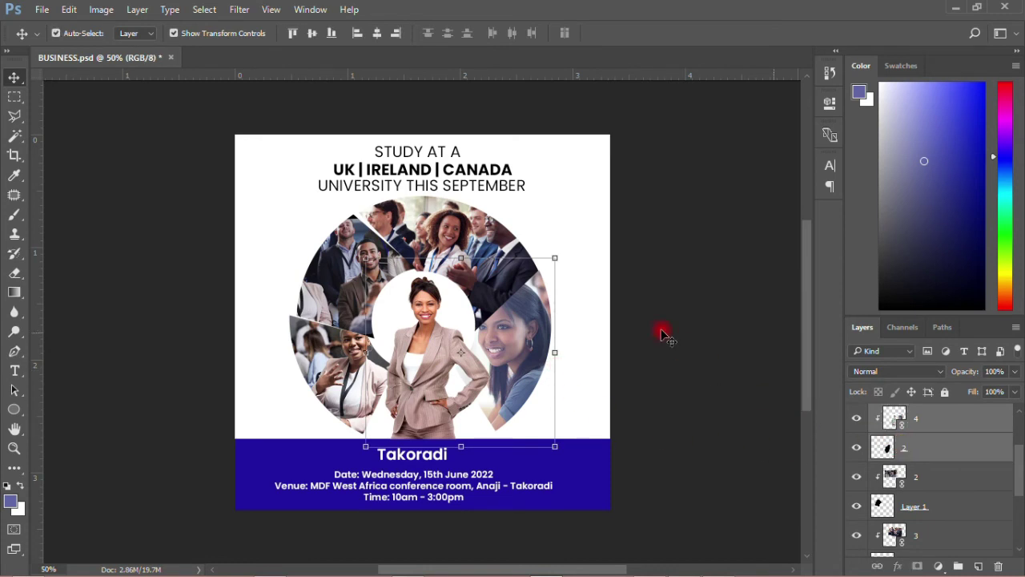
pyautogui.moveTo(566, 248); pyautogui.dragTo(577, 250)
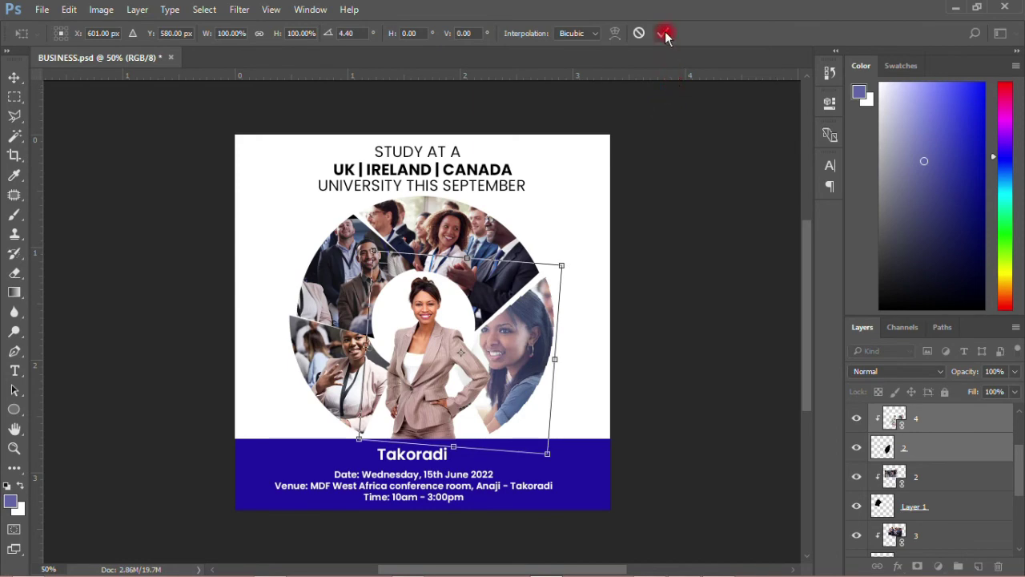
pyautogui.click(685, 265)
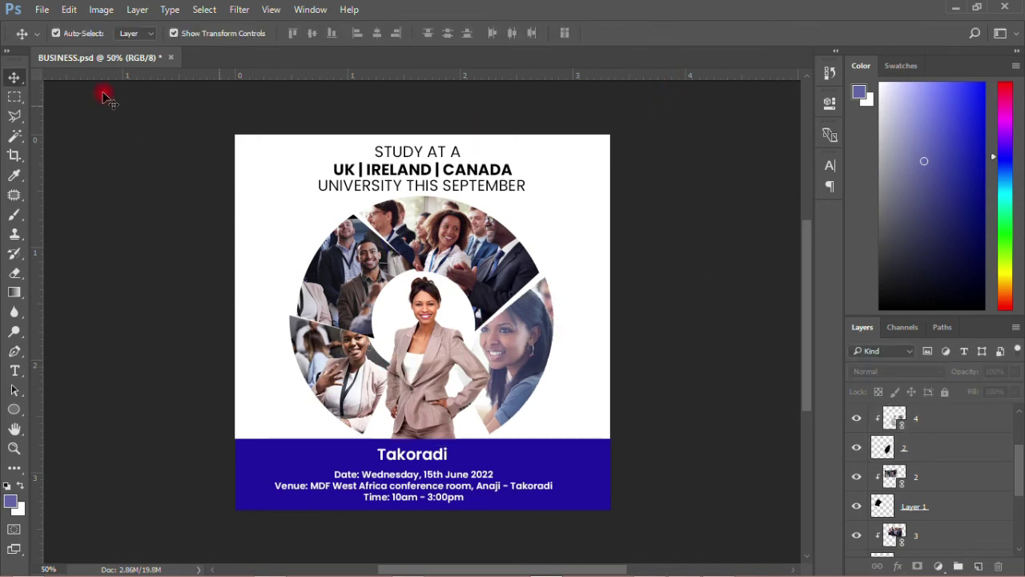
# Save the flyer document with the separated ring segments
pyautogui.click(40, 11)
pyautogui.click(71, 161)
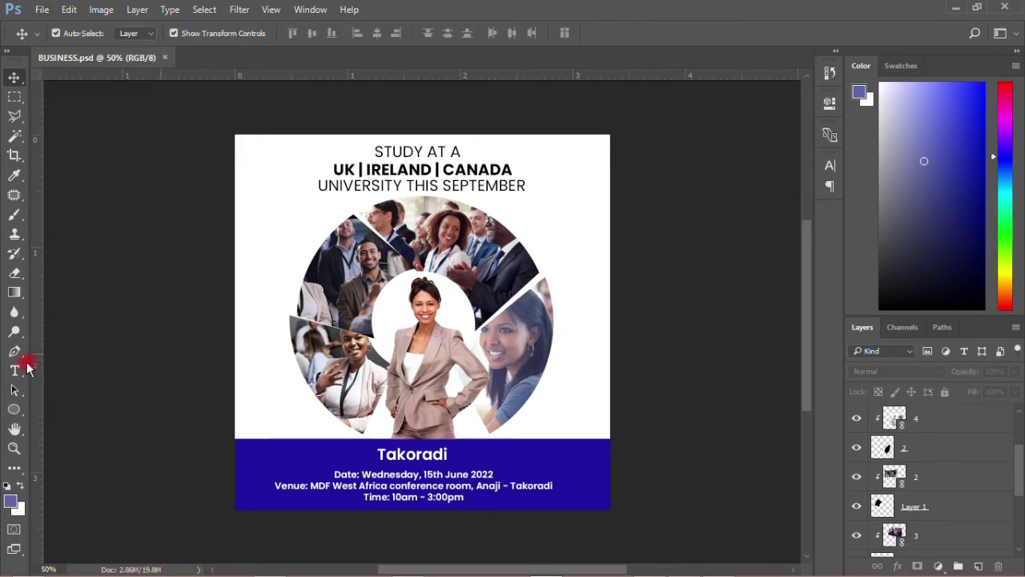
# Fit the whole flyer in view and examine the overall layout and the gaps between the ring segments
pyautogui.click(14, 449)
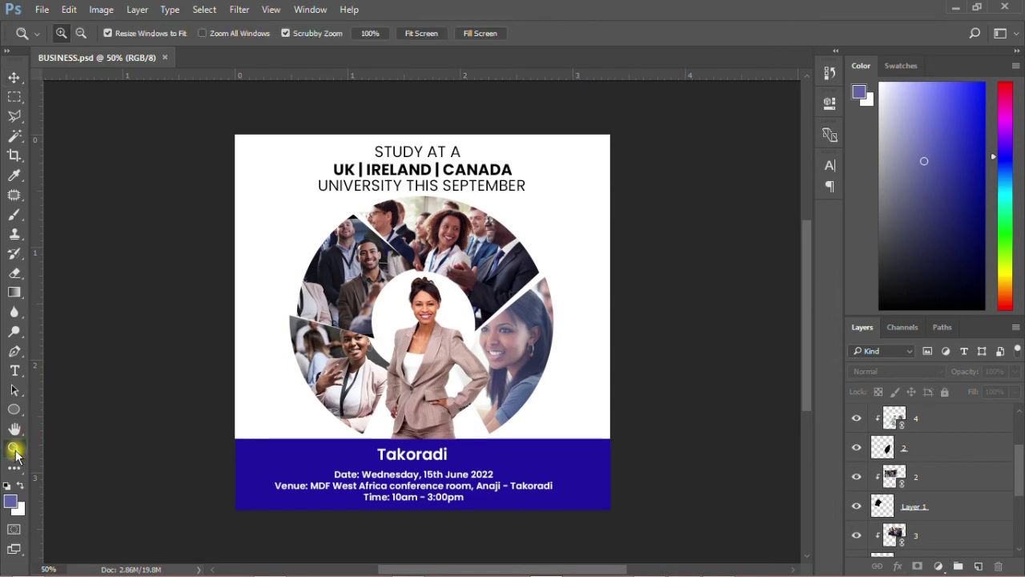
pyautogui.rightClick(385, 251)
pyautogui.click(436, 261)
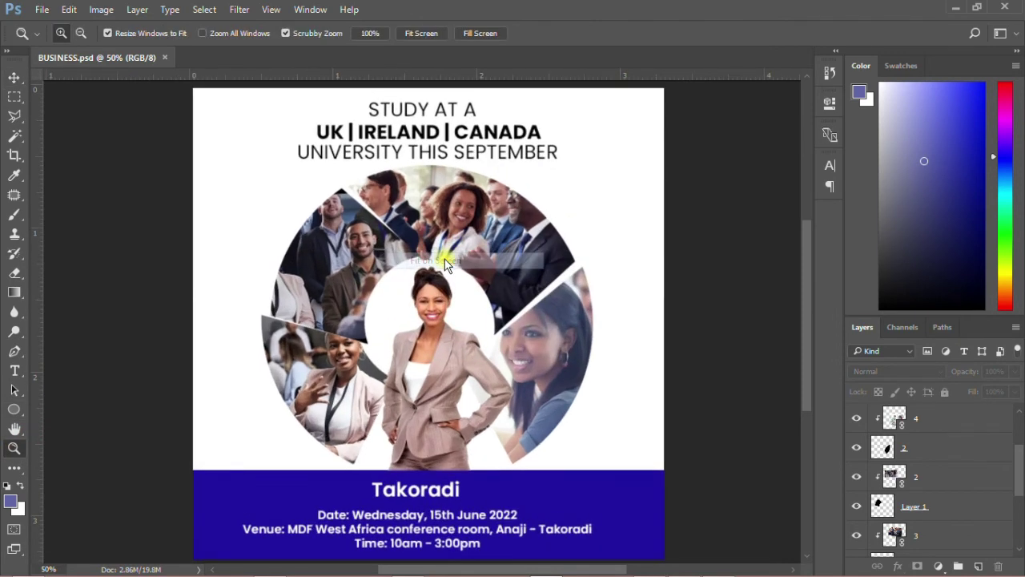
pyautogui.click(14, 78)
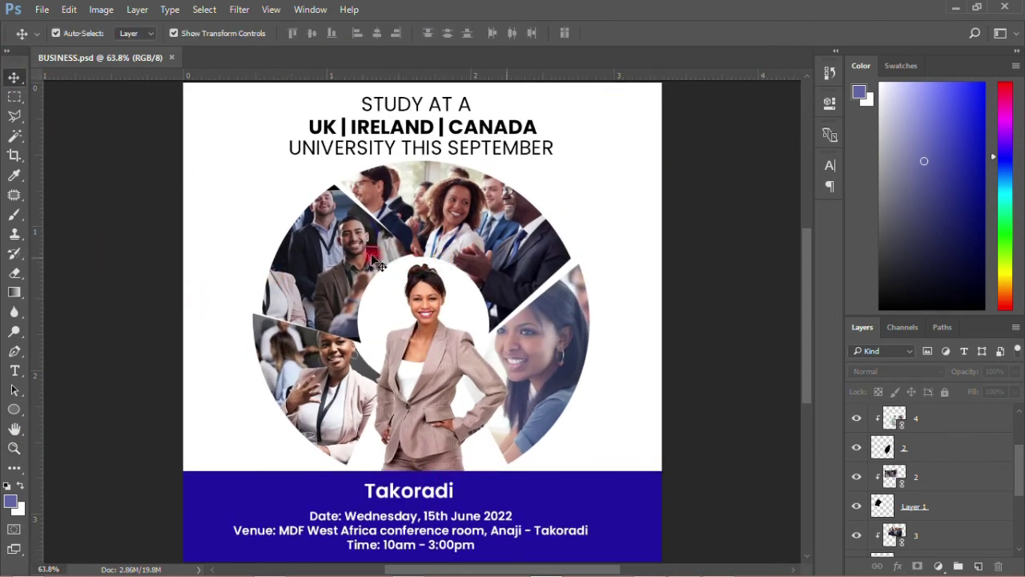
pyautogui.scroll(-1, 481, 355)
pyautogui.scroll(1, 481, 355)
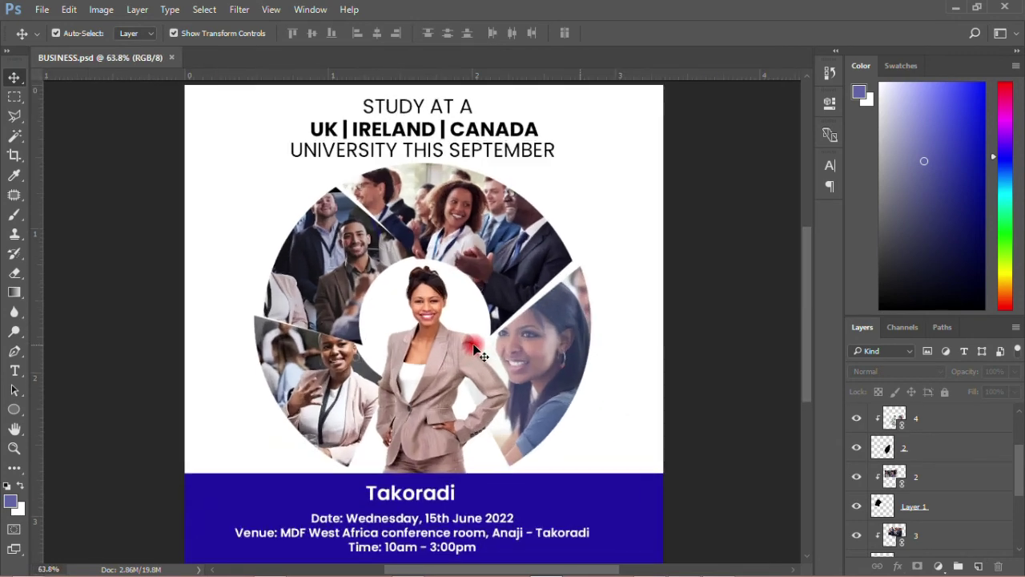
pyautogui.scroll(-1, 480, 355)
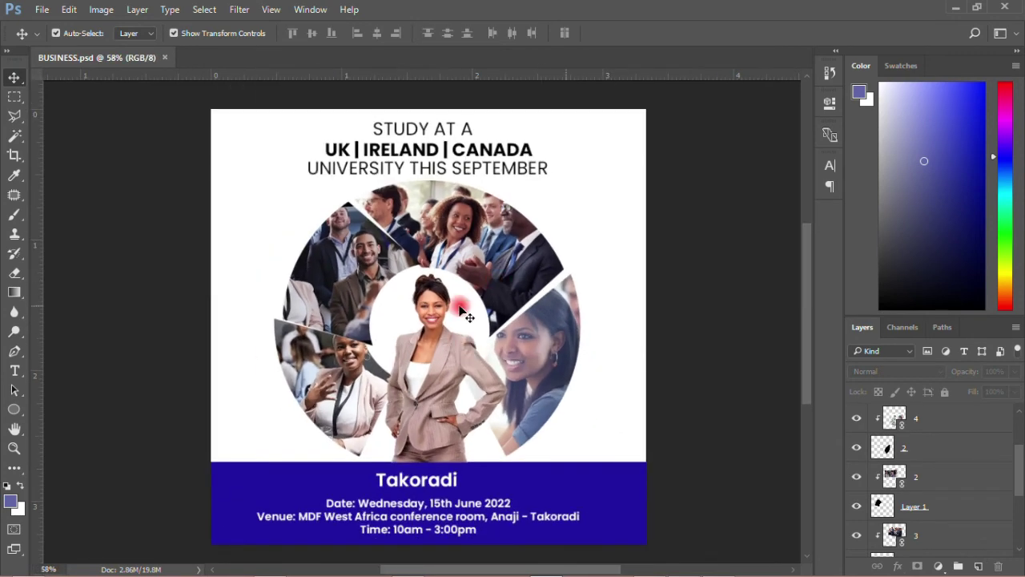
pyautogui.click(42, 10)
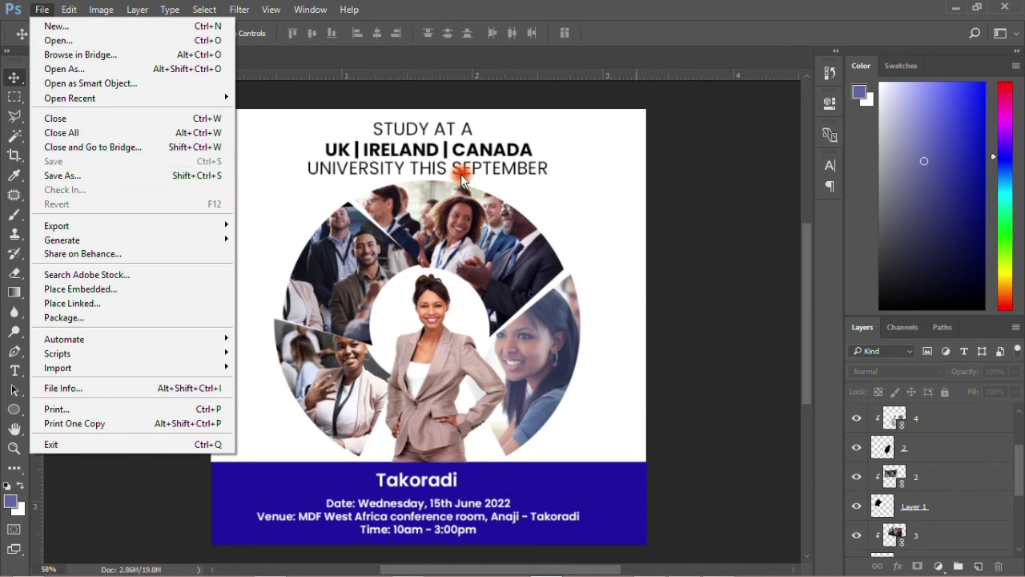
pyautogui.click(762, 210)
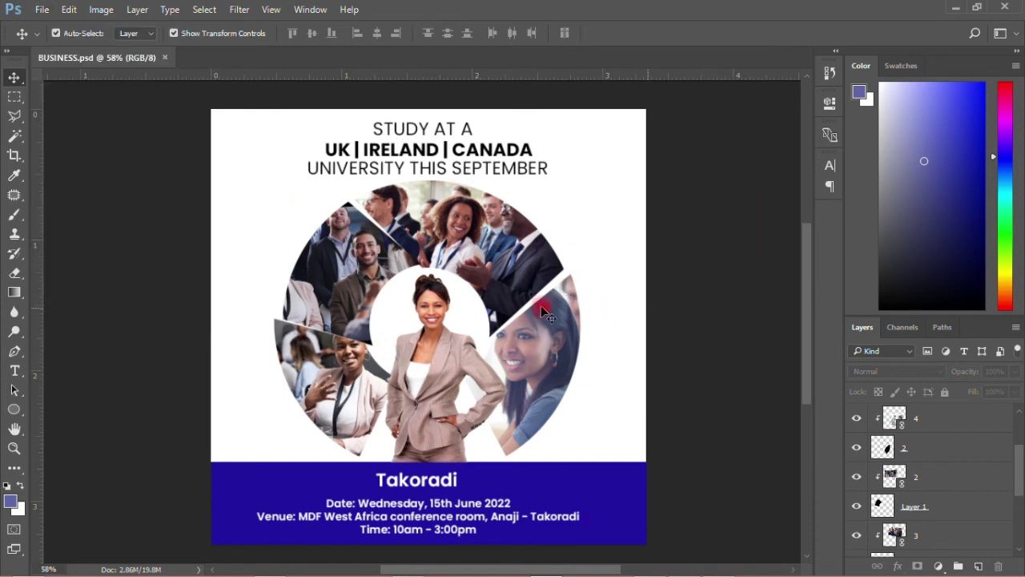
pyautogui.scroll(3, 992, 461)
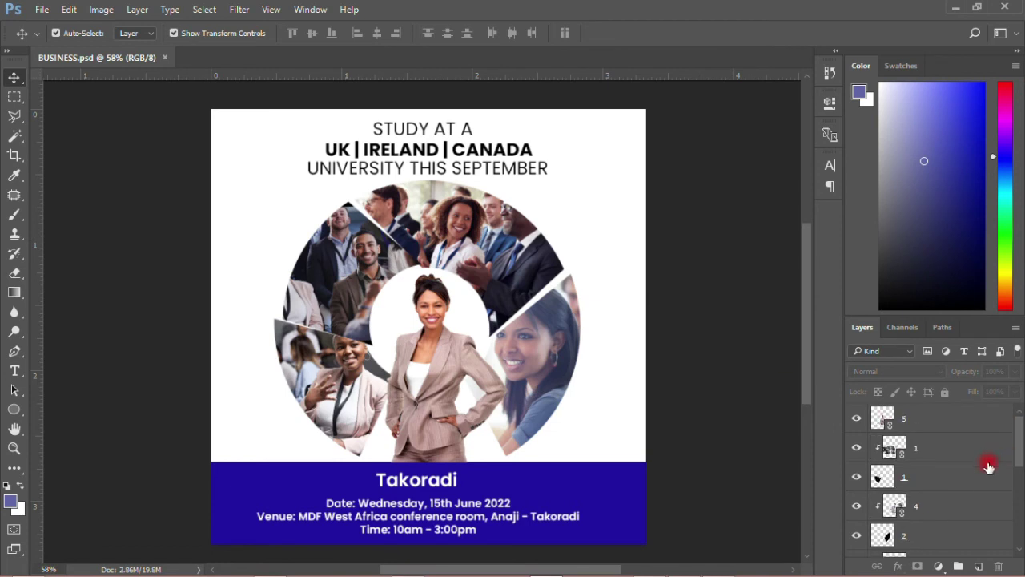
pyautogui.click(875, 462)
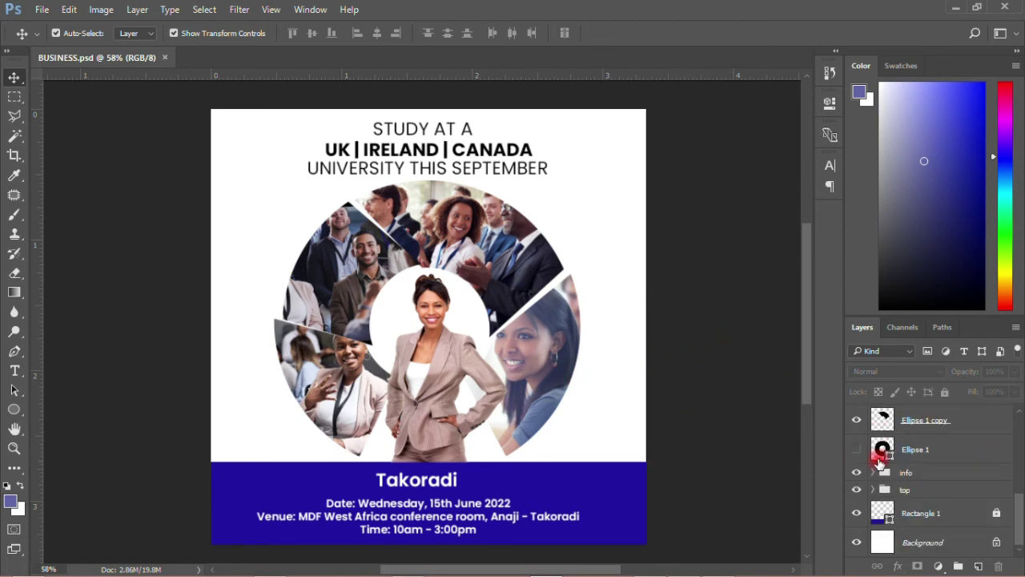
pyautogui.click(898, 544)
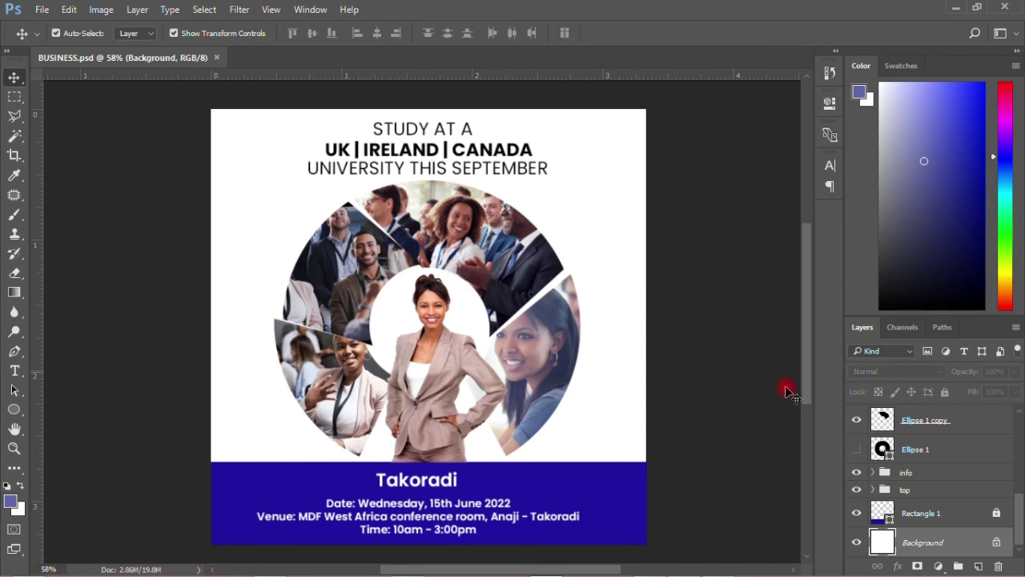
pyautogui.click(940, 567)
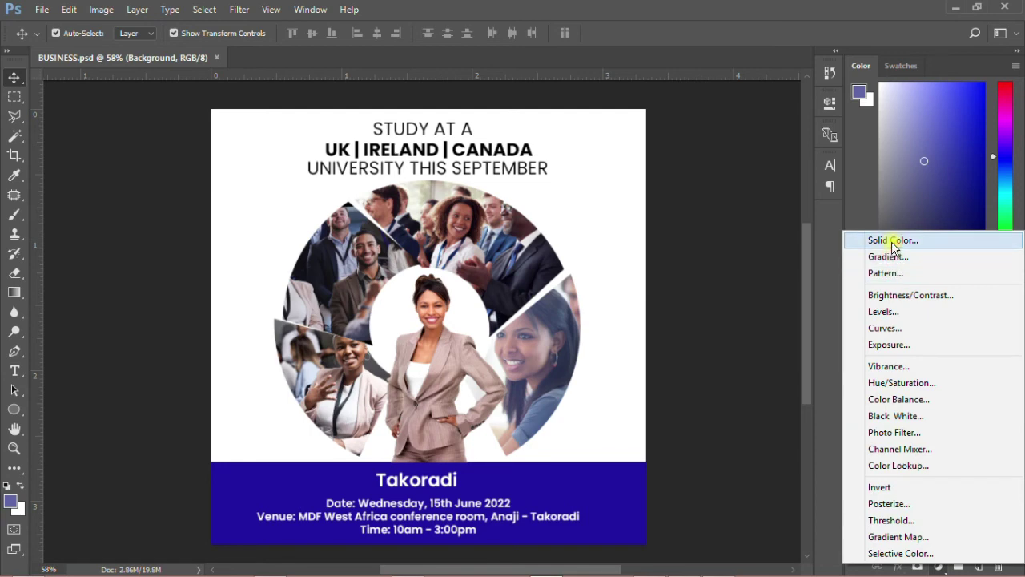
pyautogui.click(890, 239)
pyautogui.moveTo(665, 124); pyautogui.dragTo(751, 118)
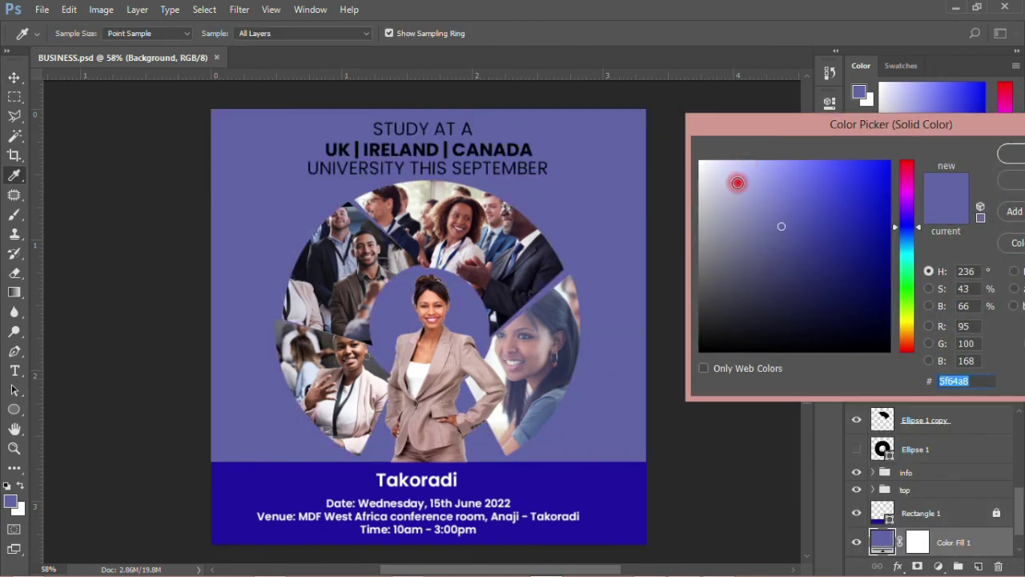
pyautogui.click(730, 181)
pyautogui.moveTo(705, 182)
pyautogui.mouseDown()
pyautogui.moveTo(708, 155)
pyautogui.moveTo(706, 187)
pyautogui.mouseUp()
pyautogui.click(451, 350)
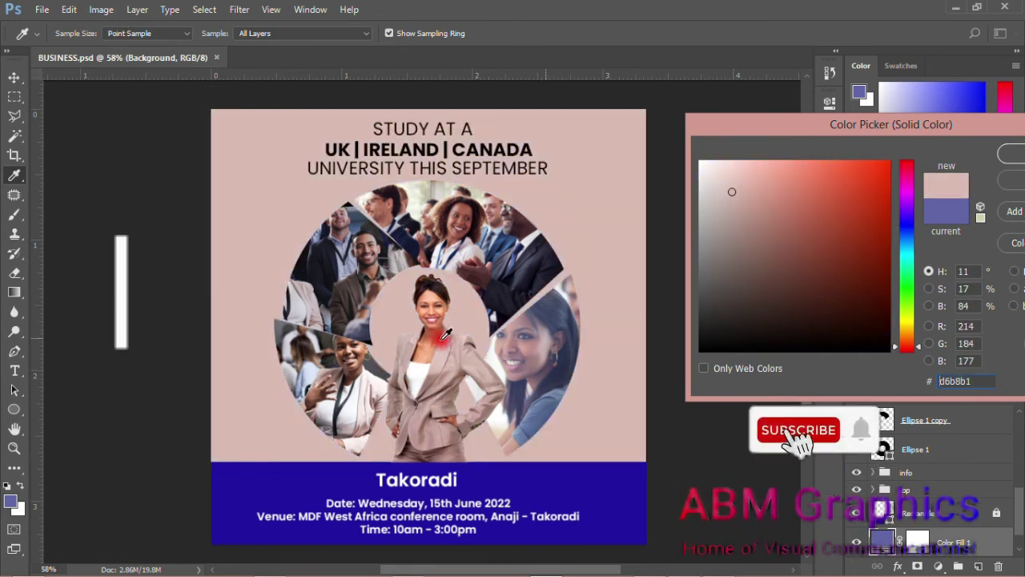
pyautogui.click(716, 185)
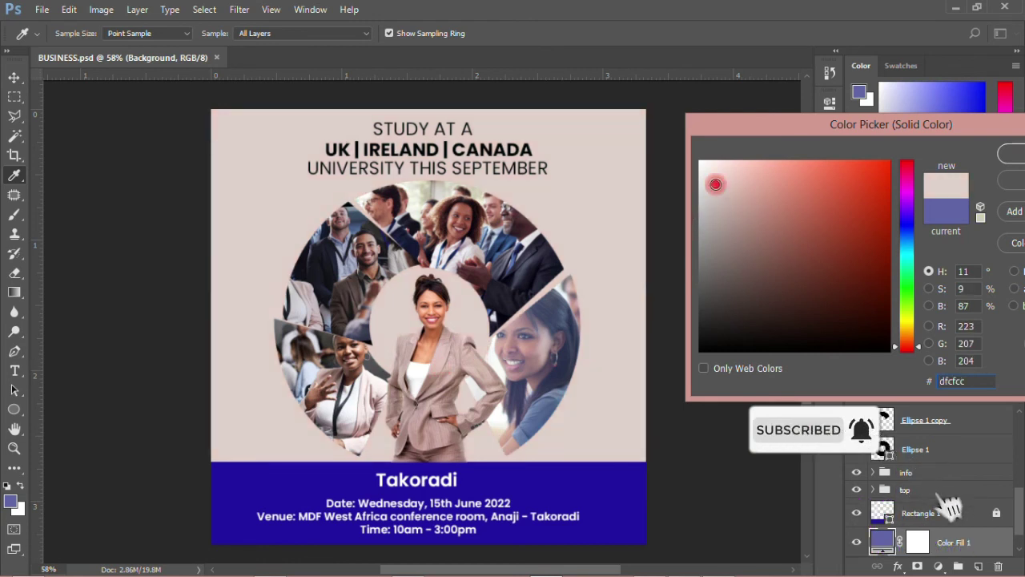
pyautogui.click(712, 171)
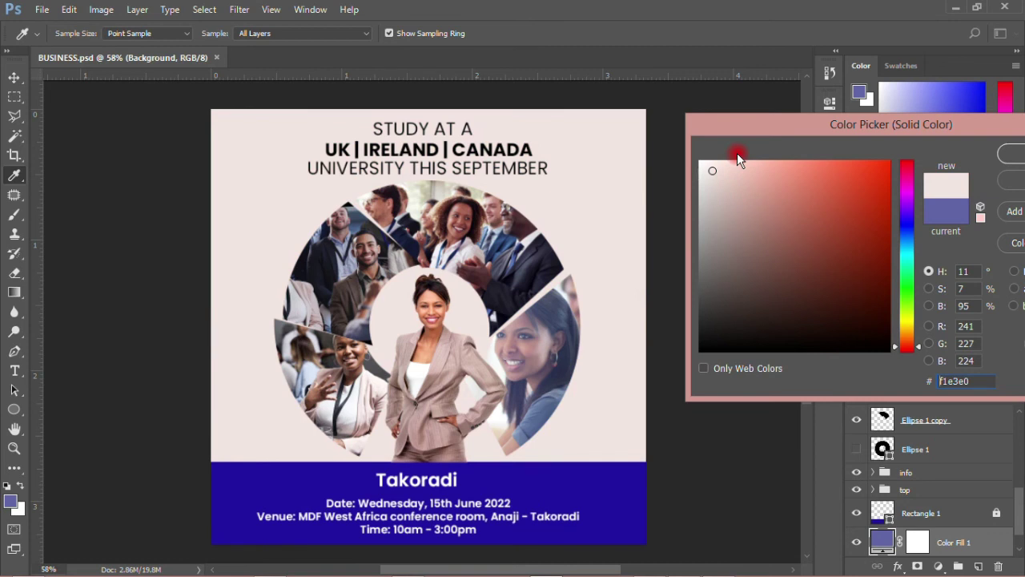
pyautogui.moveTo(708, 166); pyautogui.dragTo(685, 150)
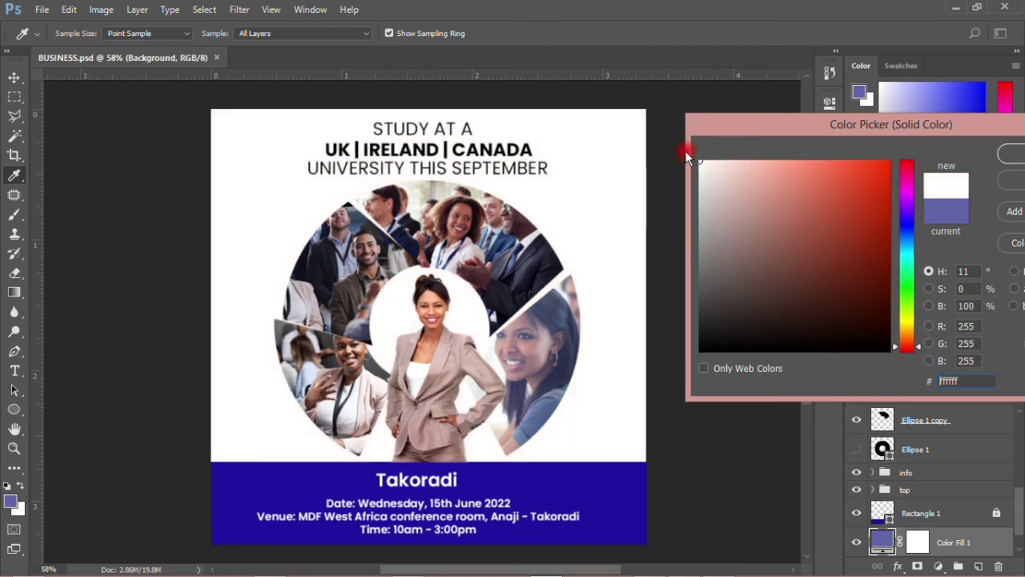
pyautogui.click(1021, 182)
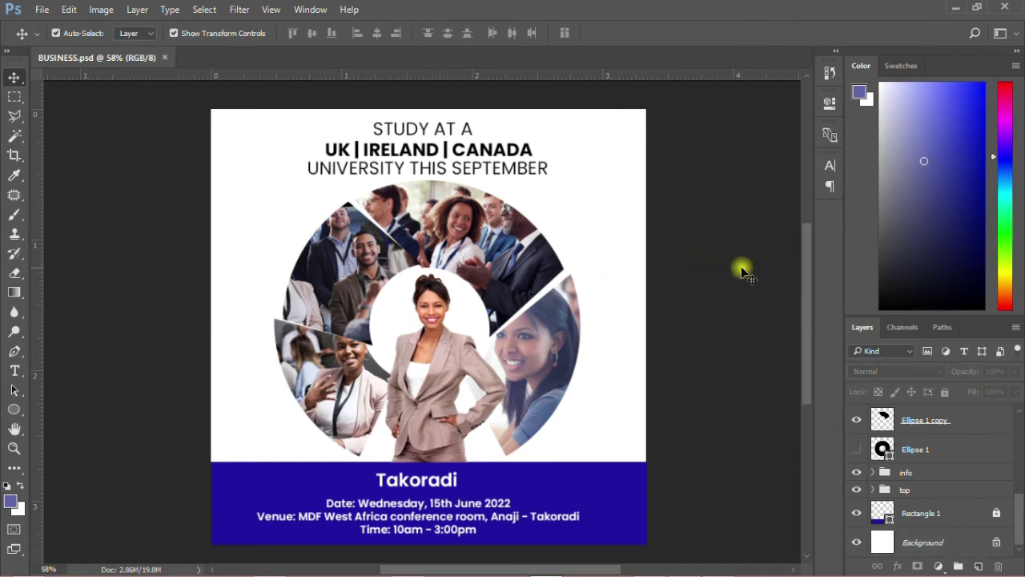
# Add a 3 px outside stroke in the details band's blue (#1f11a2) to segment layer 1
pyautogui.click(367, 360)
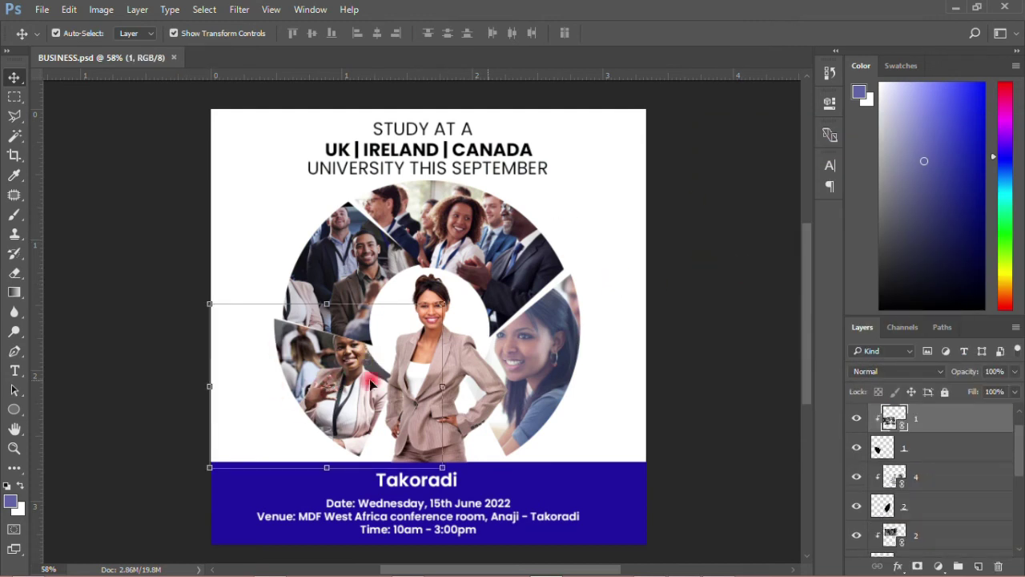
pyautogui.click(908, 446)
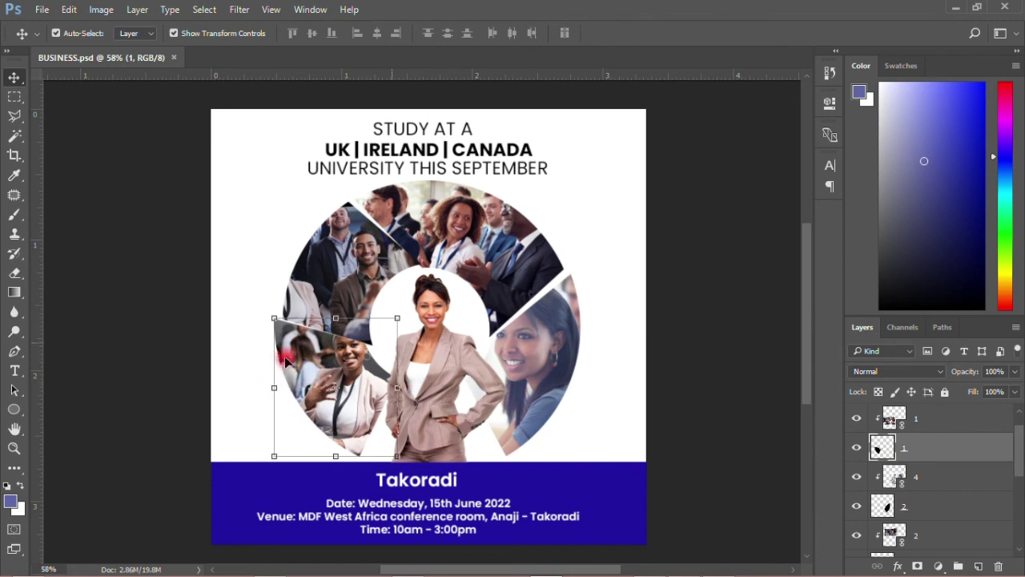
pyautogui.click(902, 569)
pyautogui.click(883, 424)
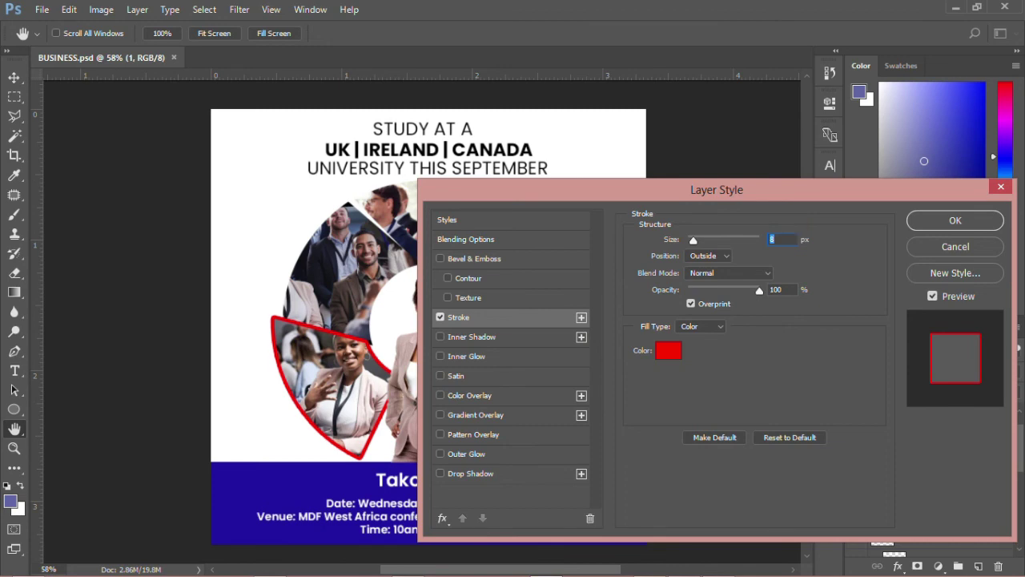
pyautogui.write('3')
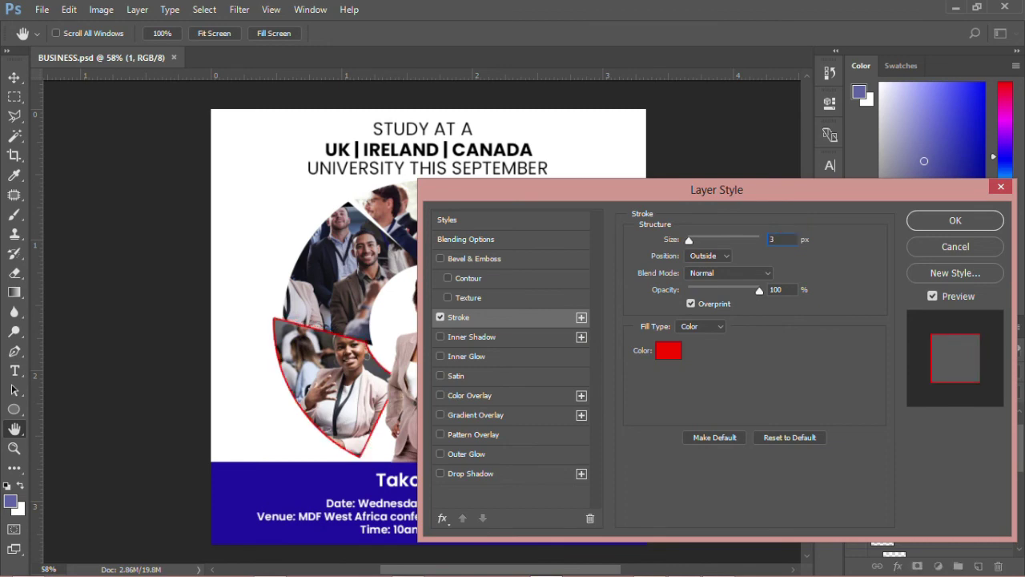
pyautogui.click(669, 351)
pyautogui.click(322, 490)
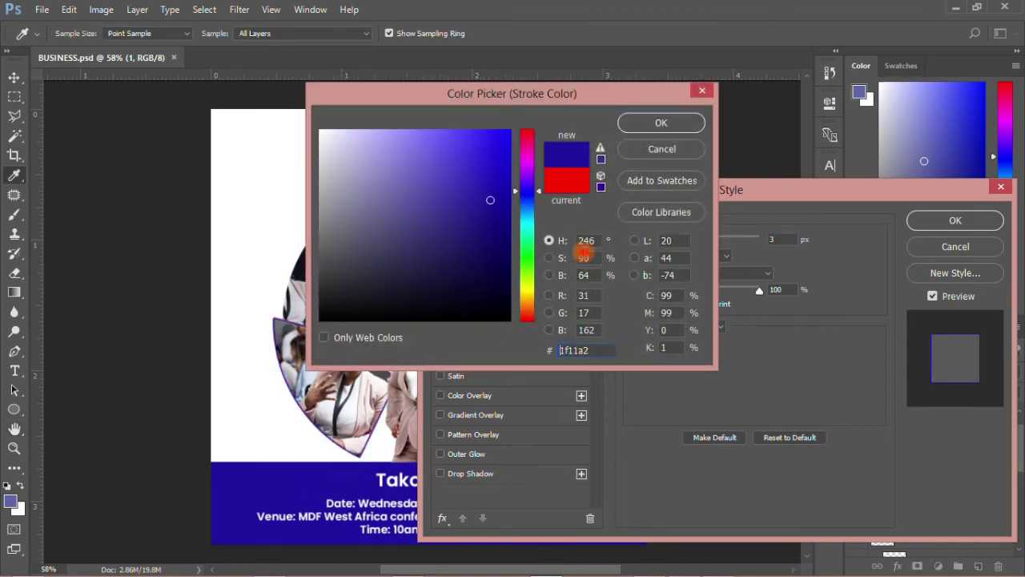
pyautogui.click(671, 122)
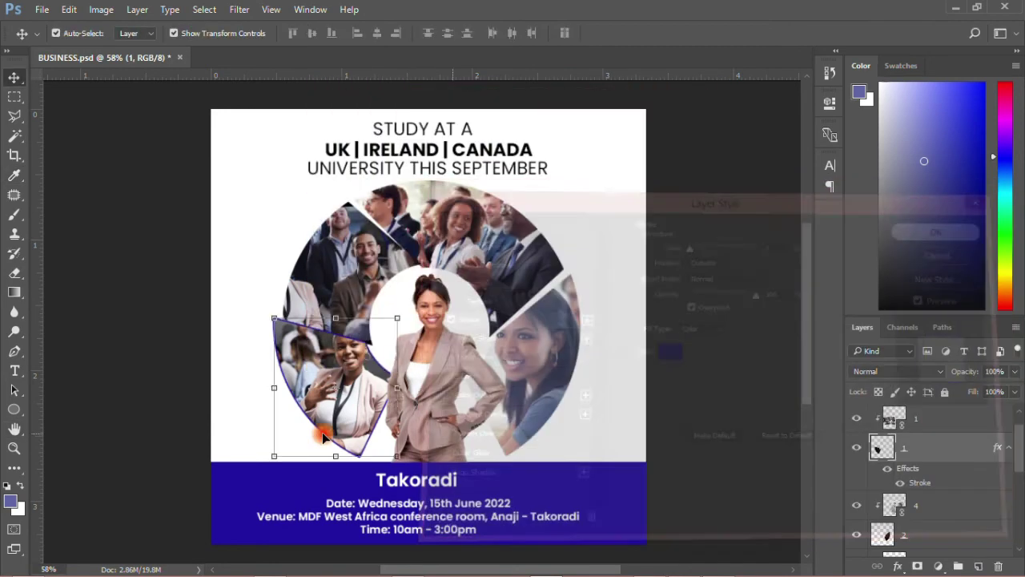
pyautogui.click(954, 220)
# Copy the stroke style from segment layer 1 and paste it onto segment layer 2
pyautogui.rightClick(944, 453)
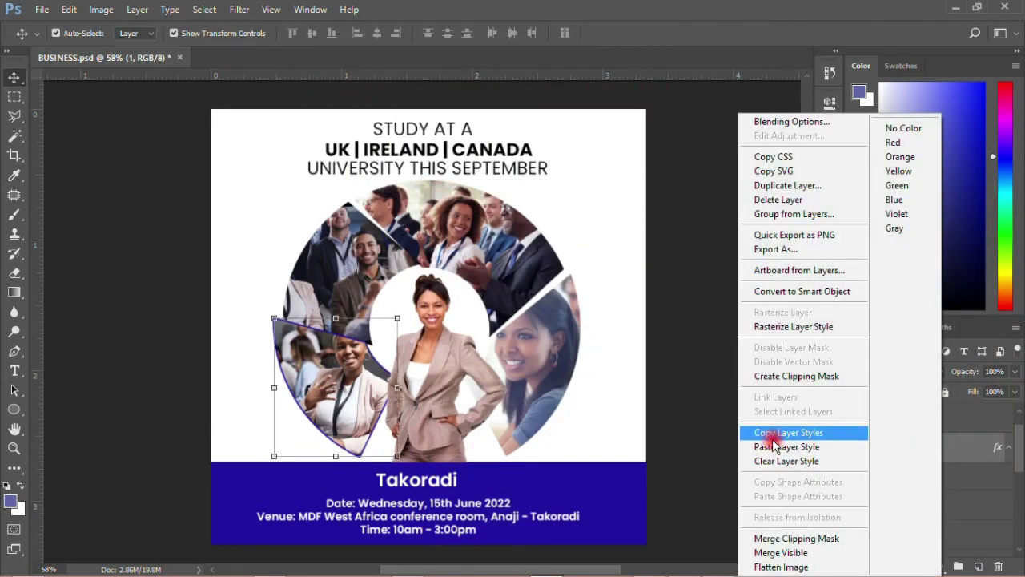
pyautogui.click(777, 428)
pyautogui.scroll(-1, 912, 513)
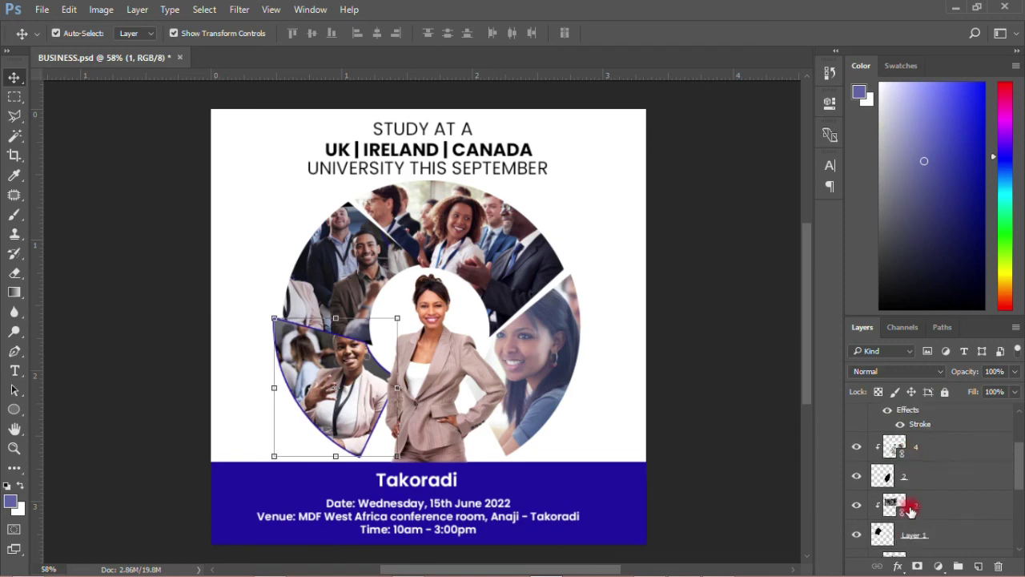
pyautogui.click(912, 478)
pyautogui.rightClick(911, 479)
pyautogui.click(869, 359)
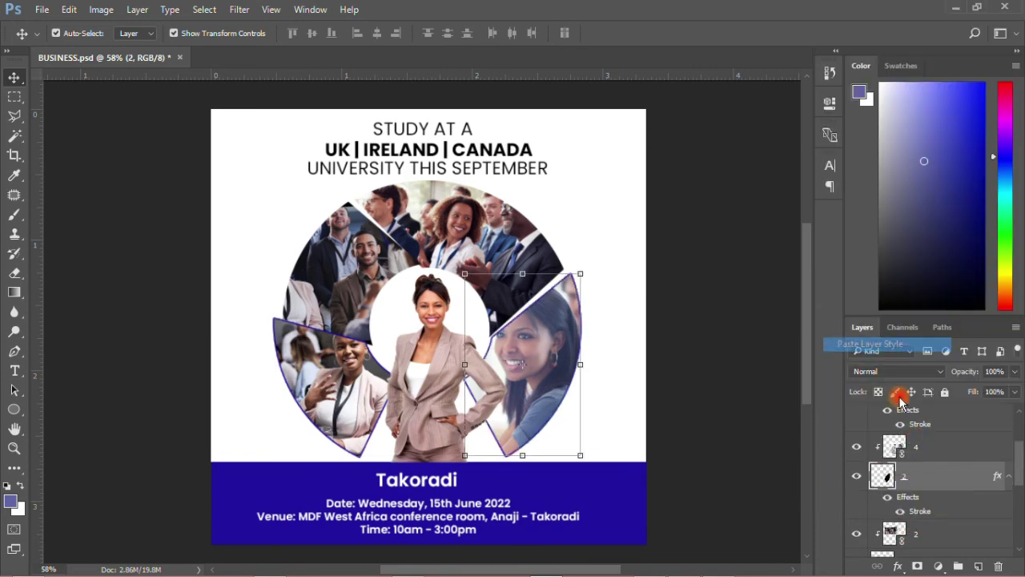
# Paste the copied stroke style onto segments Layer 1 and Ellipse 1 copy, and save the flyer
pyautogui.click(912, 505)
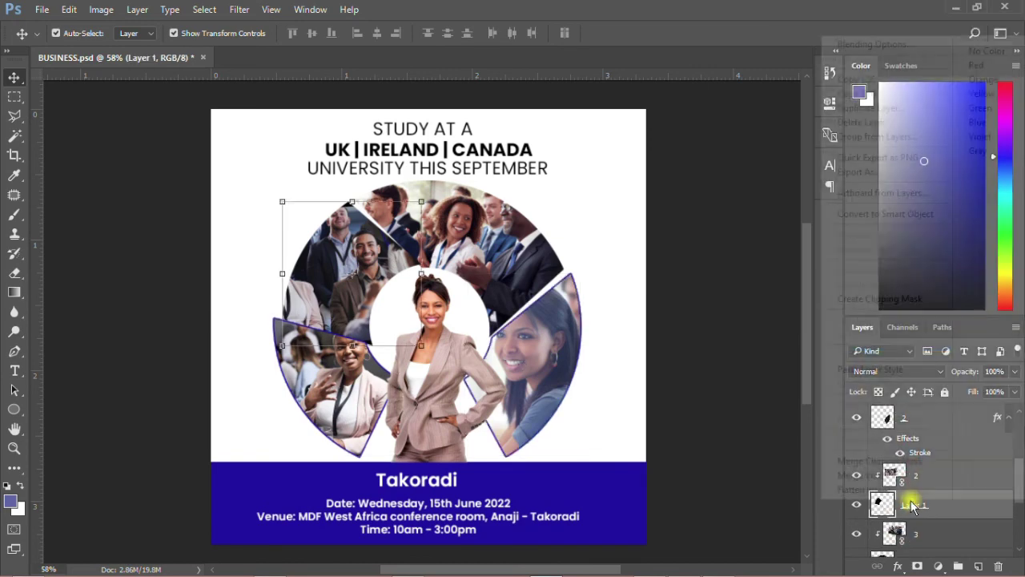
pyautogui.rightClick(912, 505)
pyautogui.click(885, 369)
pyautogui.scroll(-2, 914, 465)
pyautogui.click(924, 487)
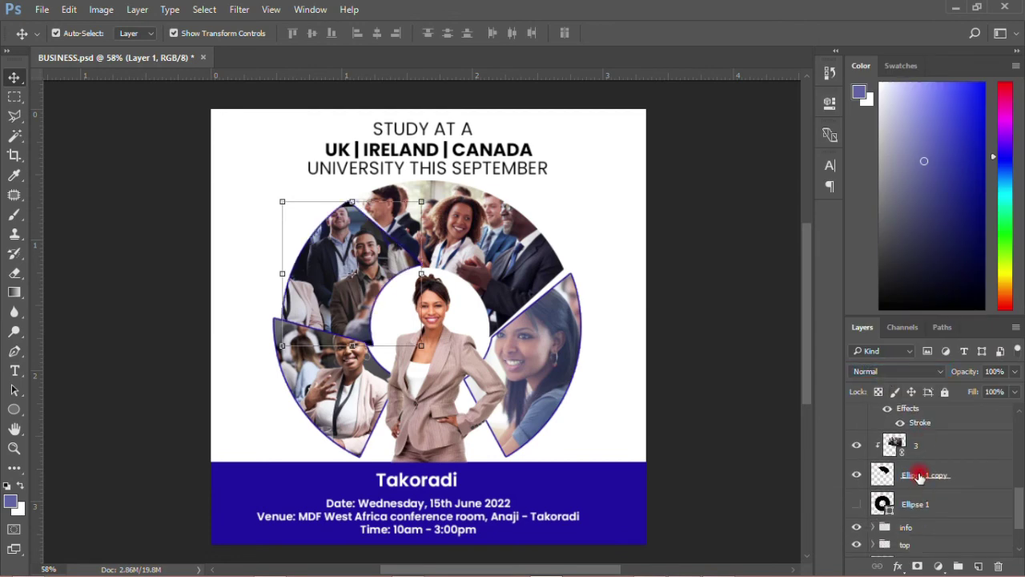
pyautogui.rightClick(881, 474)
pyautogui.click(886, 408)
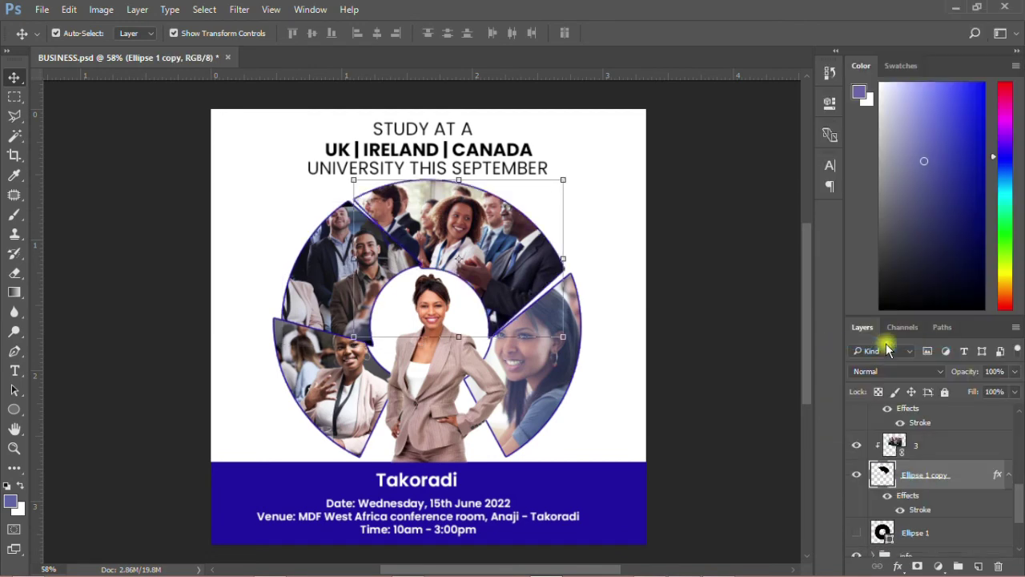
pyautogui.click(705, 368)
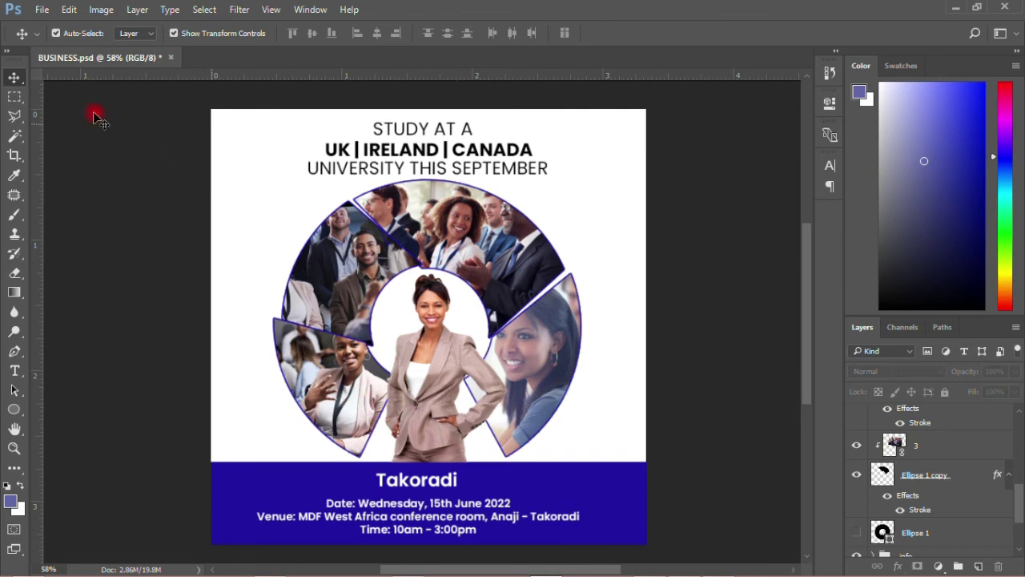
pyautogui.click(40, 9)
pyautogui.click(51, 160)
# Hide the stroke effect on all four ring segments and save the flyer
pyautogui.scroll(2, 901, 517)
pyautogui.click(901, 483)
pyautogui.scroll(2, 904, 487)
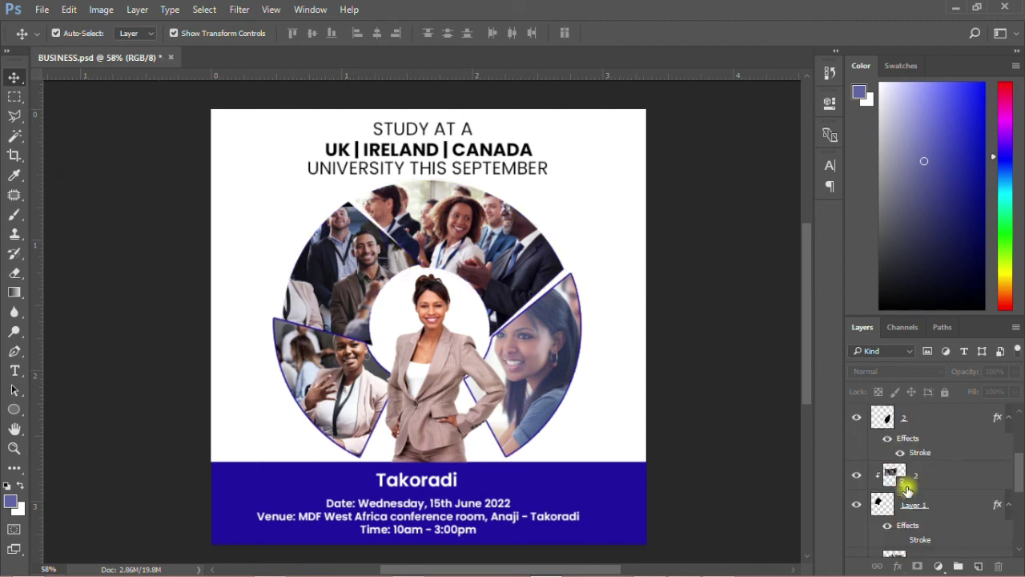
pyautogui.click(913, 463)
pyautogui.click(901, 454)
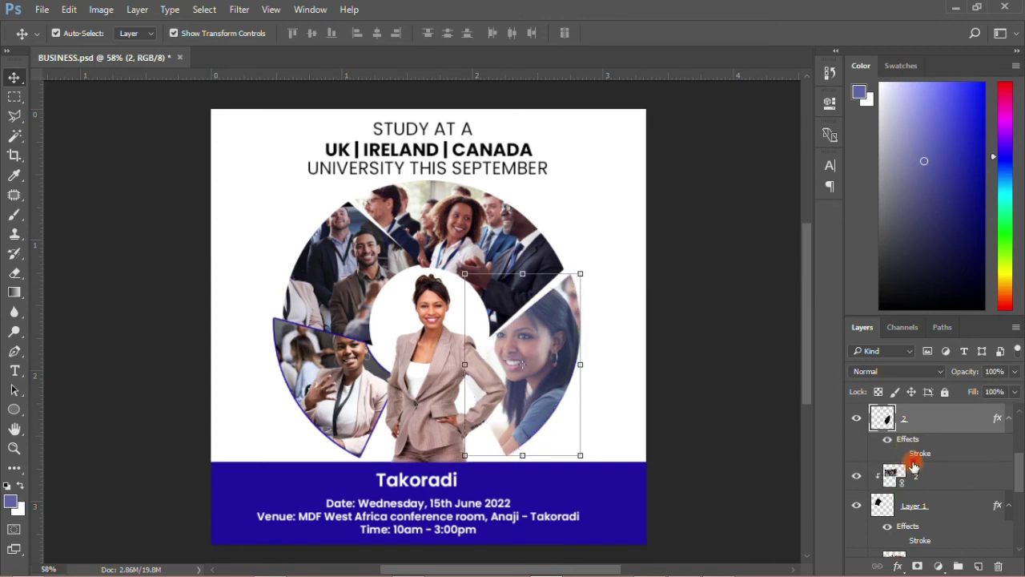
pyautogui.scroll(2, 895, 481)
pyautogui.click(901, 483)
pyautogui.scroll(1, 910, 468)
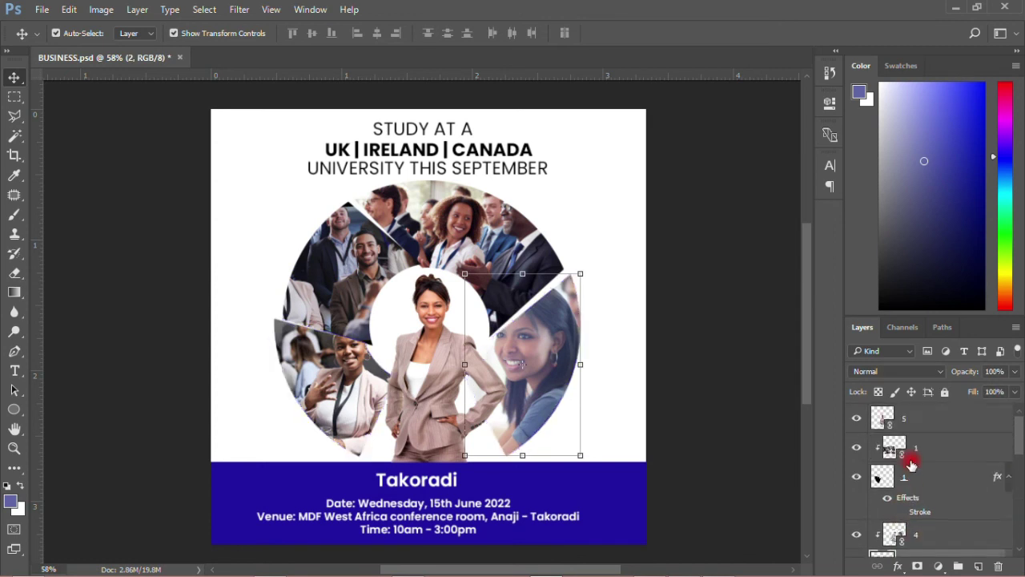
pyautogui.click(763, 304)
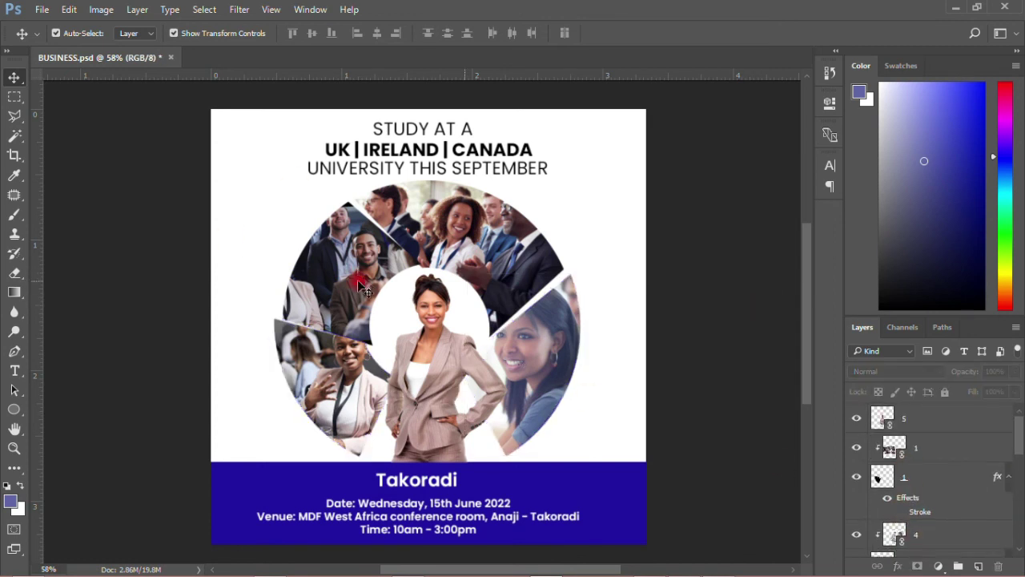
pyautogui.click(43, 11)
pyautogui.click(70, 159)
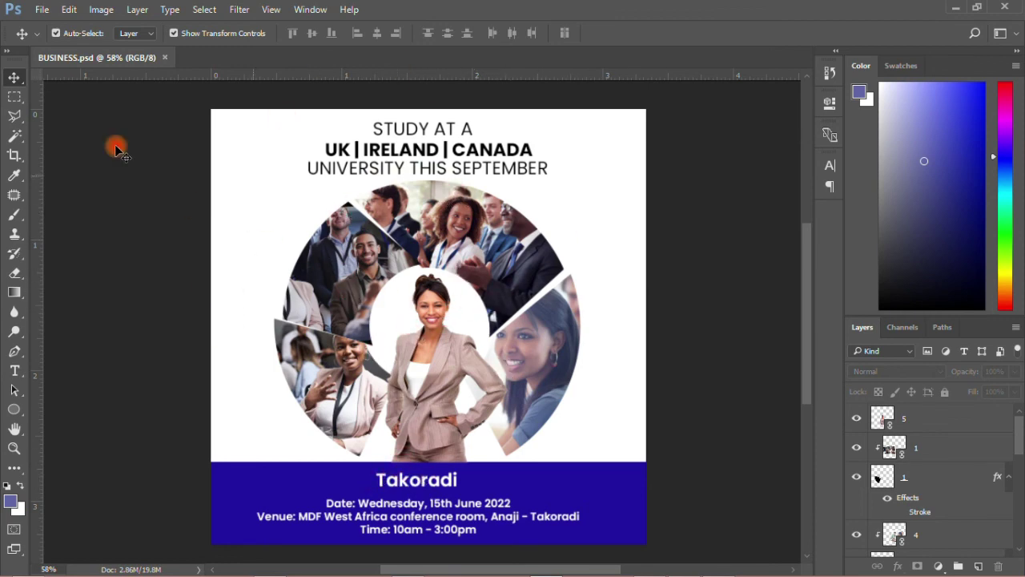
pyautogui.click(42, 9)
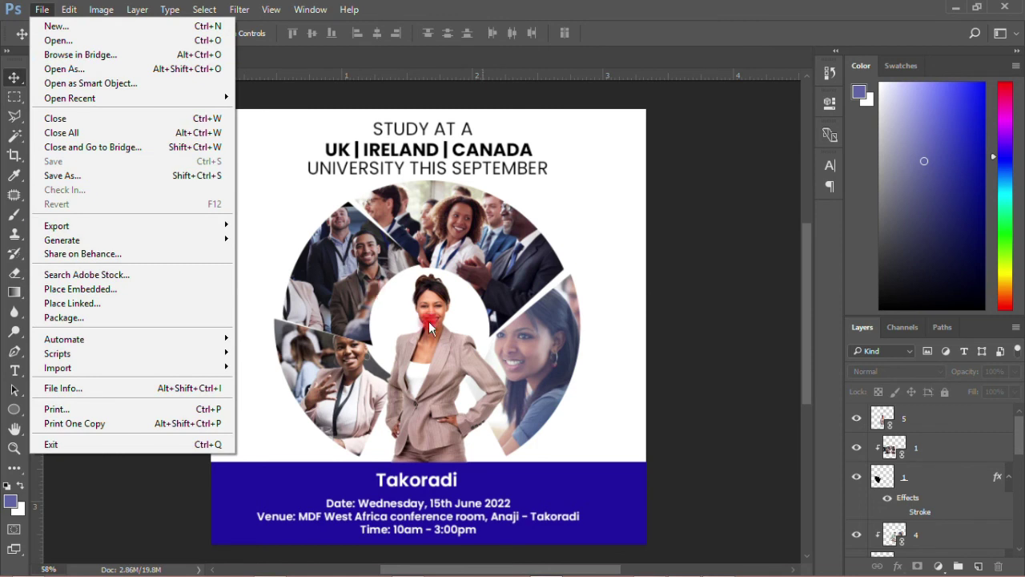
pyautogui.click(661, 319)
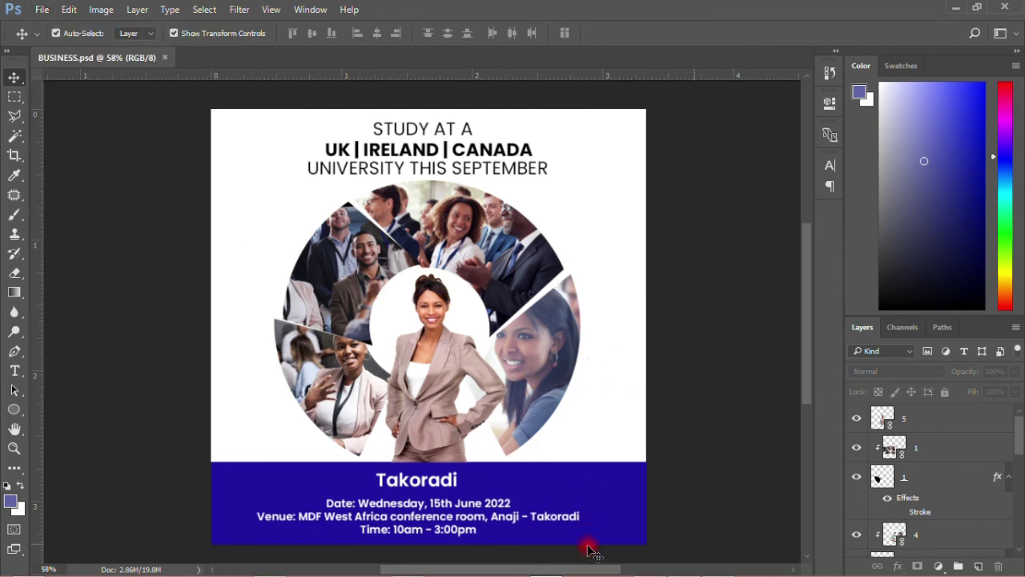
pyautogui.moveTo(591, 570)
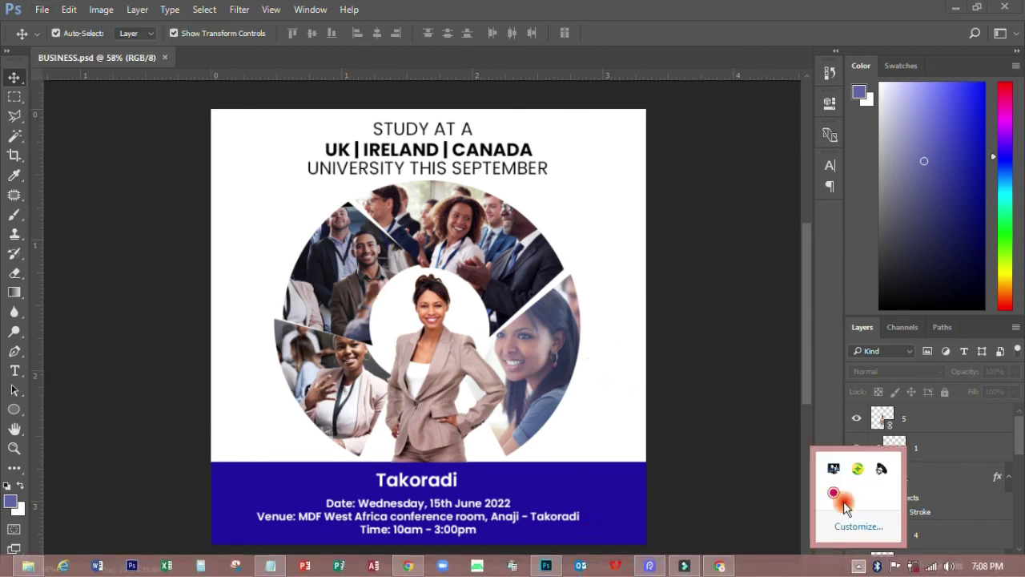